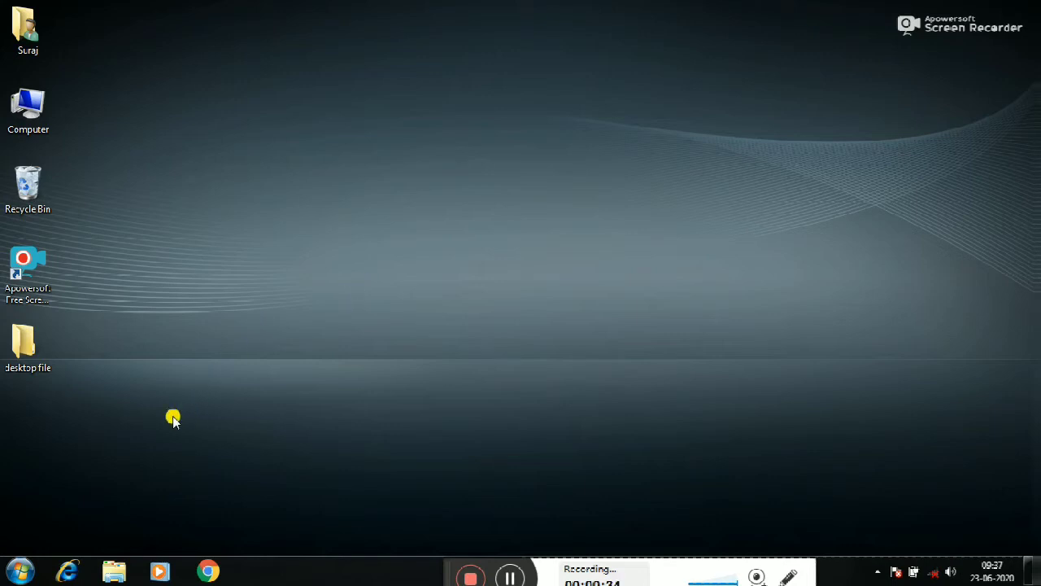
Launch Microsoft Word 2010 from the Microsoft Office program group, and close its blank document window
{"action": "left_click", "coordinate": [20, 572]}
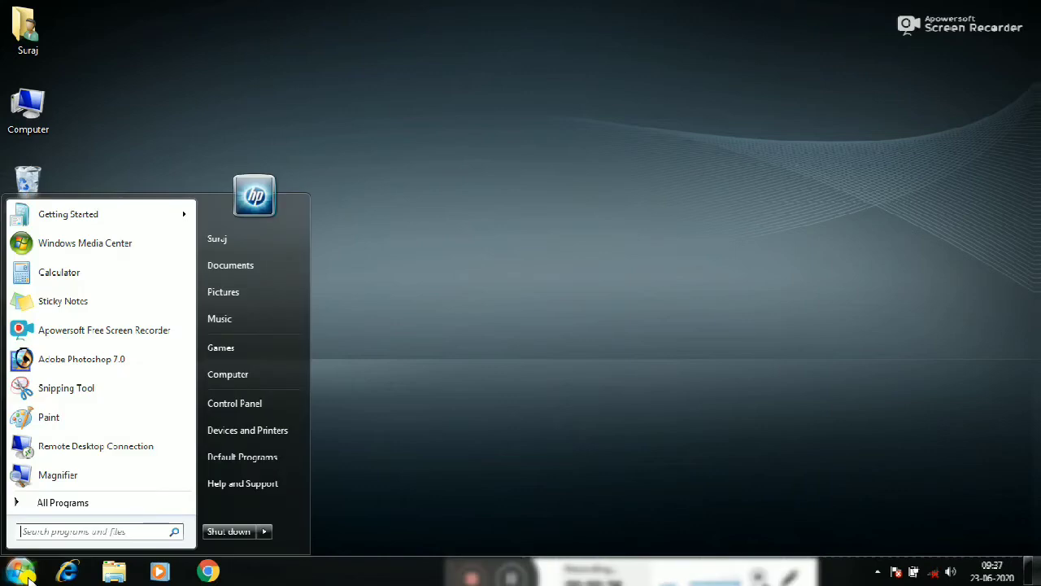
{"action": "left_click", "coordinate": [64, 503]}
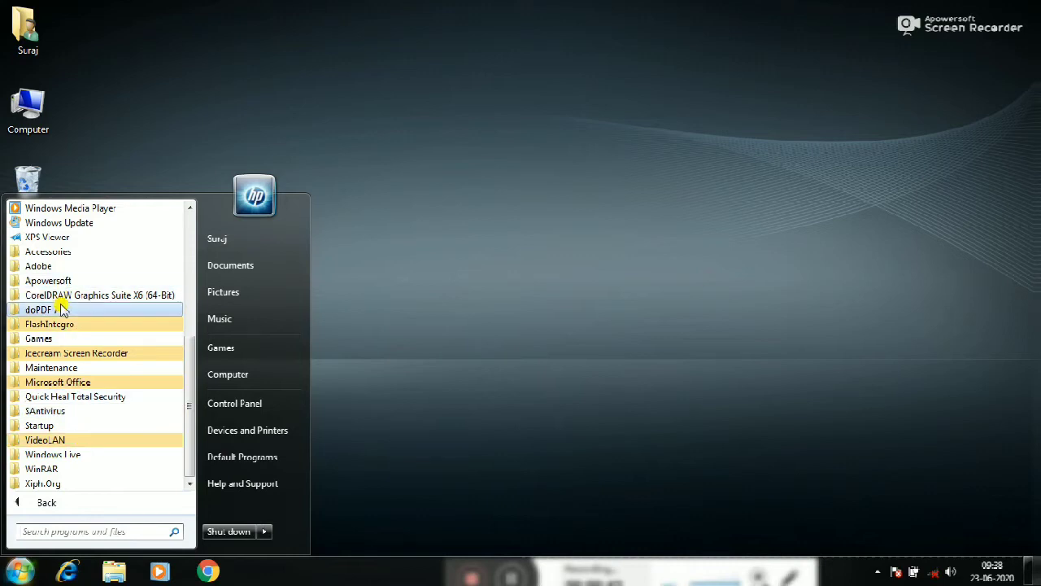
{"action": "left_click", "coordinate": [69, 382]}
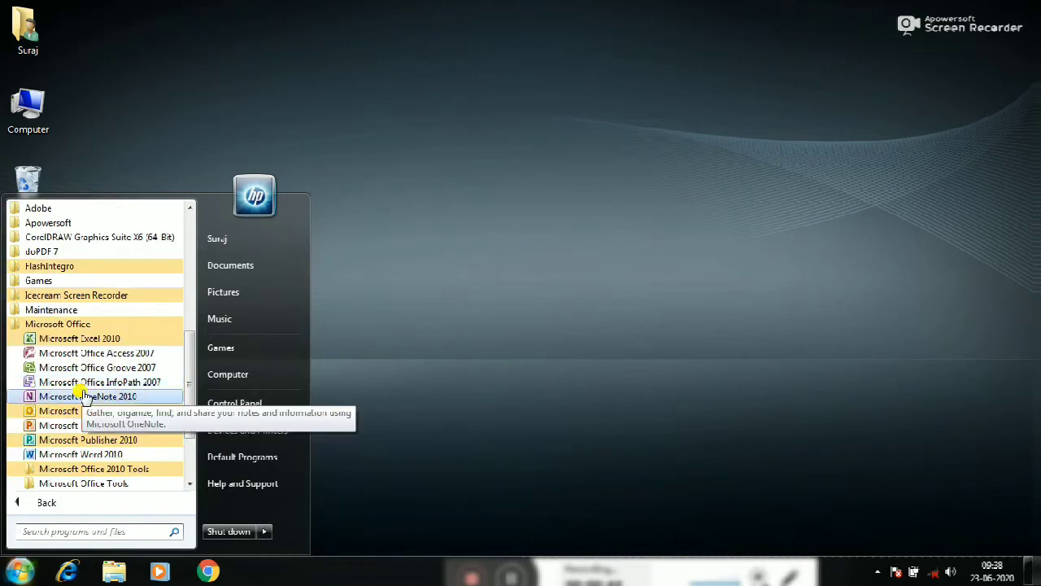
{"action": "left_click", "coordinate": [95, 458]}
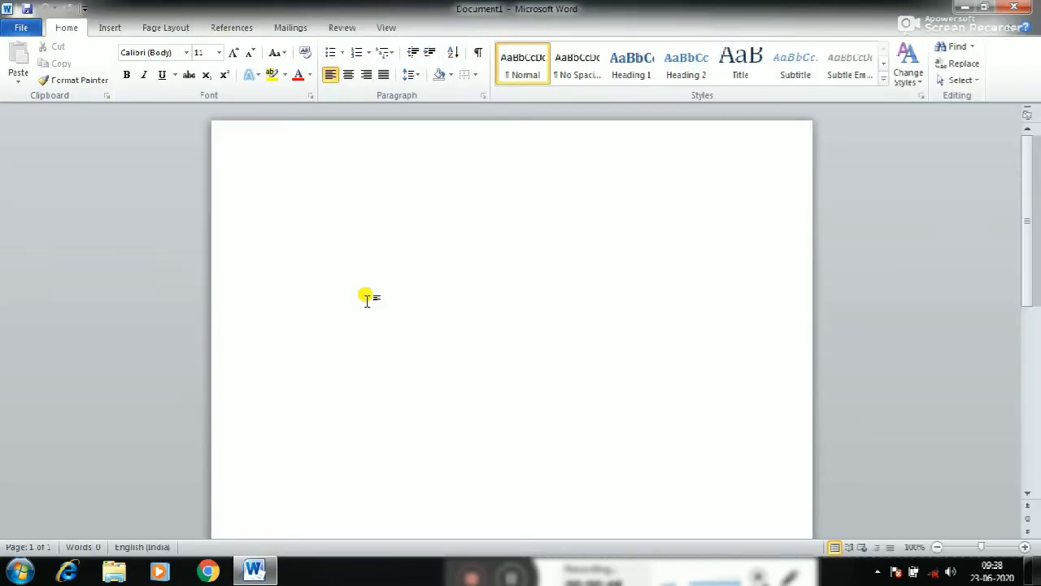
{"action": "left_click", "coordinate": [1014, 7]}
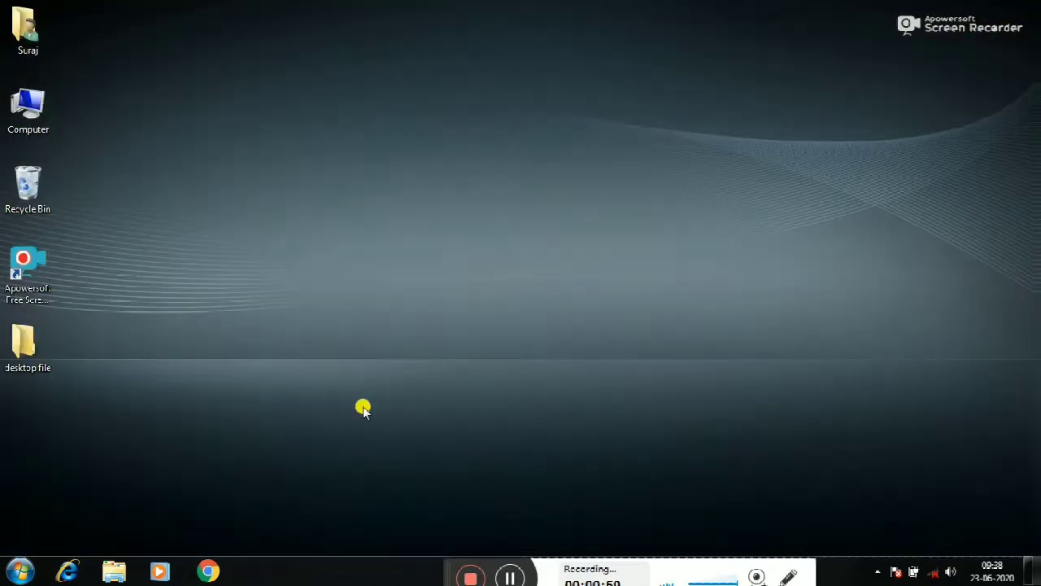
Place a Microsoft Word 2010 shortcut on the desktop, and test it by opening and closing Word
{"action": "left_click", "coordinate": [15, 579]}
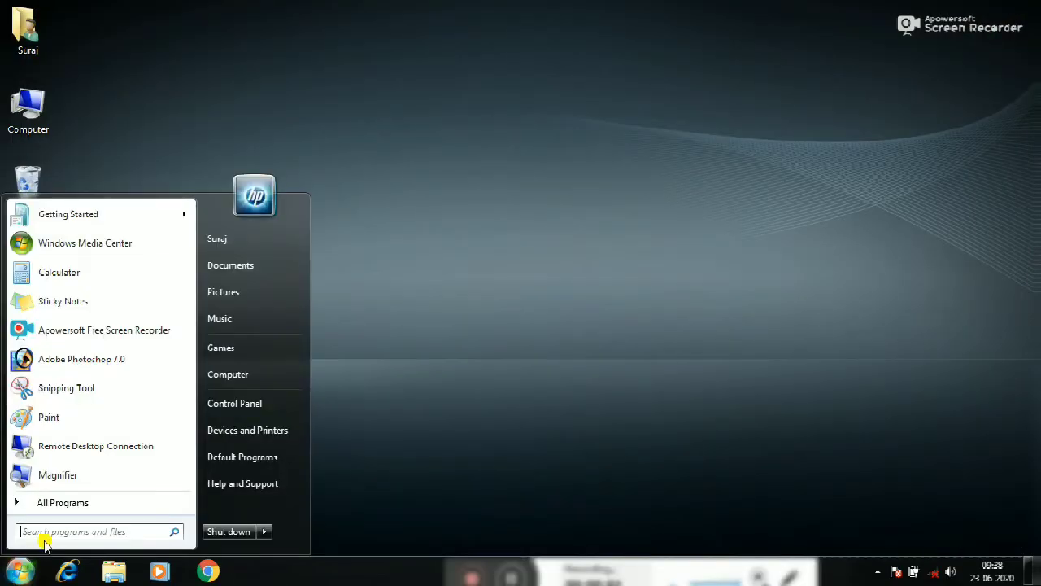
{"action": "left_click", "coordinate": [73, 505]}
{"action": "left_click", "coordinate": [81, 383]}
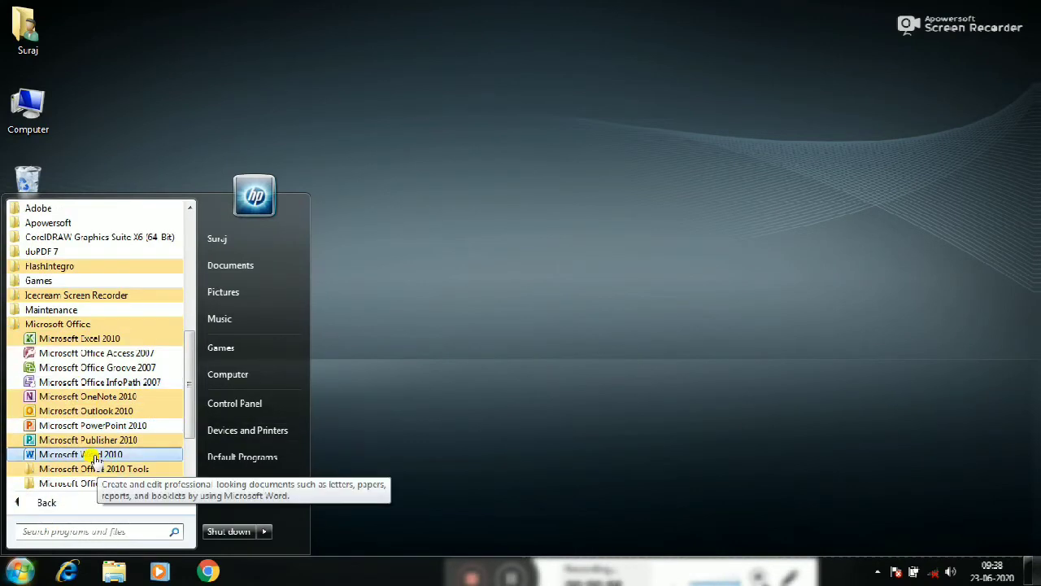
{"action": "left_click_drag", "start_coordinate": [93, 458], "coordinate": [66, 439]}
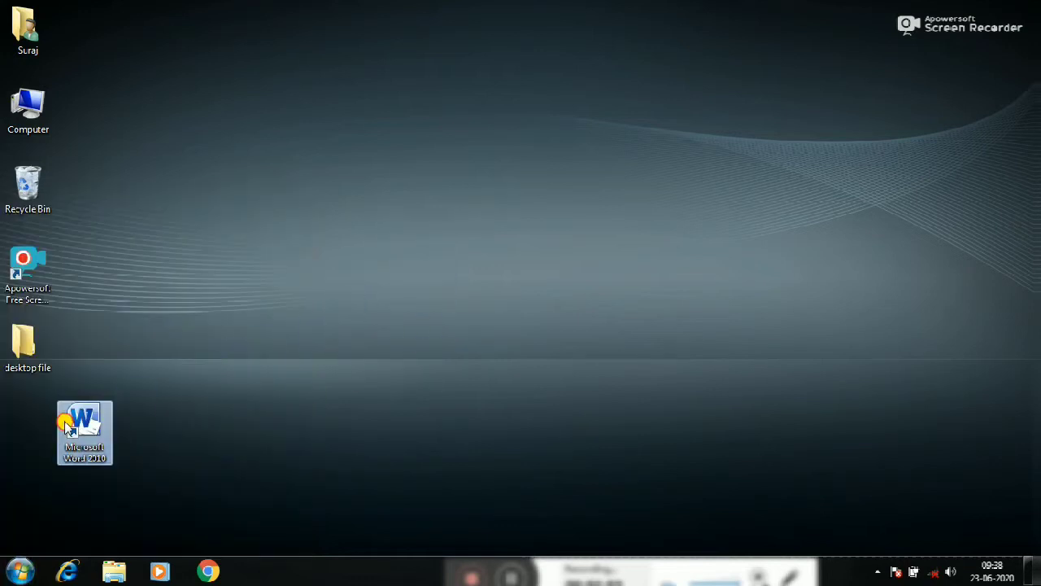
{"action": "double_click", "coordinate": [65, 427]}
{"action": "left_click", "coordinate": [1016, 9]}
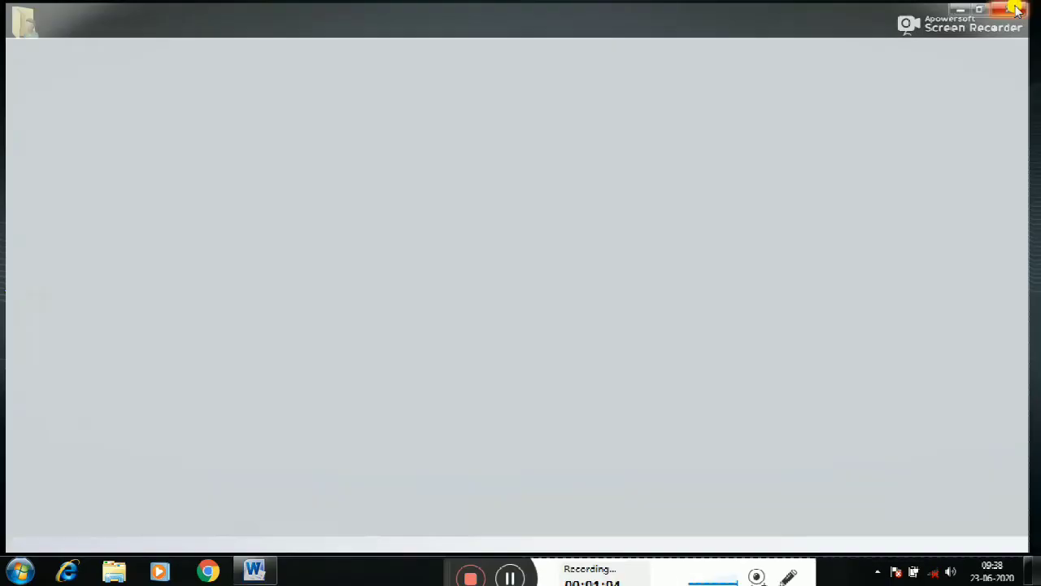
Find the Run dialog through system search, launch Word with the command winword, and close the Word window
{"action": "left_click", "coordinate": [19, 573]}
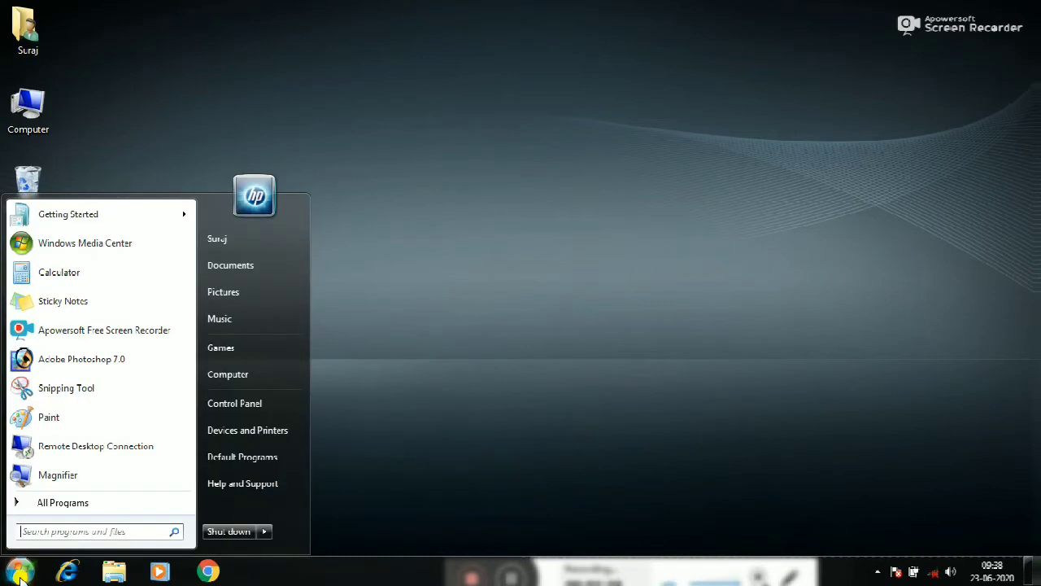
{"action": "type", "text": "run"}
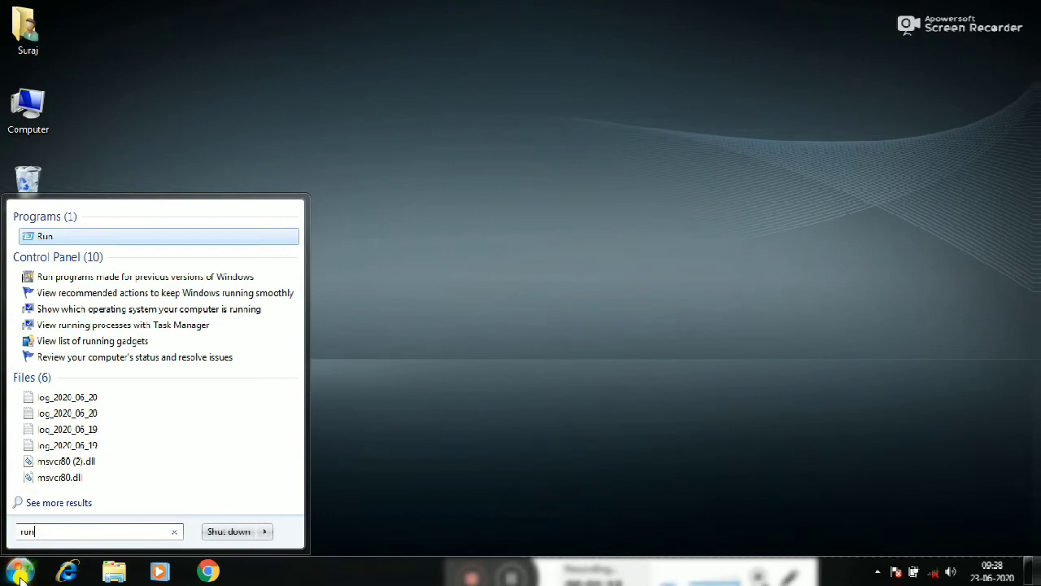
{"action": "key", "text": "Return"}
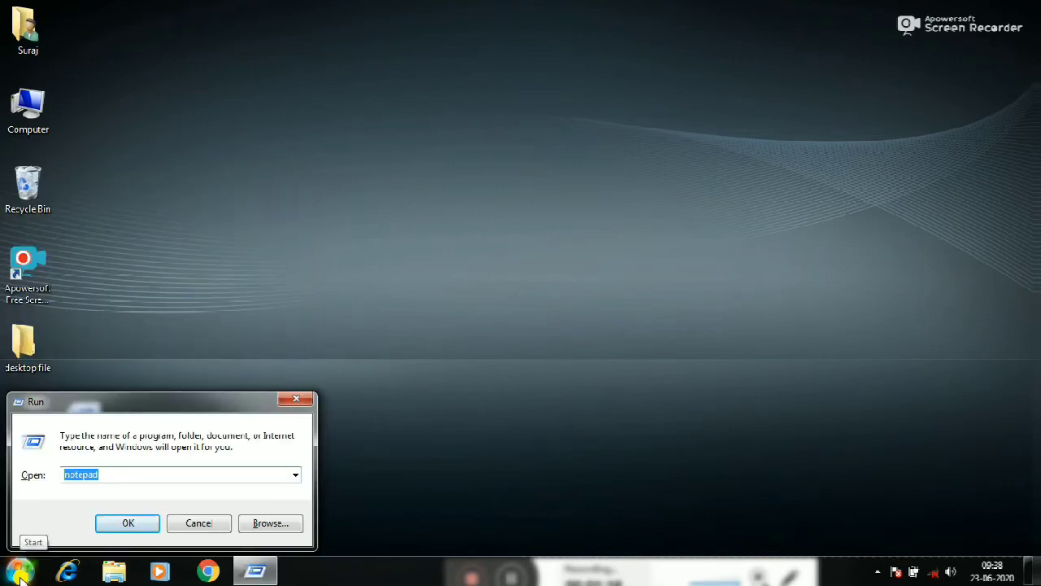
{"action": "type", "text": "winword"}
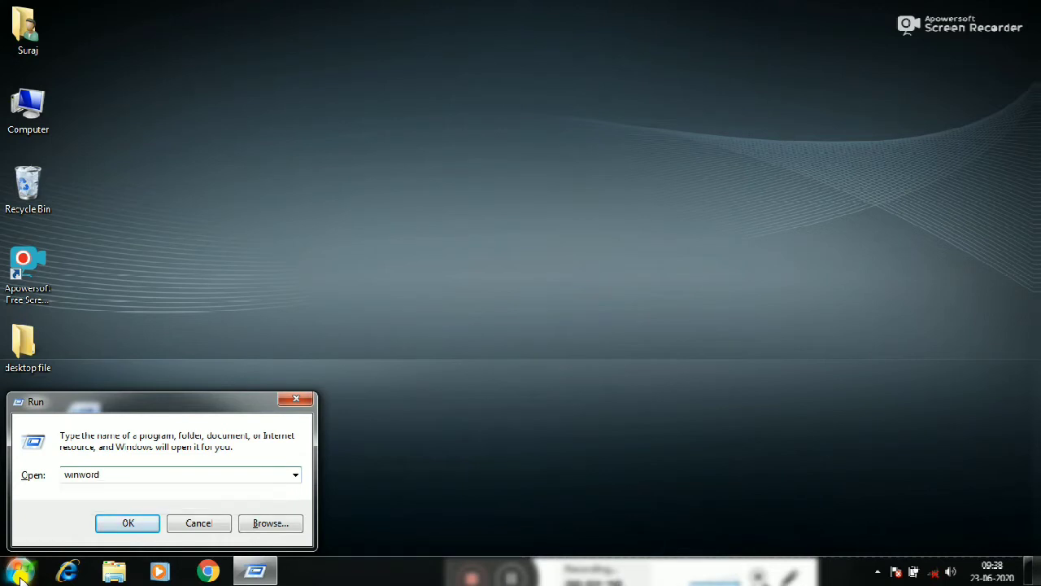
{"action": "key", "text": "Return"}
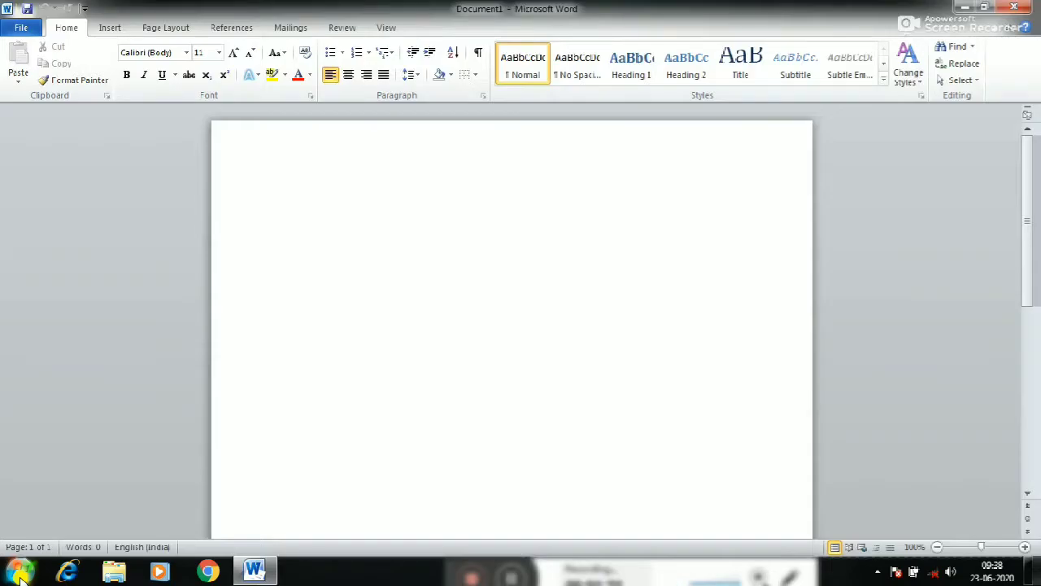
{"action": "left_click", "coordinate": [1022, 8]}
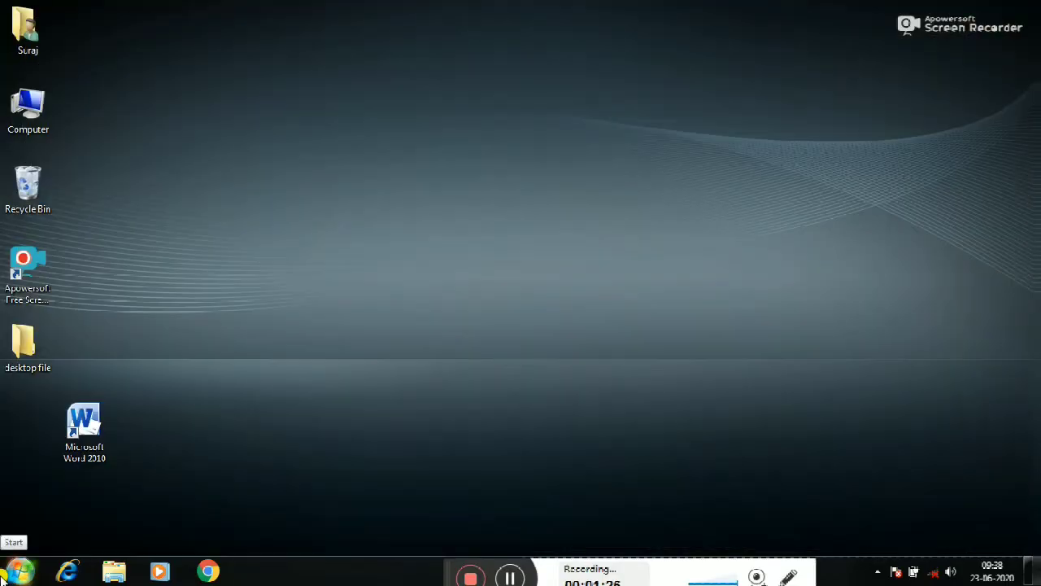
Launch Word through the Run dialog with winword, and fill the blank document with sample paragraphs using =rand()
{"action": "key", "text": "super+r"}
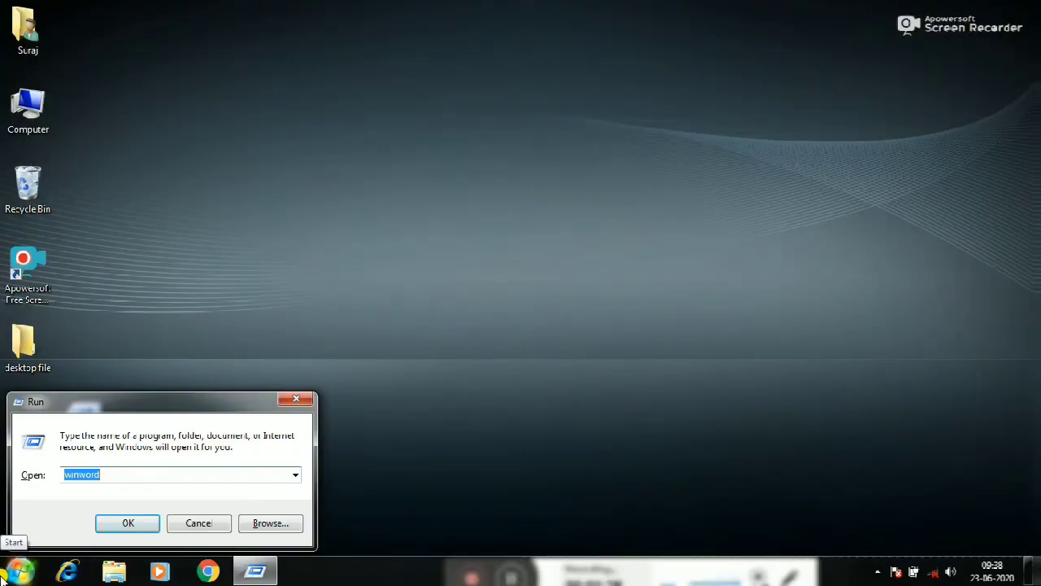
{"action": "key", "text": "Return"}
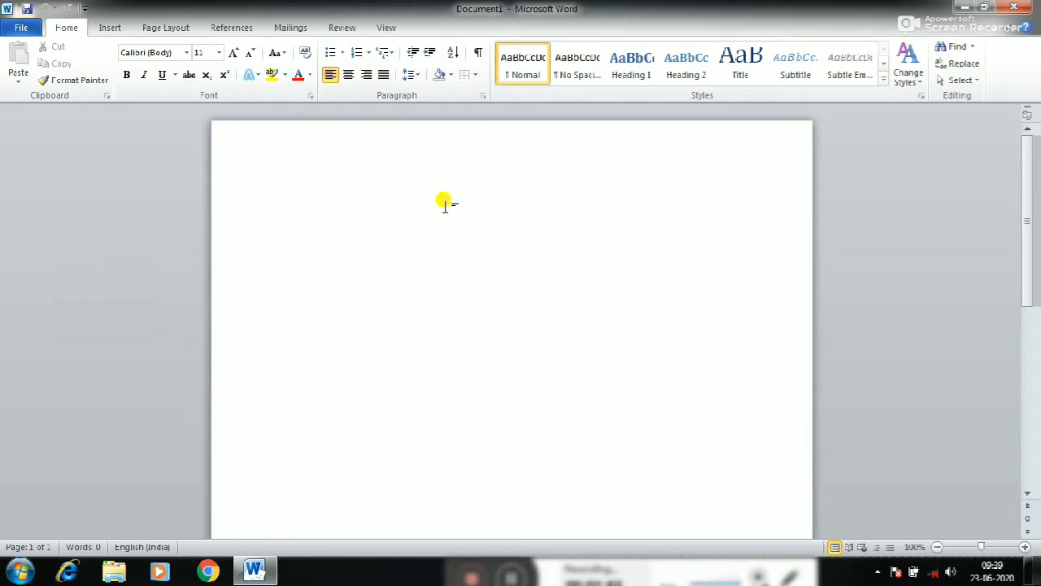
{"action": "type", "text": "="}
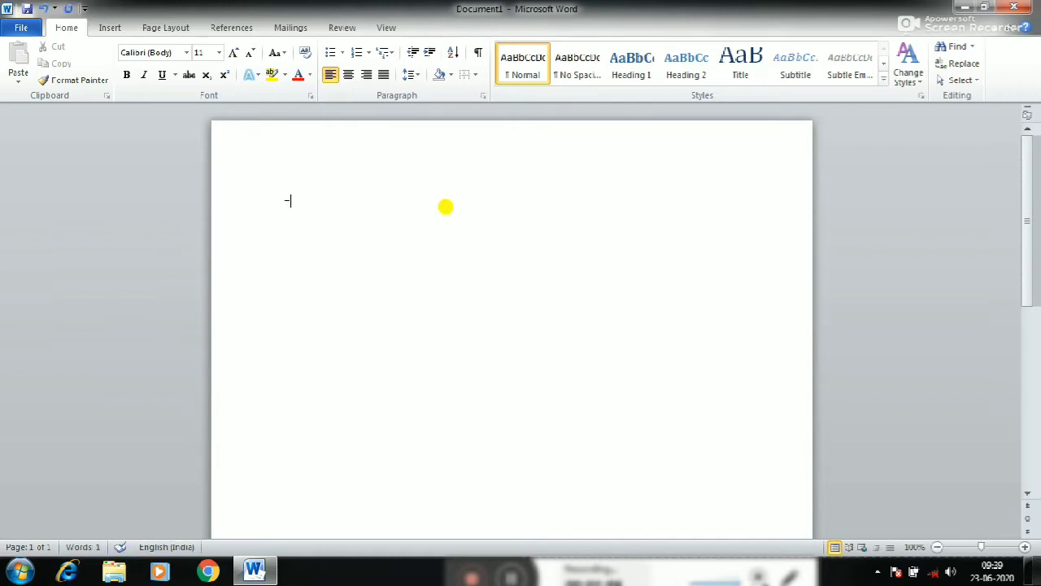
{"action": "type", "text": "rand()"}
{"action": "key", "text": "Return"}
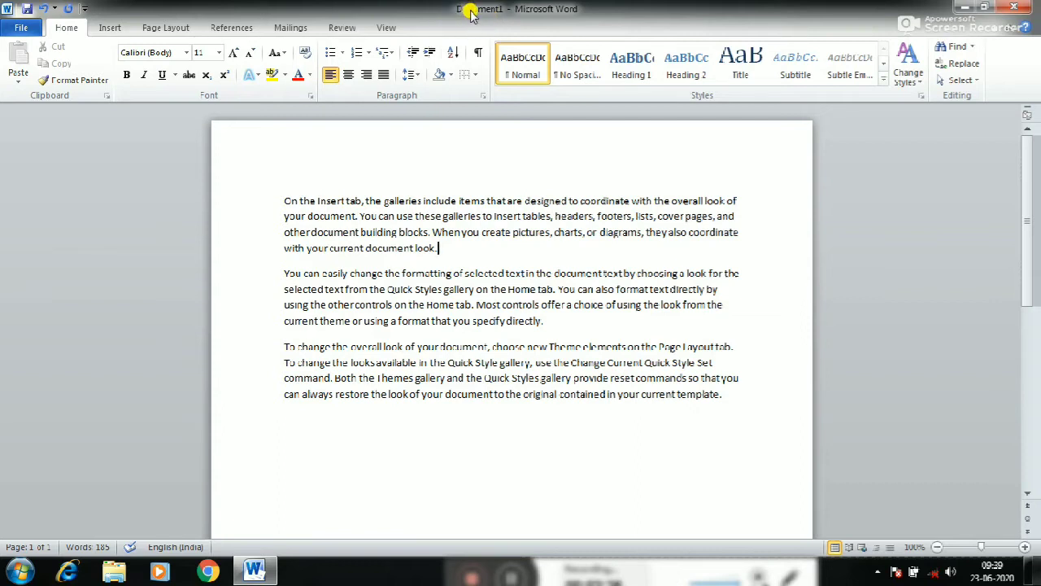
Save the document to the Desktop as a Word Document, using a person's first name as the file name
{"action": "left_click", "coordinate": [83, 10]}
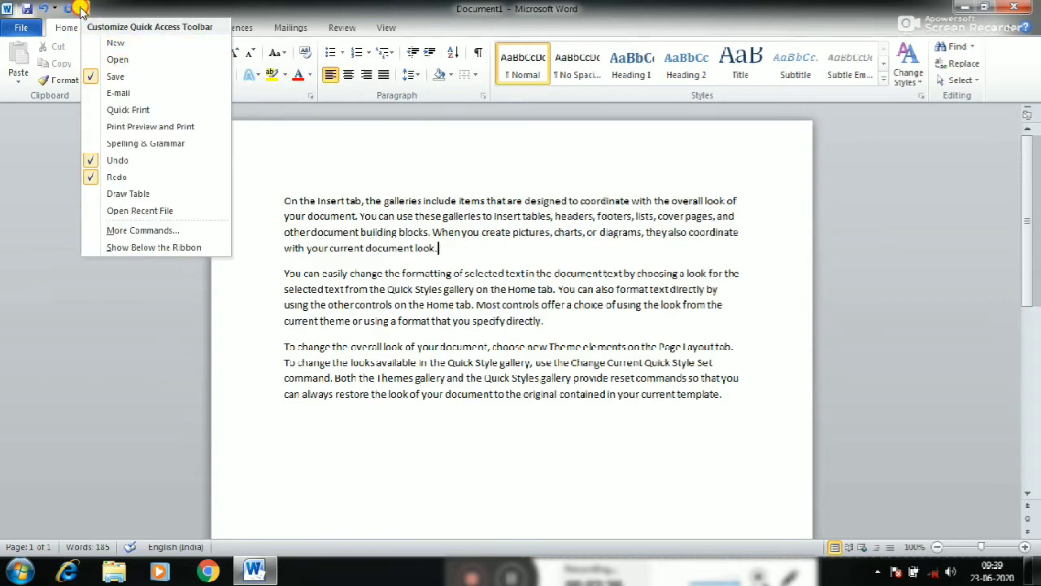
{"action": "left_click", "coordinate": [83, 9]}
{"action": "left_click", "coordinate": [26, 10]}
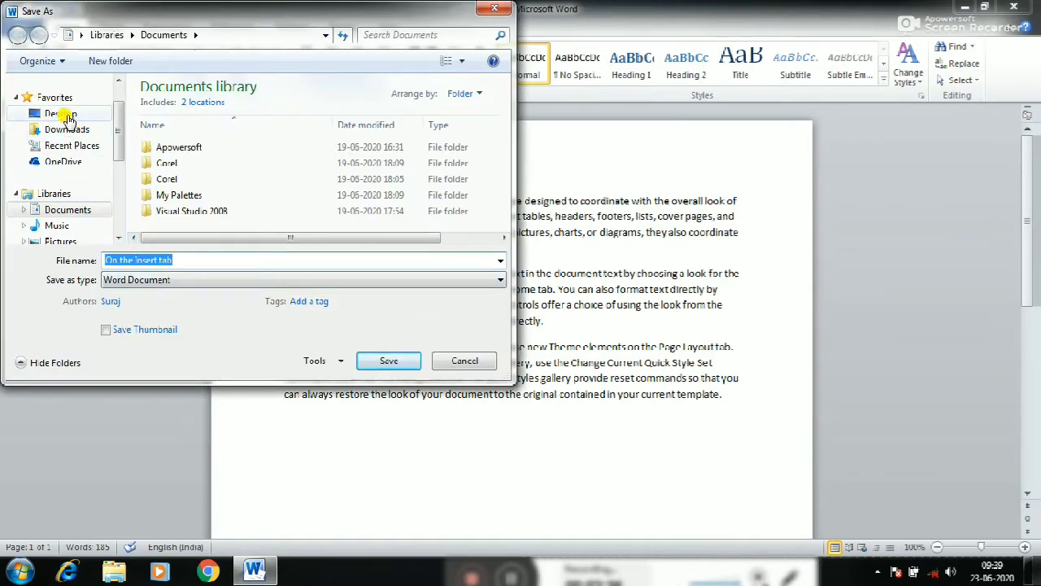
{"action": "left_click", "coordinate": [68, 116]}
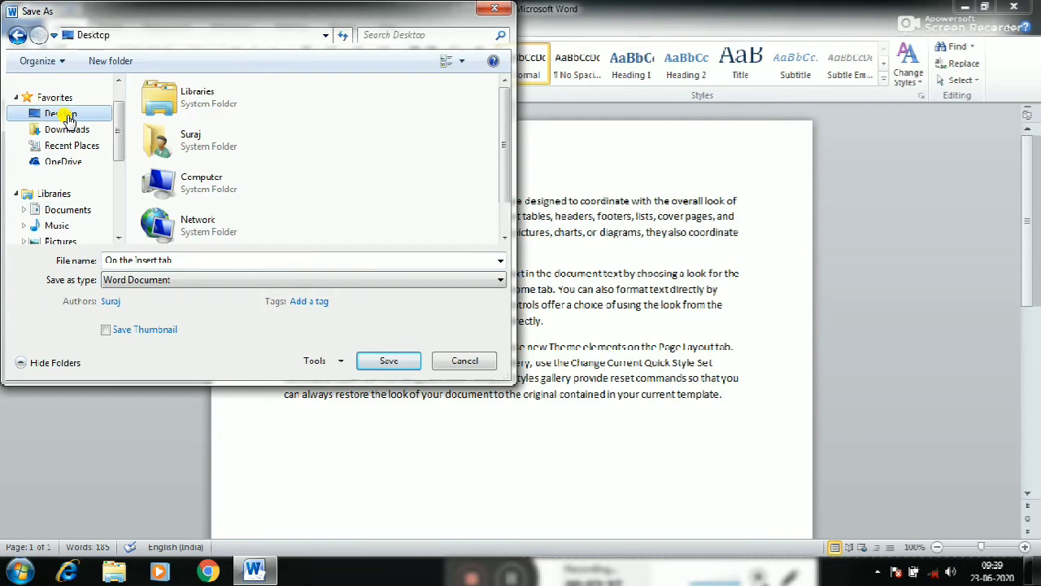
{"action": "left_click", "coordinate": [209, 261]}
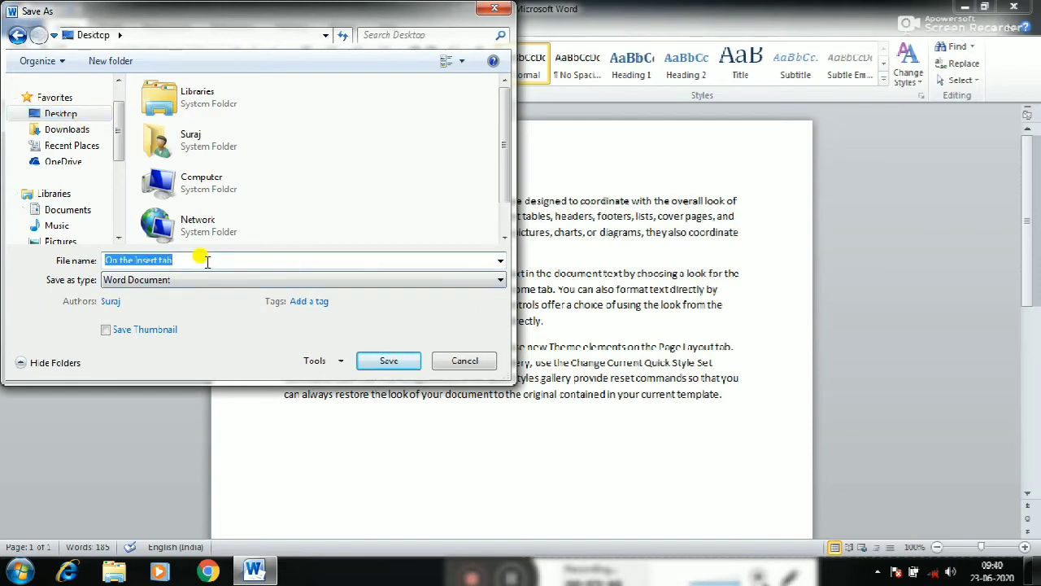
{"action": "type", "text": "gaurav"}
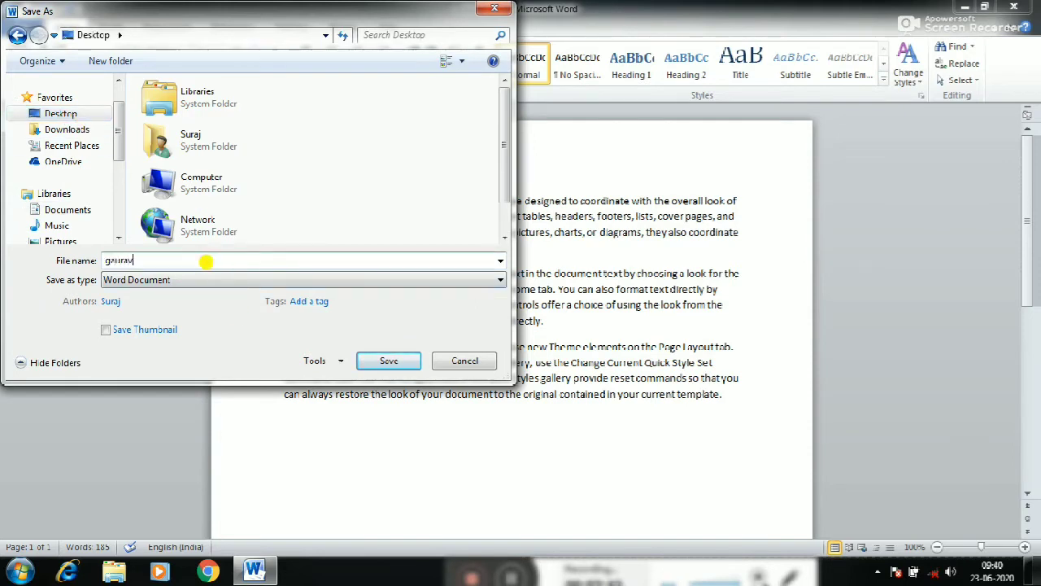
{"action": "left_click", "coordinate": [391, 364]}
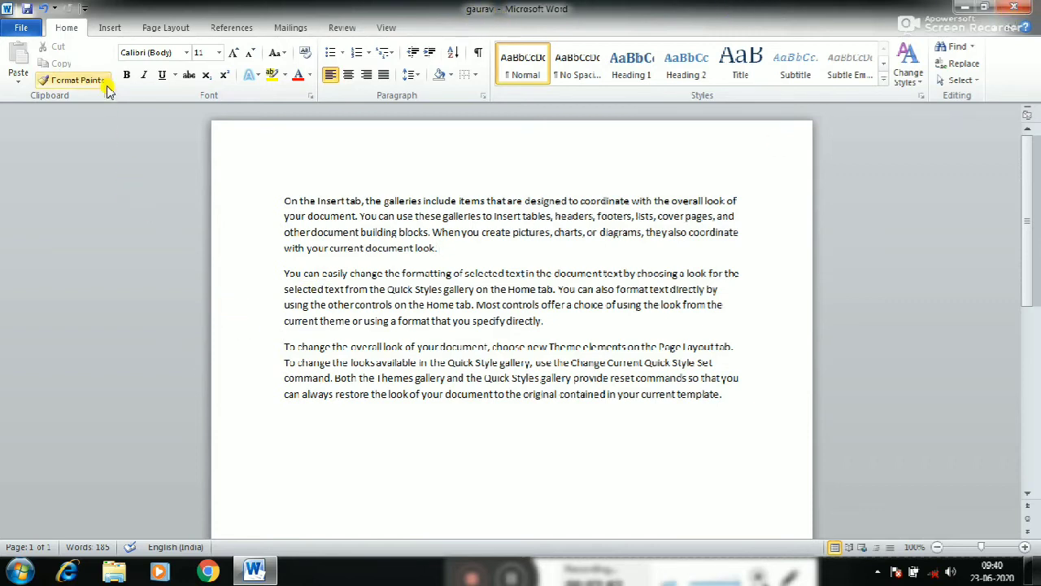
Add Print Preview and Print to the Quick Access Toolbar, and use it to preview the document before closing Word
{"action": "left_click", "coordinate": [84, 9]}
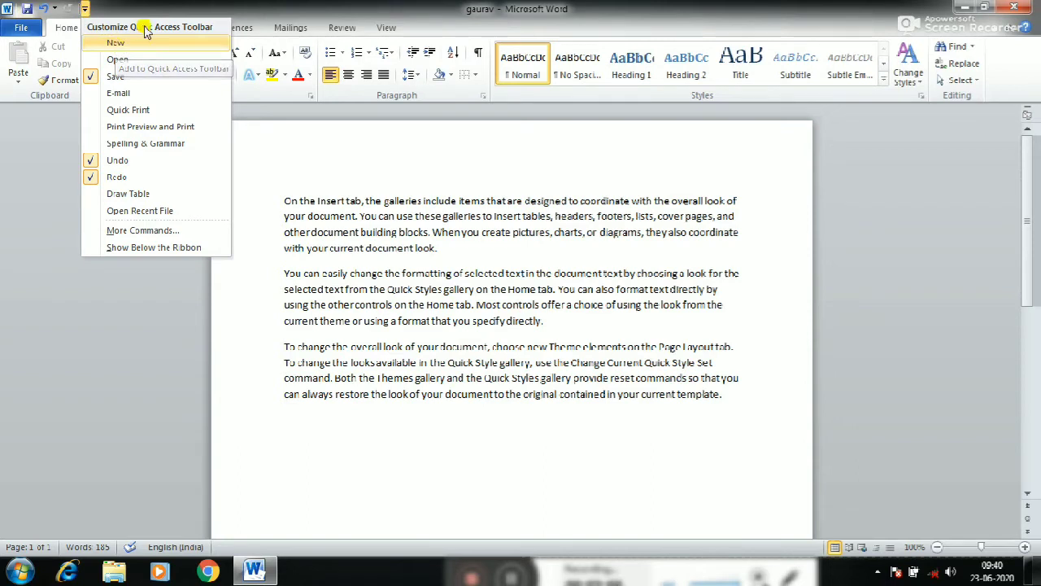
{"action": "left_click", "coordinate": [367, 246]}
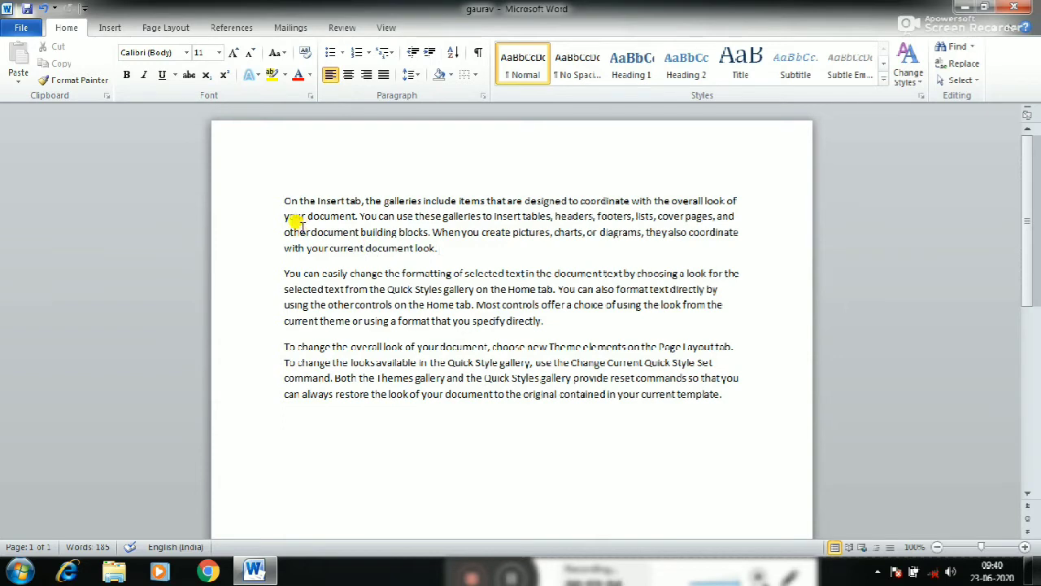
{"action": "left_click", "coordinate": [85, 8]}
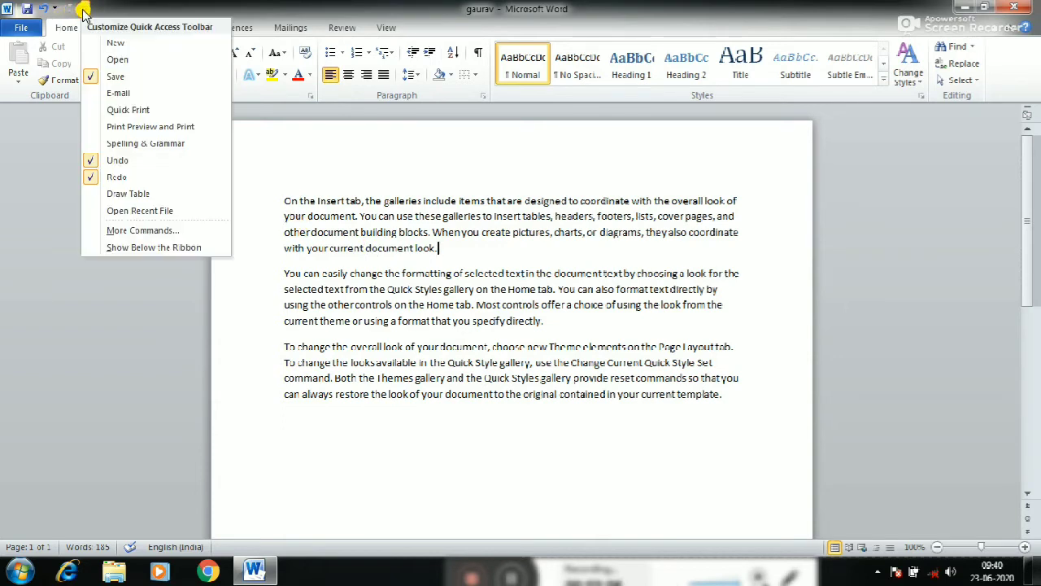
{"action": "left_click", "coordinate": [142, 128]}
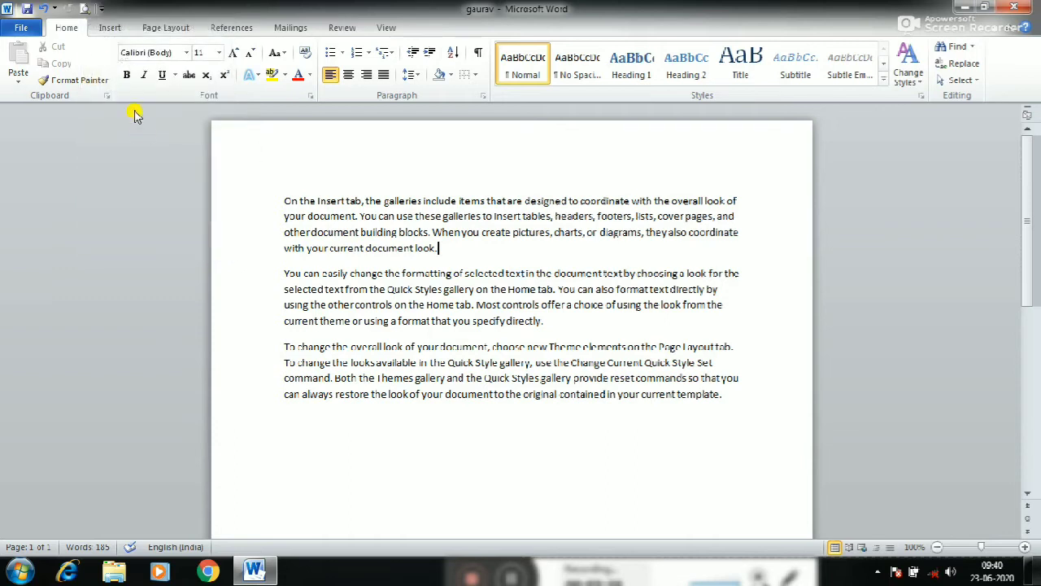
{"action": "left_click", "coordinate": [84, 11]}
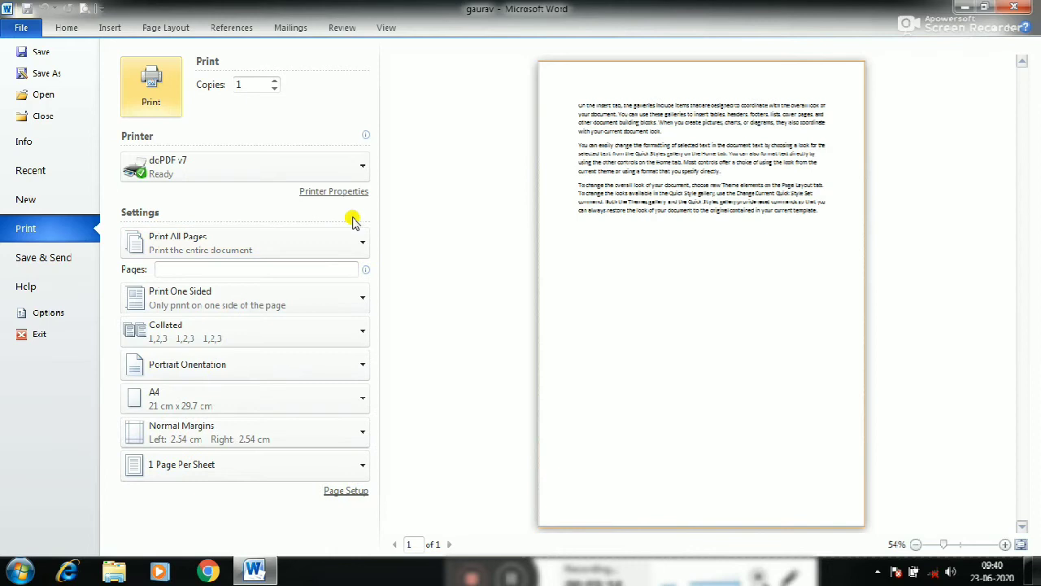
{"action": "left_click", "coordinate": [1009, 8]}
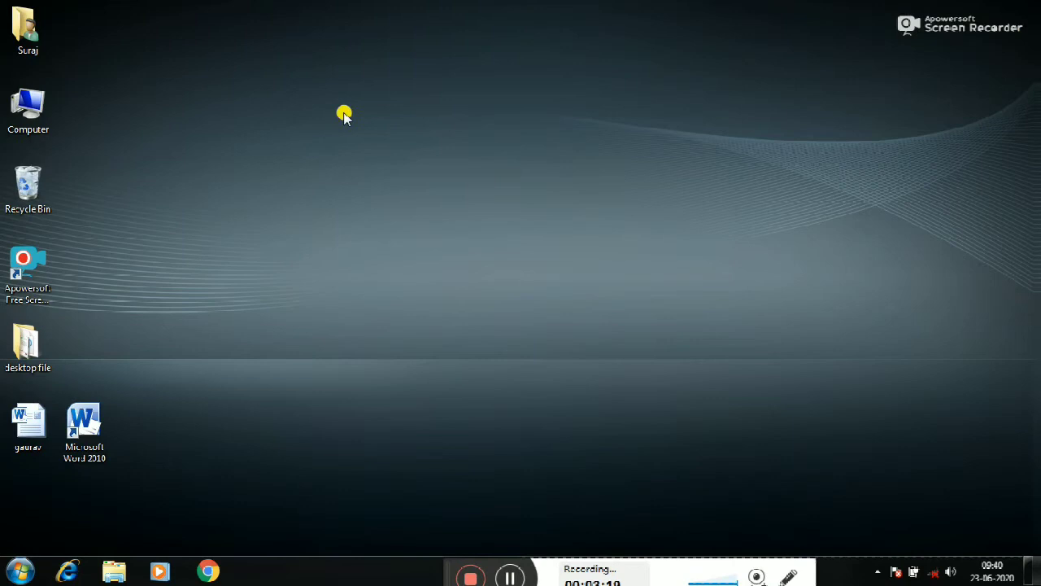
Open Word from its desktop shortcut, minimize and restore the window, and close it
{"action": "double_click", "coordinate": [85, 453]}
{"action": "left_click", "coordinate": [966, 9]}
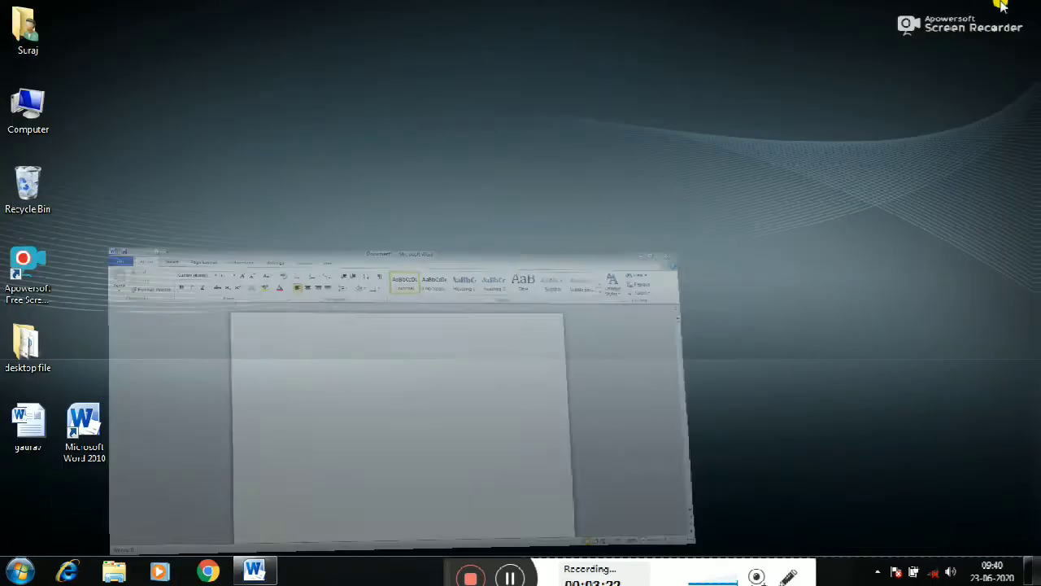
{"action": "left_click", "coordinate": [255, 571]}
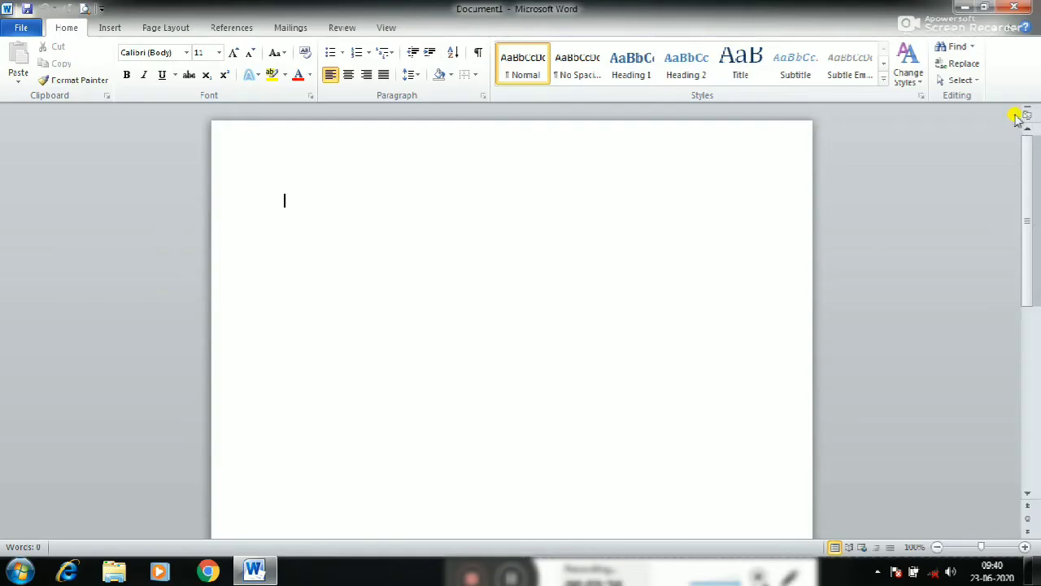
{"action": "left_click", "coordinate": [1017, 8]}
Open the saved sample document from the desktop and add the New command to the Quick Access Toolbar
{"action": "double_click", "coordinate": [28, 425]}
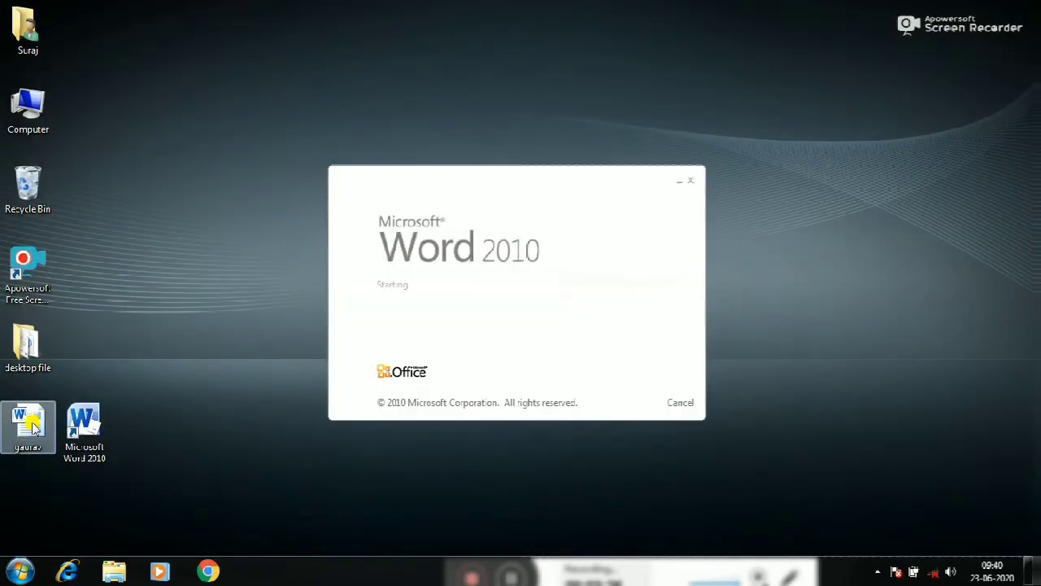
{"action": "left_click", "coordinate": [97, 8]}
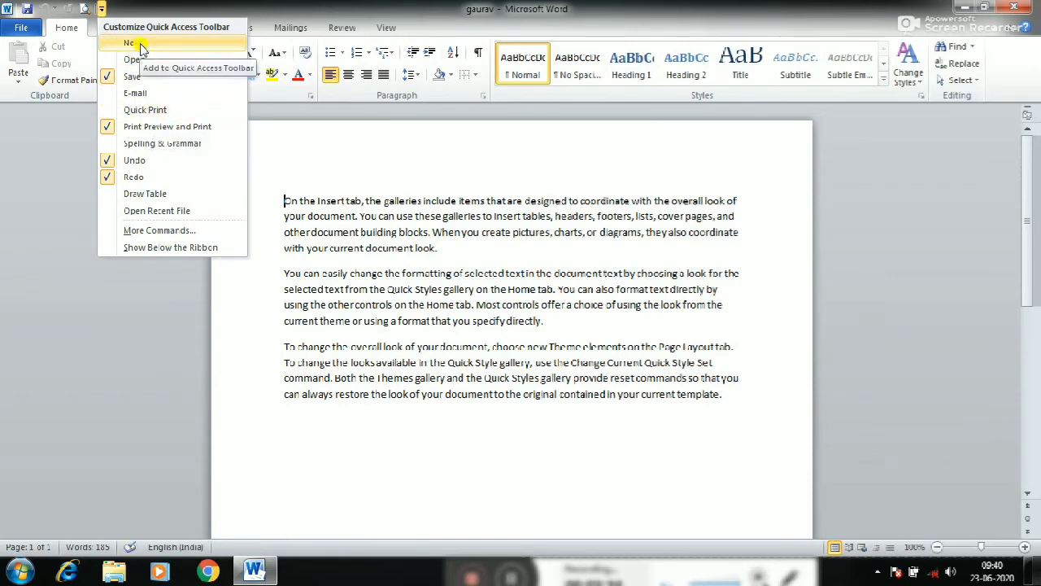
{"action": "left_click", "coordinate": [137, 44]}
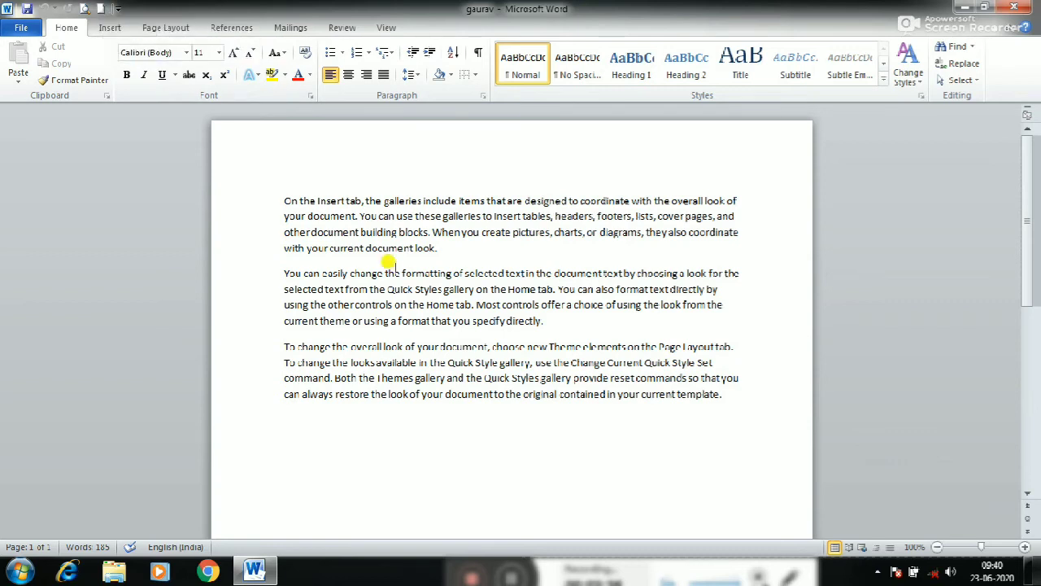
{"action": "left_click", "coordinate": [118, 8]}
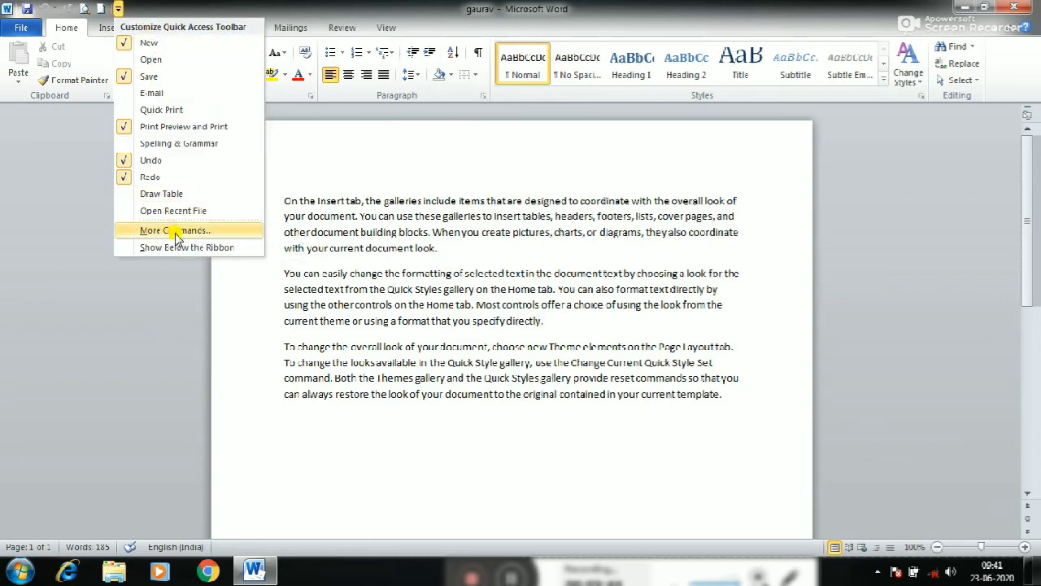
{"action": "left_click", "coordinate": [324, 272]}
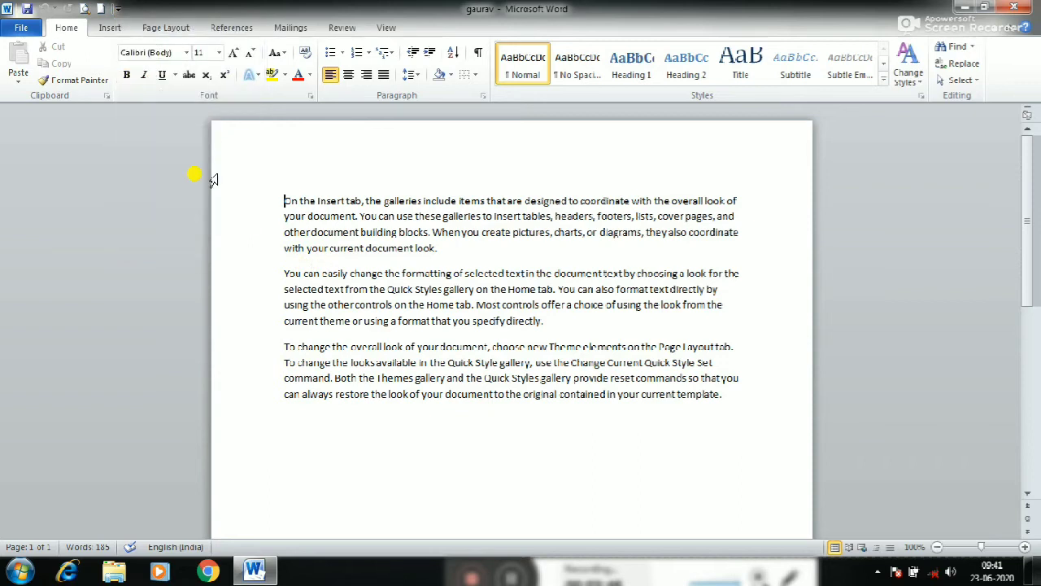
{"action": "left_click", "coordinate": [6, 9]}
{"action": "left_click", "coordinate": [104, 155]}
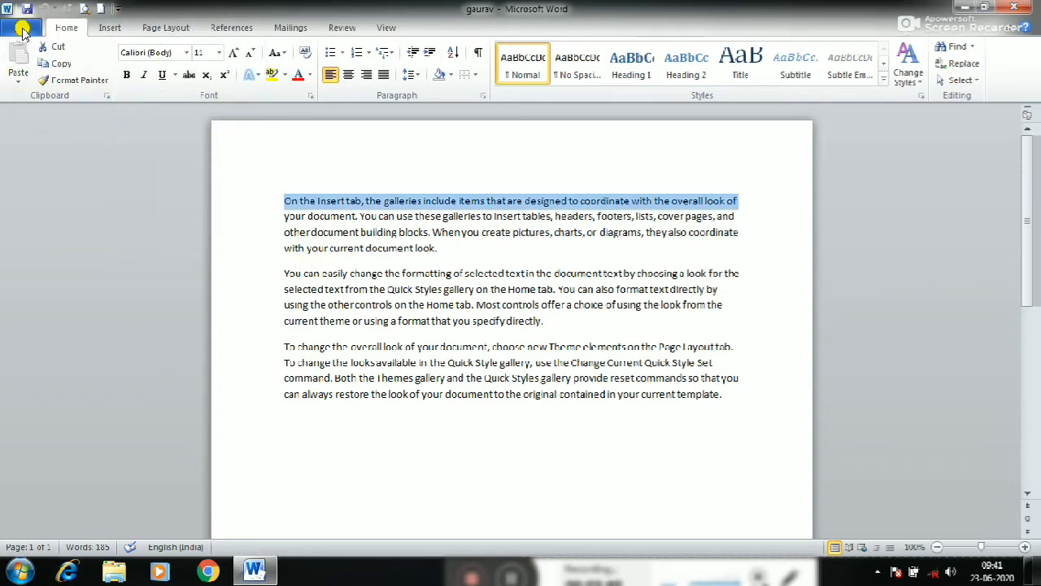
Browse to the "desktop file" folder on the Desktop in the Open dialog, and close the dialog without opening a file
{"action": "left_click", "coordinate": [22, 29]}
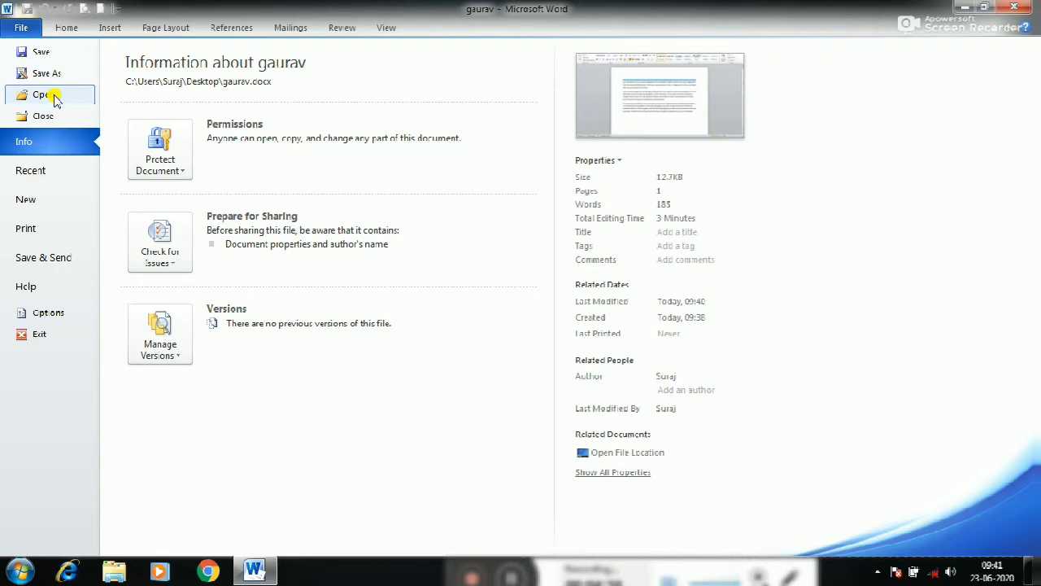
{"action": "left_click", "coordinate": [45, 95]}
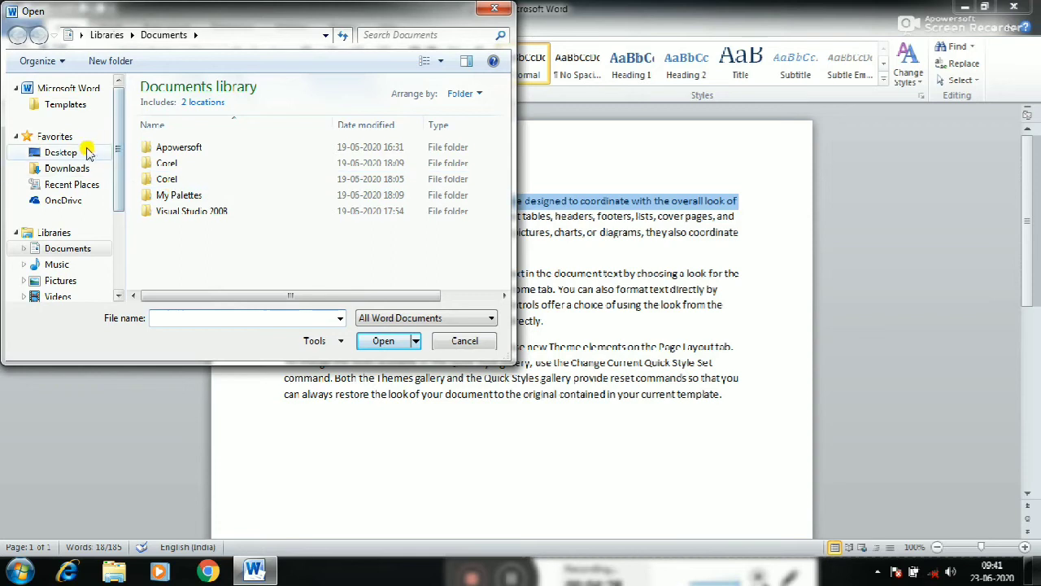
{"action": "left_click", "coordinate": [57, 153]}
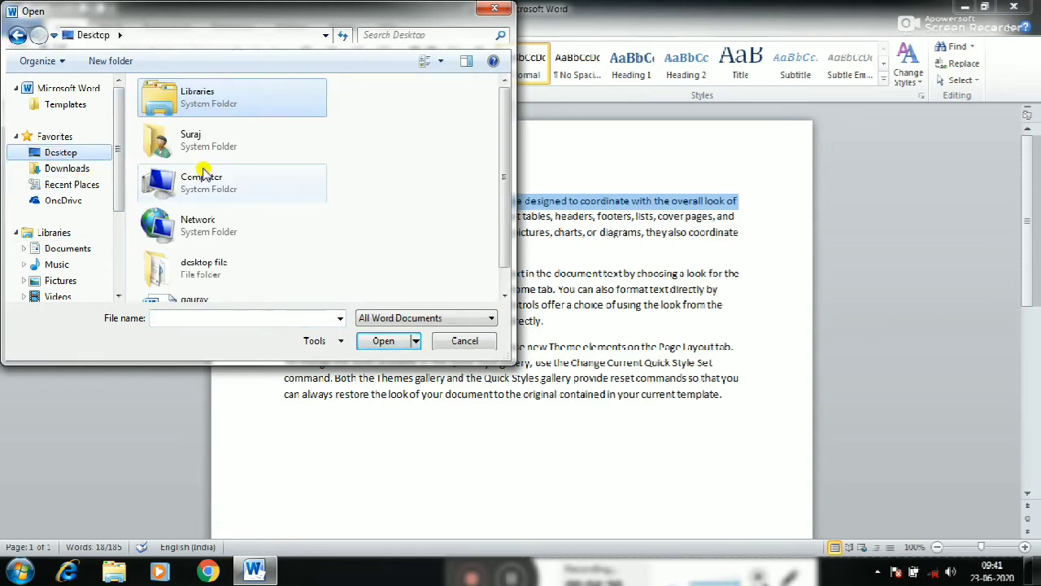
{"action": "double_click", "coordinate": [216, 264]}
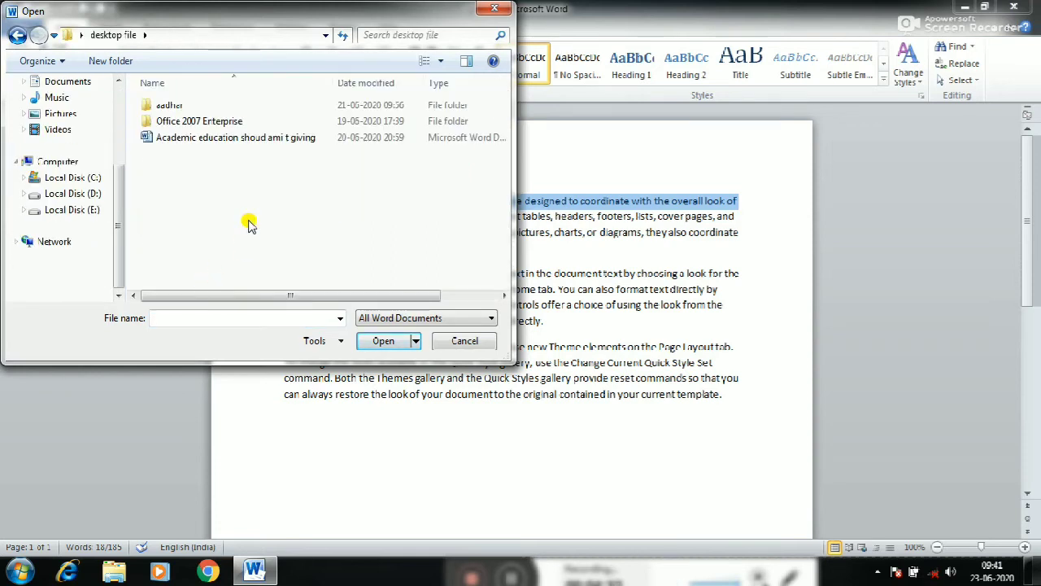
{"action": "left_click", "coordinate": [497, 13]}
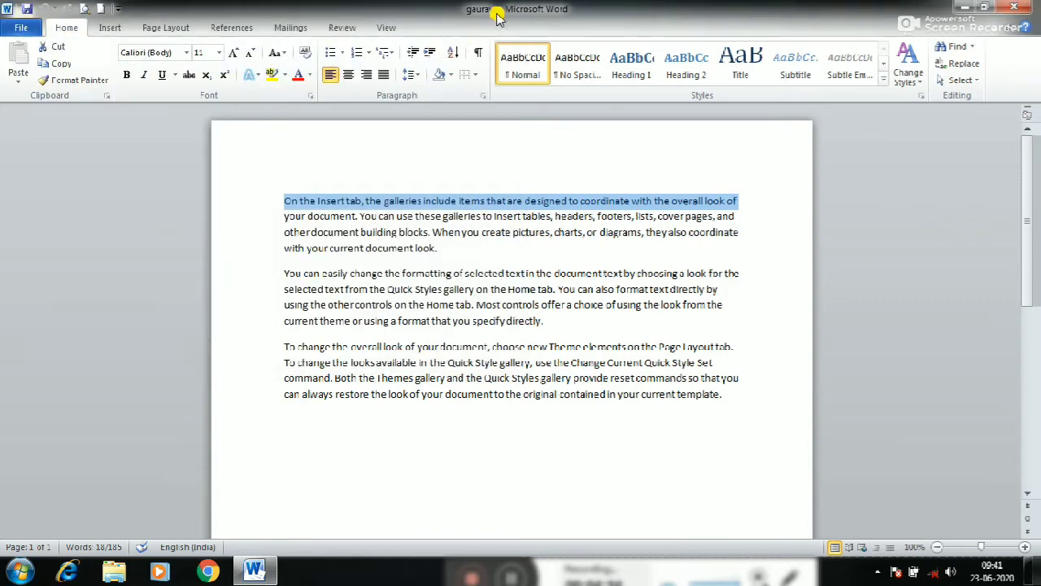
Encrypt the document with a password, entering and confirming the document password
{"action": "left_click", "coordinate": [21, 28]}
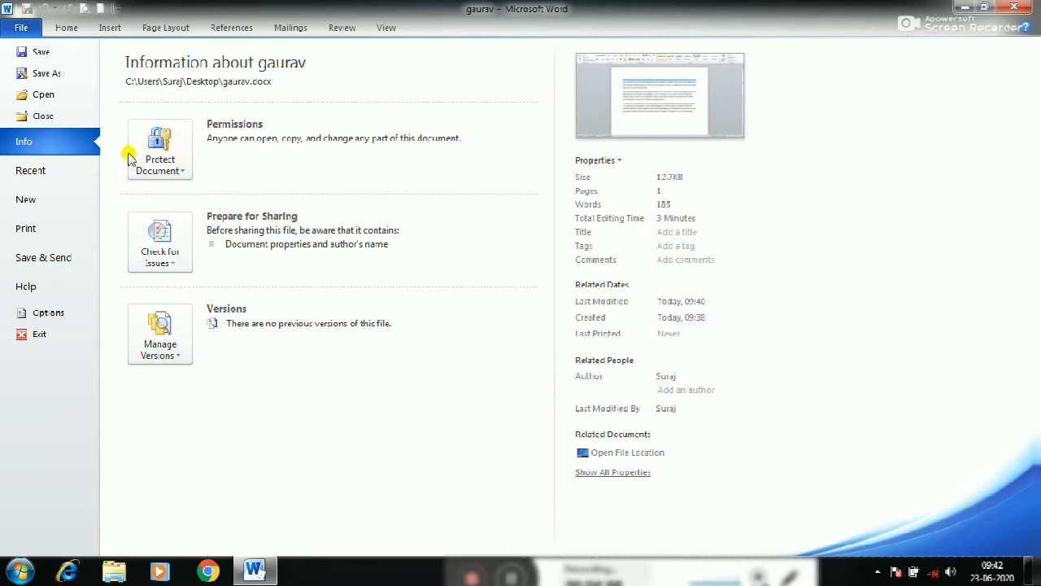
{"action": "left_click", "coordinate": [184, 173]}
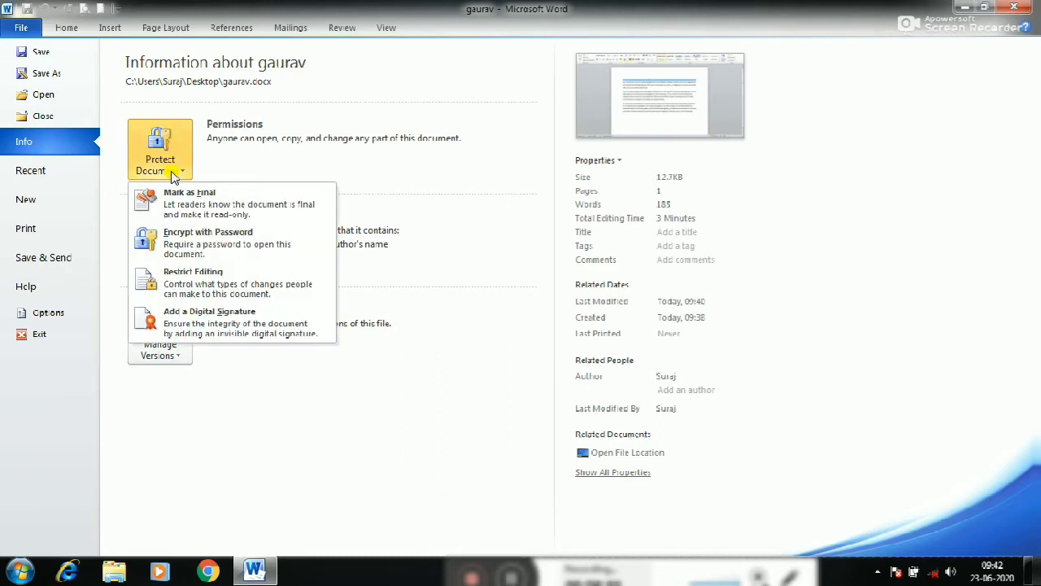
{"action": "left_click", "coordinate": [193, 245]}
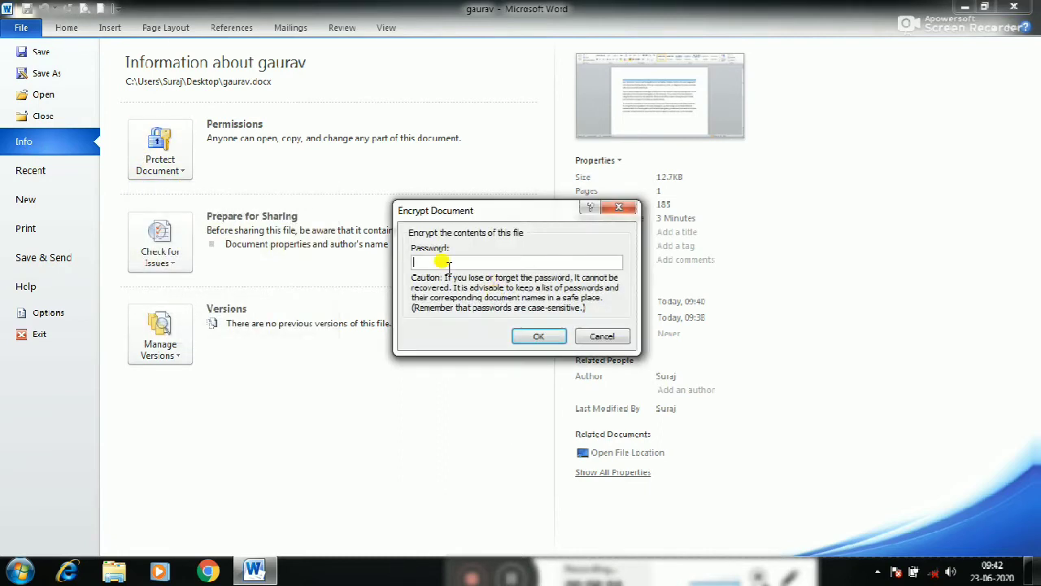
{"action": "type", "text": "1234"}
{"action": "left_click", "coordinate": [526, 338]}
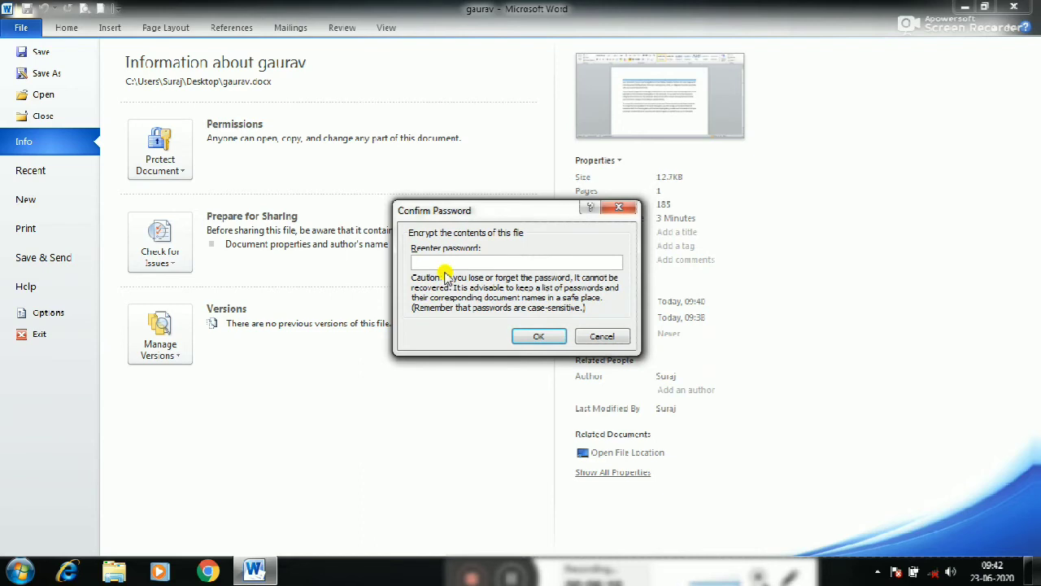
{"action": "type", "text": "1"}
{"action": "left_click", "coordinate": [535, 336]}
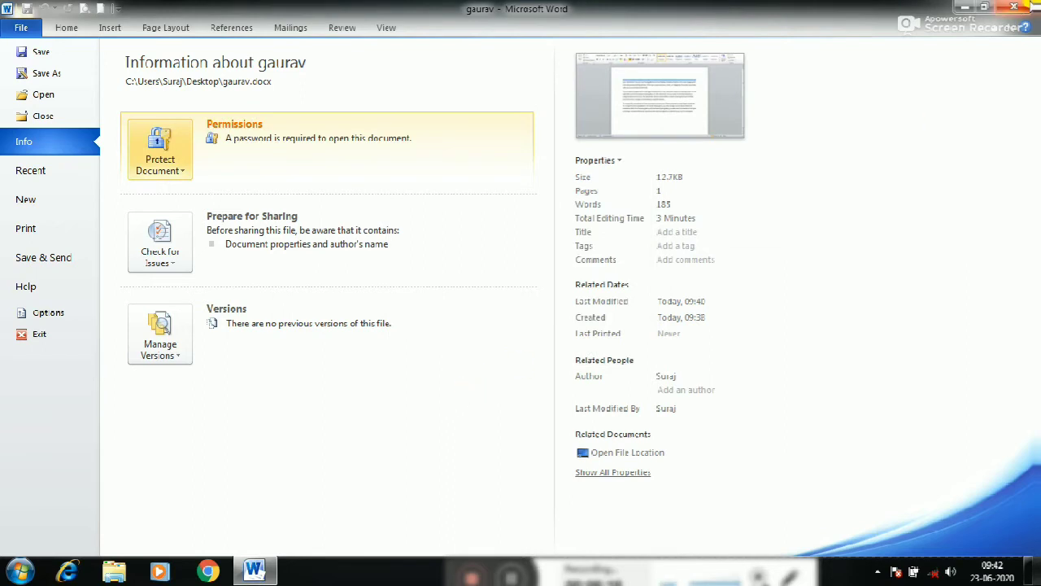
Save the encrypted document while closing it, and exit Word without saving a second time
{"action": "left_click", "coordinate": [1013, 10]}
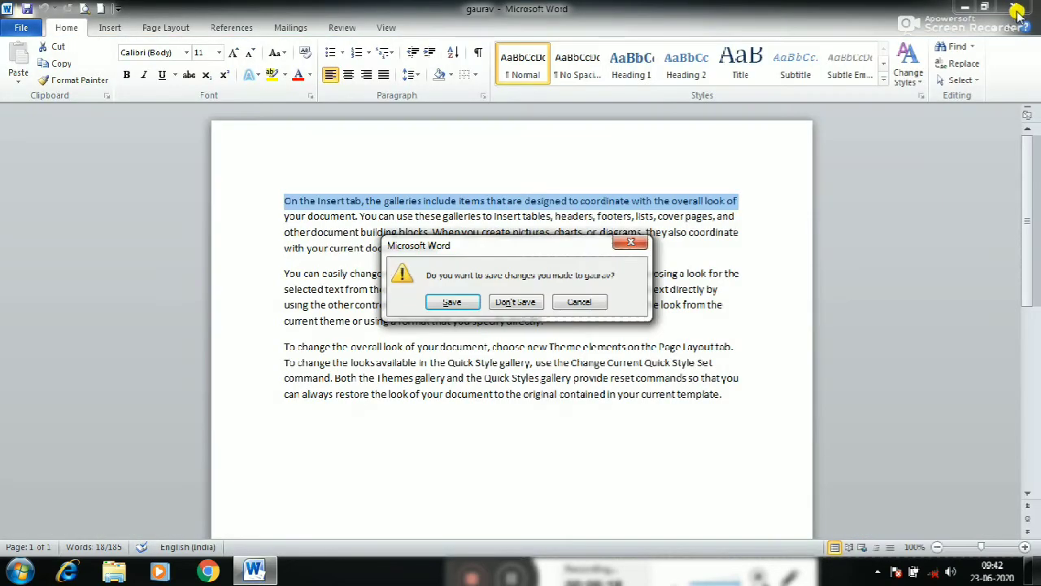
{"action": "left_click", "coordinate": [462, 302]}
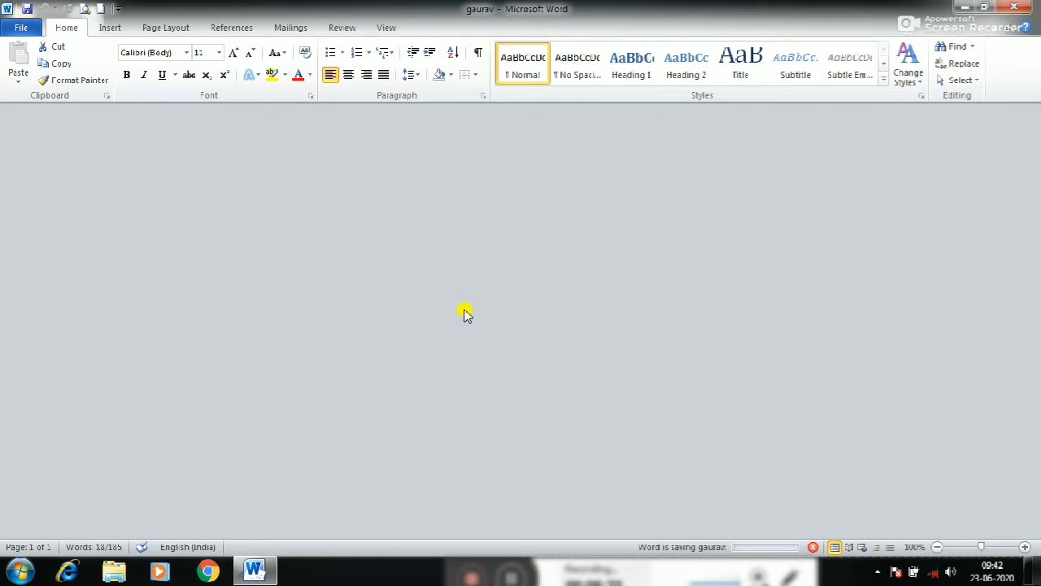
{"action": "left_click", "coordinate": [487, 324]}
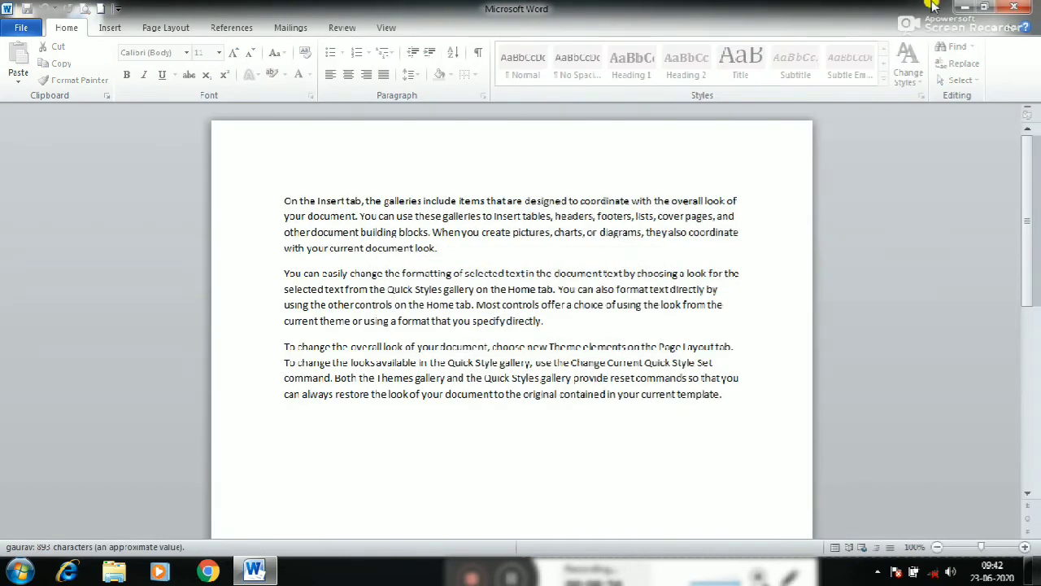
{"action": "left_click", "coordinate": [1018, 12]}
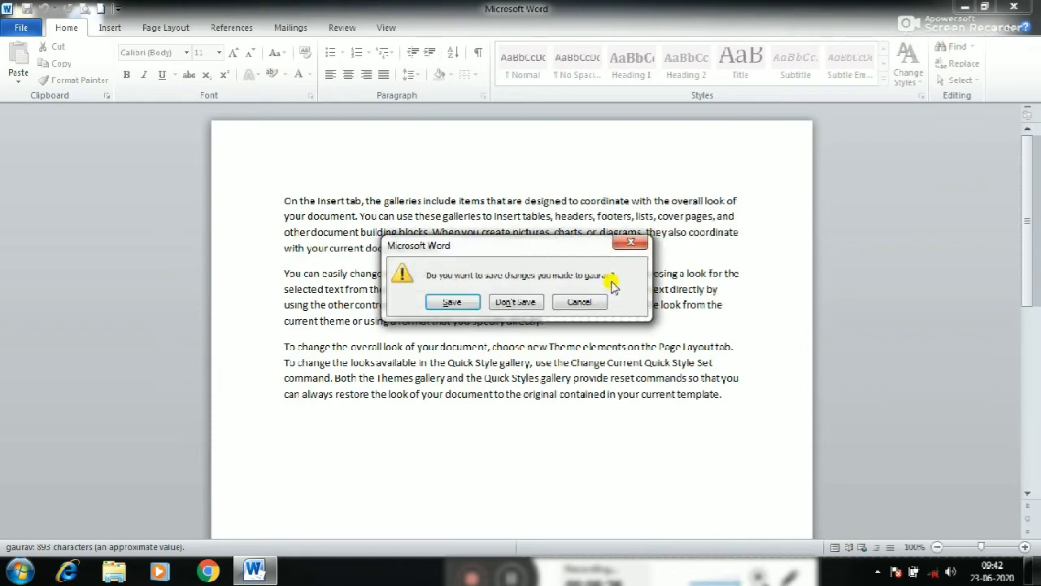
{"action": "left_click", "coordinate": [510, 301]}
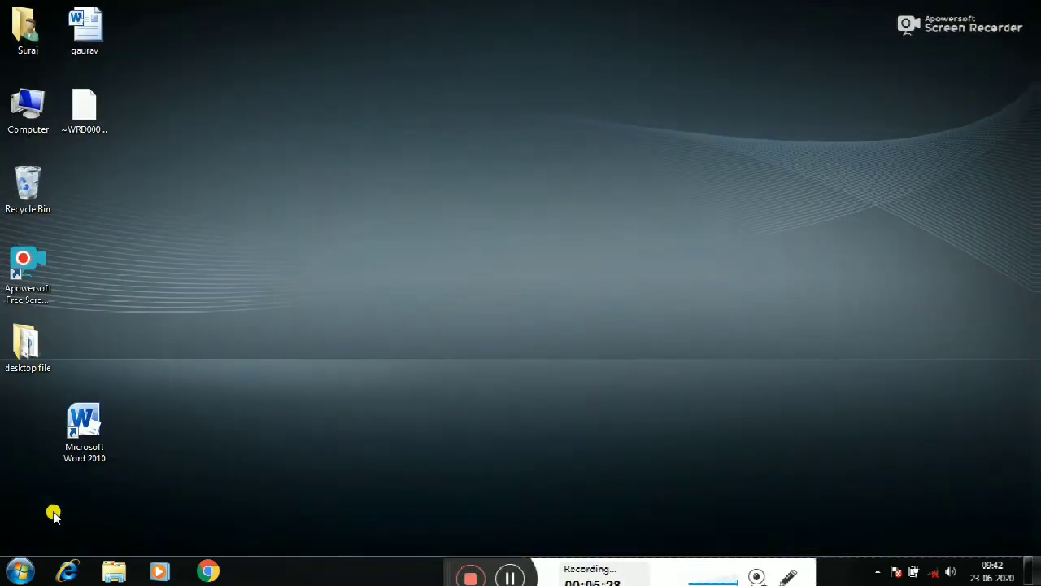
Reopen the protected document from the desktop with its document password, and view the list of recent documents
{"action": "double_click", "coordinate": [98, 29]}
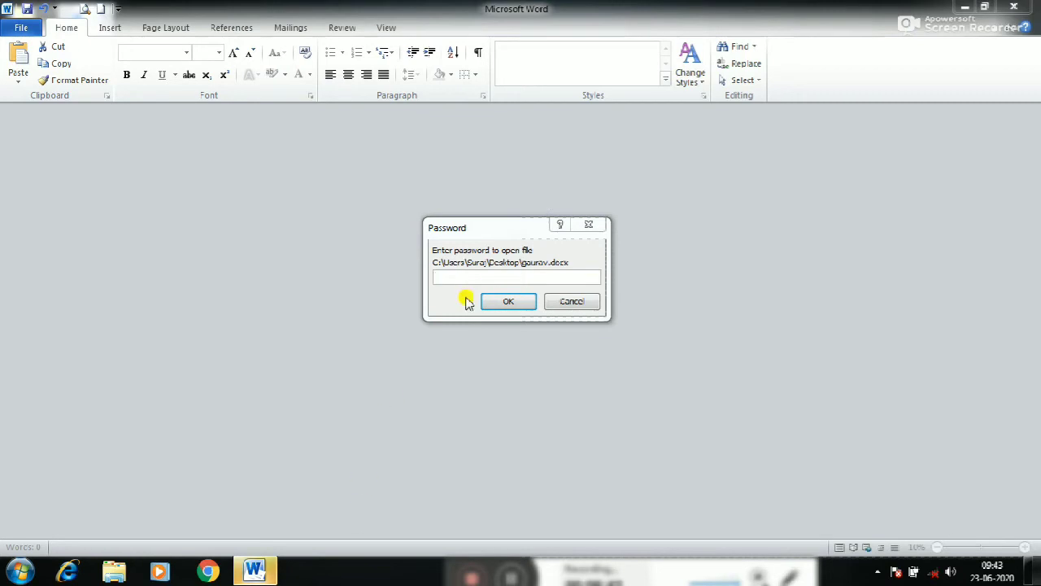
{"action": "left_click", "coordinate": [458, 279]}
{"action": "type", "text": "••••"}
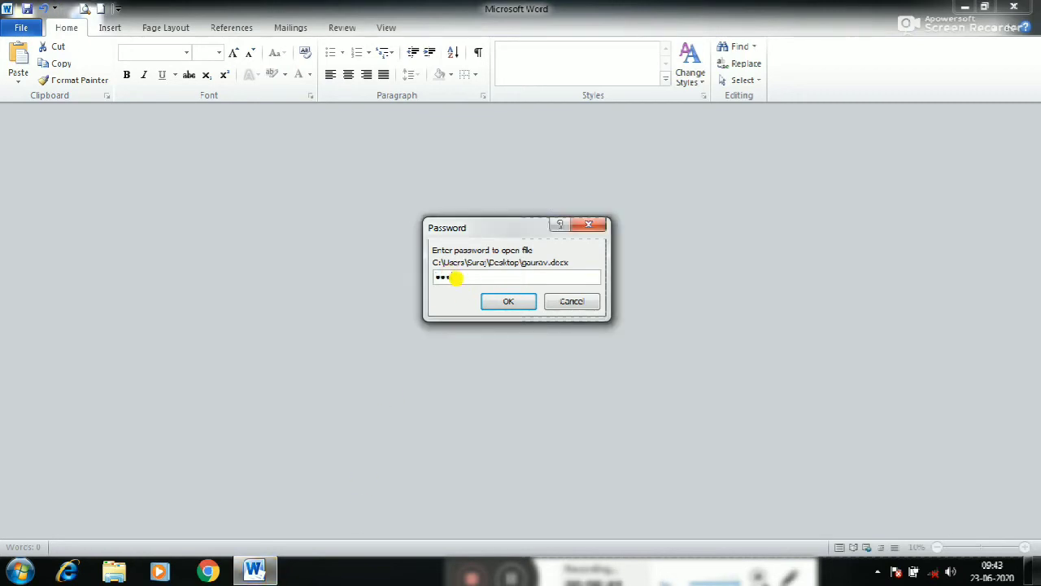
{"action": "left_click", "coordinate": [506, 301]}
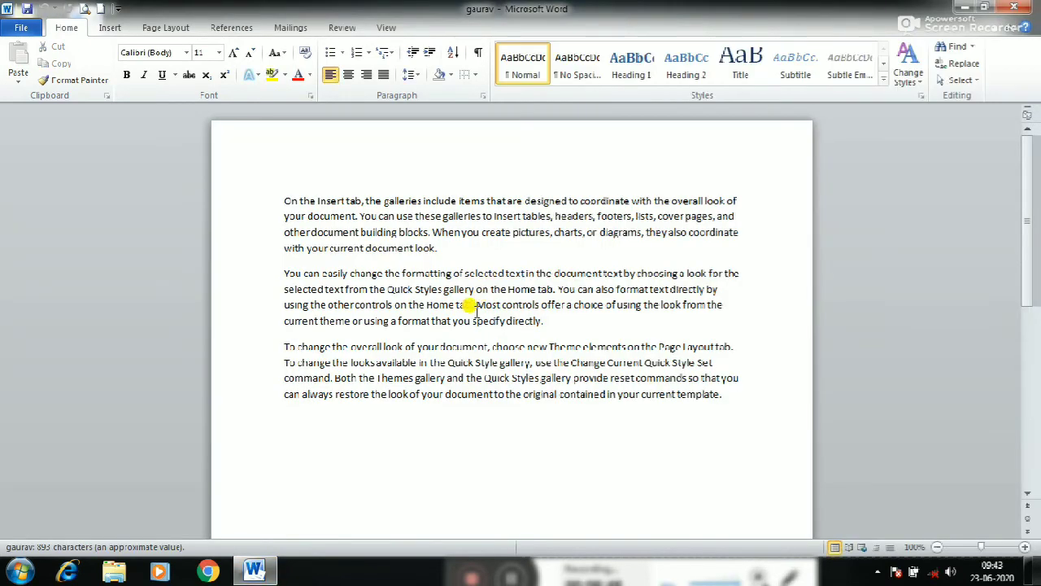
{"action": "left_click", "coordinate": [12, 30]}
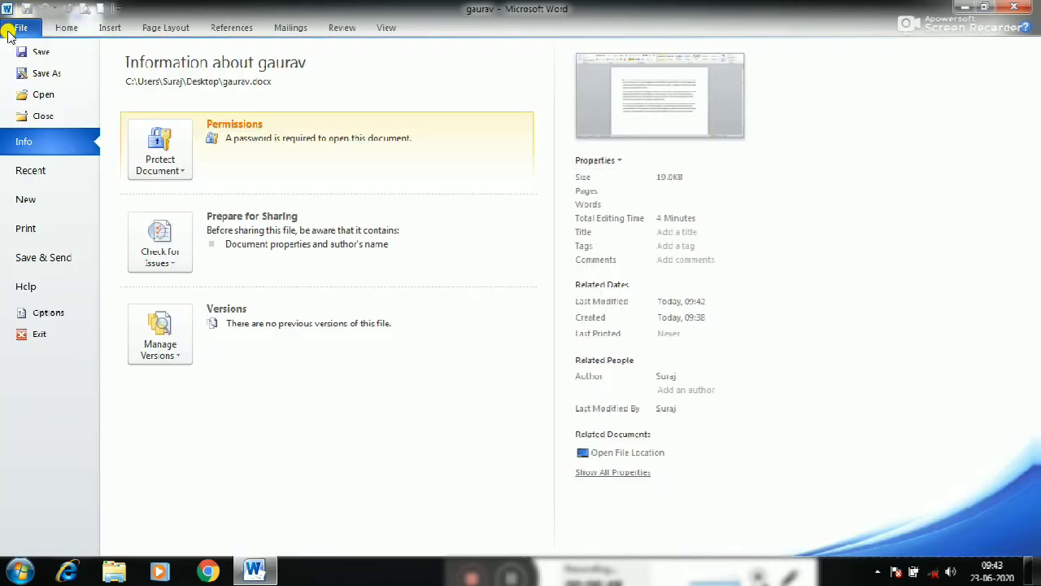
{"action": "left_click", "coordinate": [32, 171]}
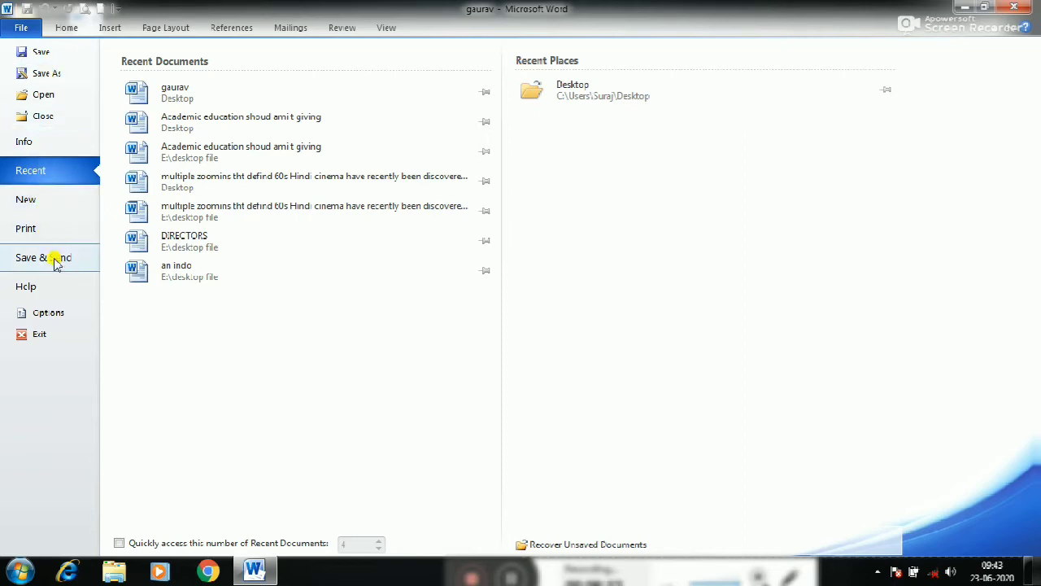
Set the print settings to Print Custom Range with pages 2, 4
{"action": "left_click", "coordinate": [27, 229]}
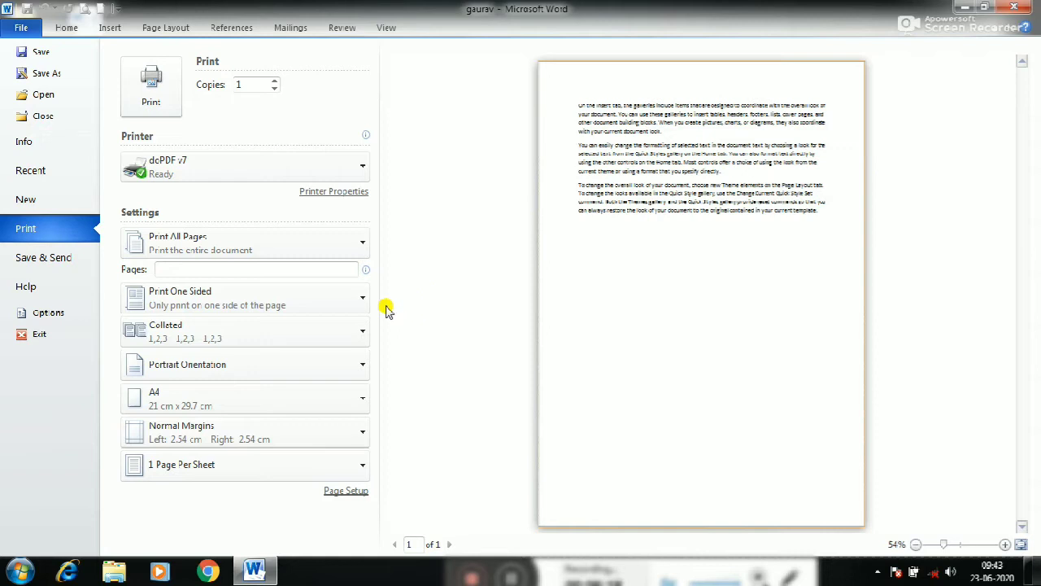
{"action": "left_click", "coordinate": [304, 253]}
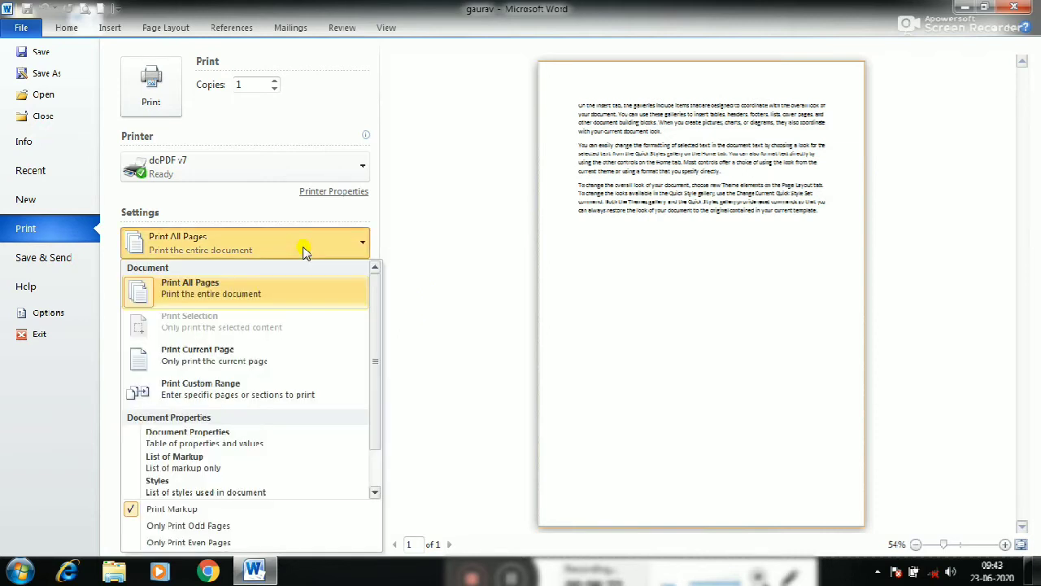
{"action": "left_click", "coordinate": [305, 253]}
{"action": "left_click", "coordinate": [300, 246]}
{"action": "left_click", "coordinate": [255, 393]}
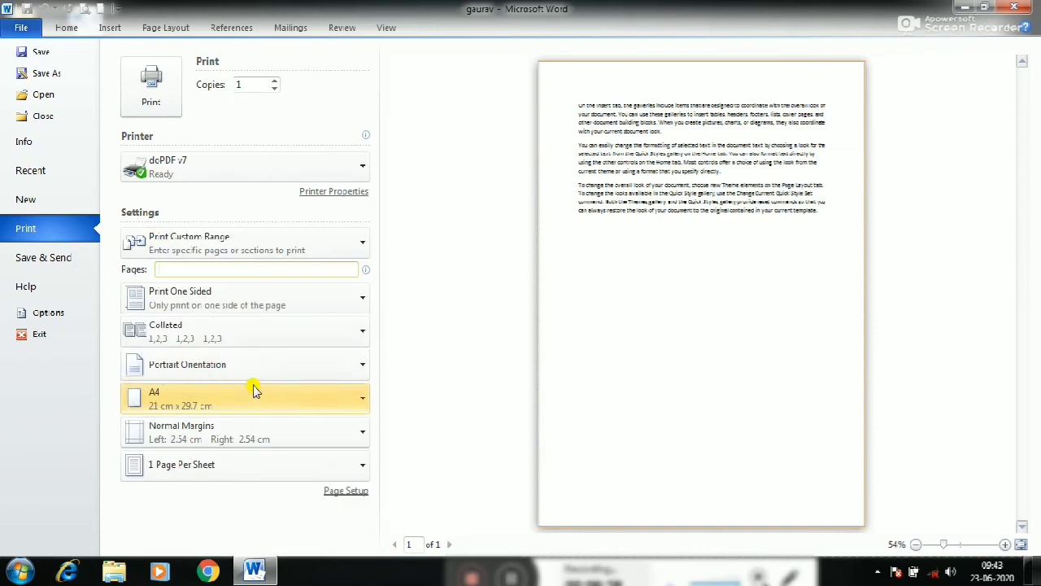
{"action": "left_click", "coordinate": [179, 265]}
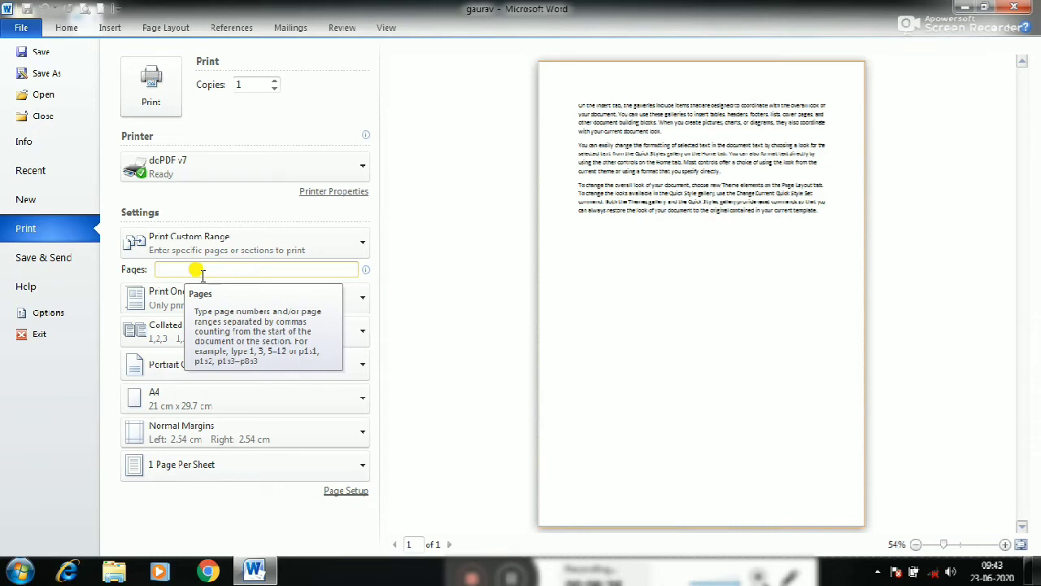
{"action": "type", "text": "2"}
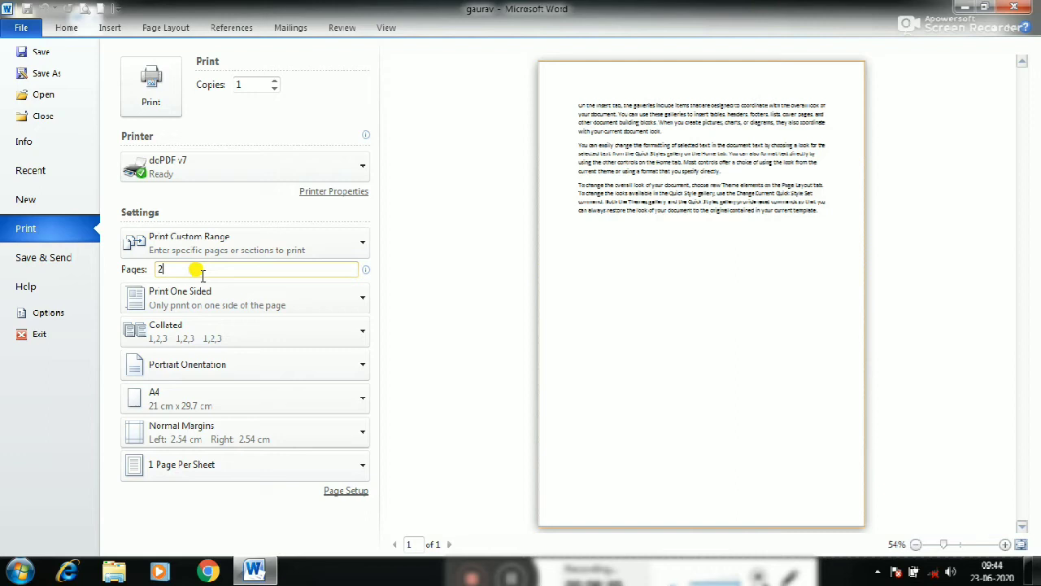
{"action": "type", "text": ", 4"}
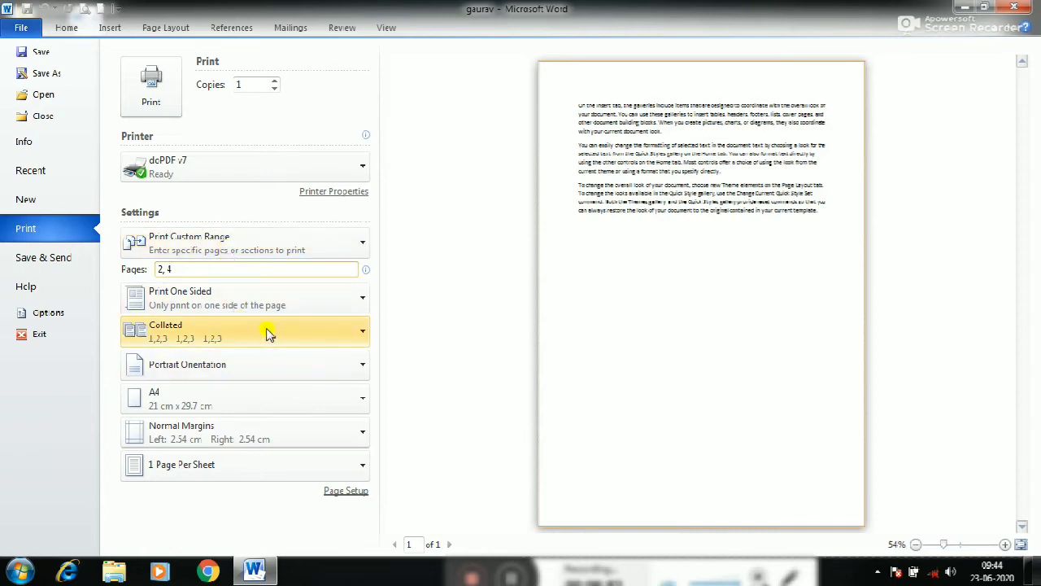
Look over the available printers without changing the selection, and view the Save & Send options
{"action": "left_click", "coordinate": [220, 160]}
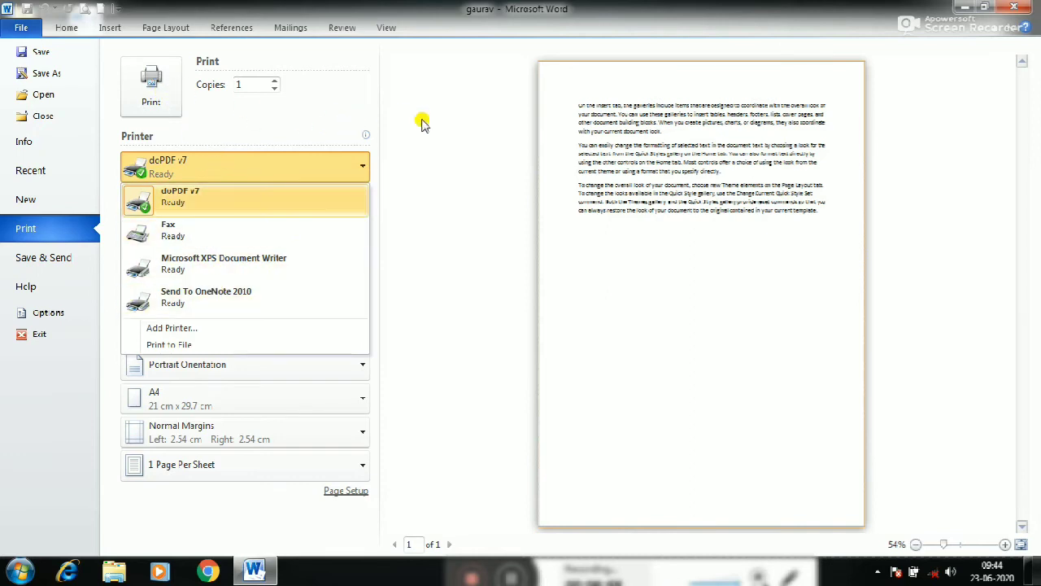
{"action": "left_click", "coordinate": [446, 128]}
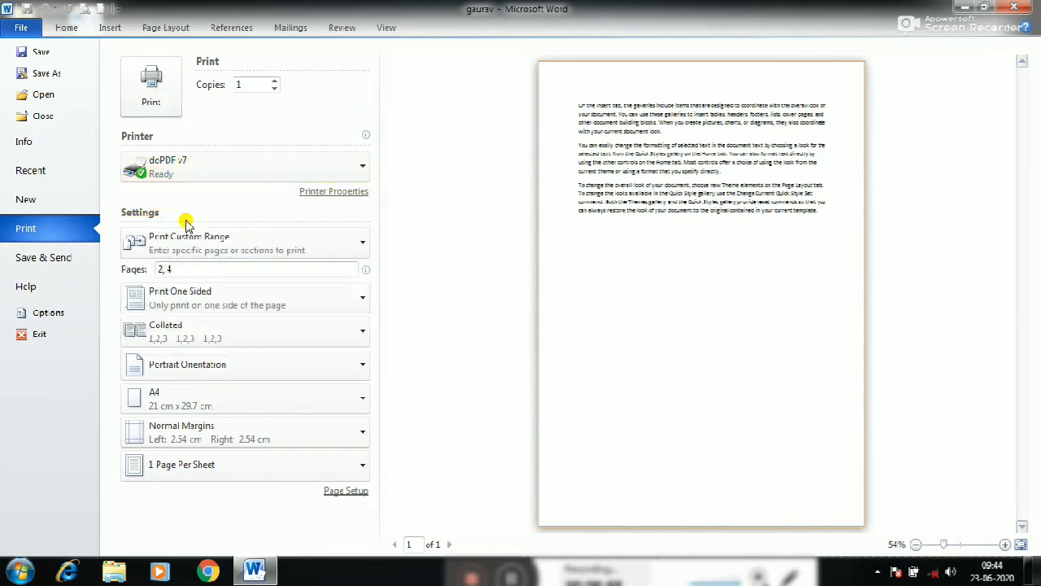
{"action": "left_click", "coordinate": [52, 266]}
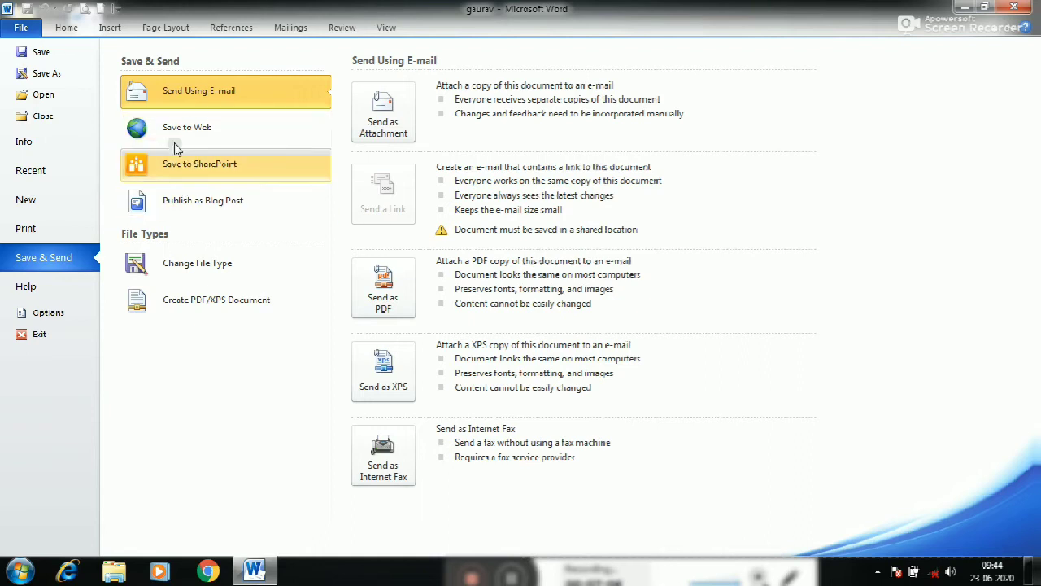
View the Help information, return to the document, and try selecting the opening words "On the Insert tab"
{"action": "left_click", "coordinate": [34, 291]}
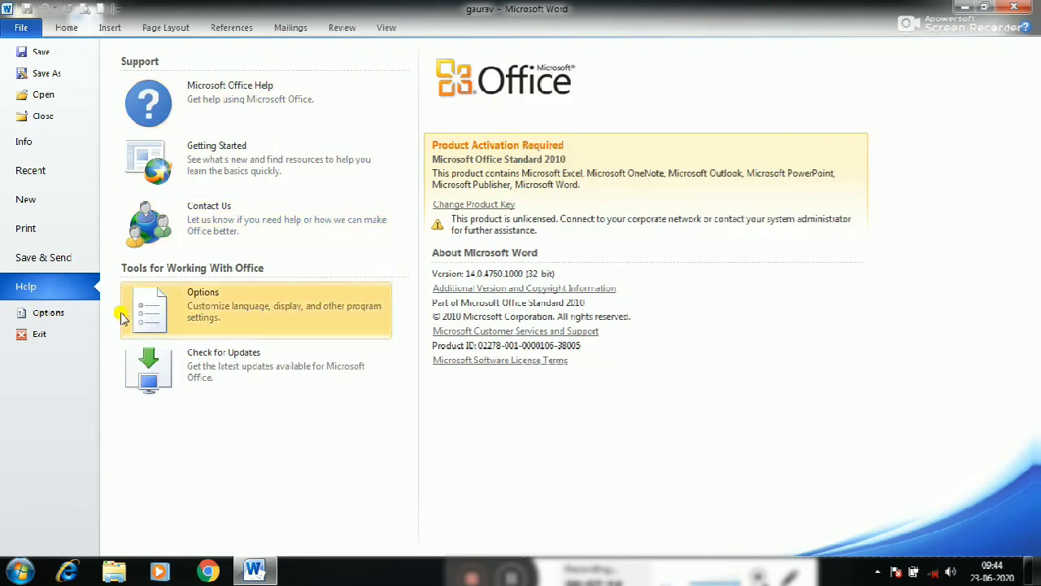
{"action": "left_click", "coordinate": [65, 28]}
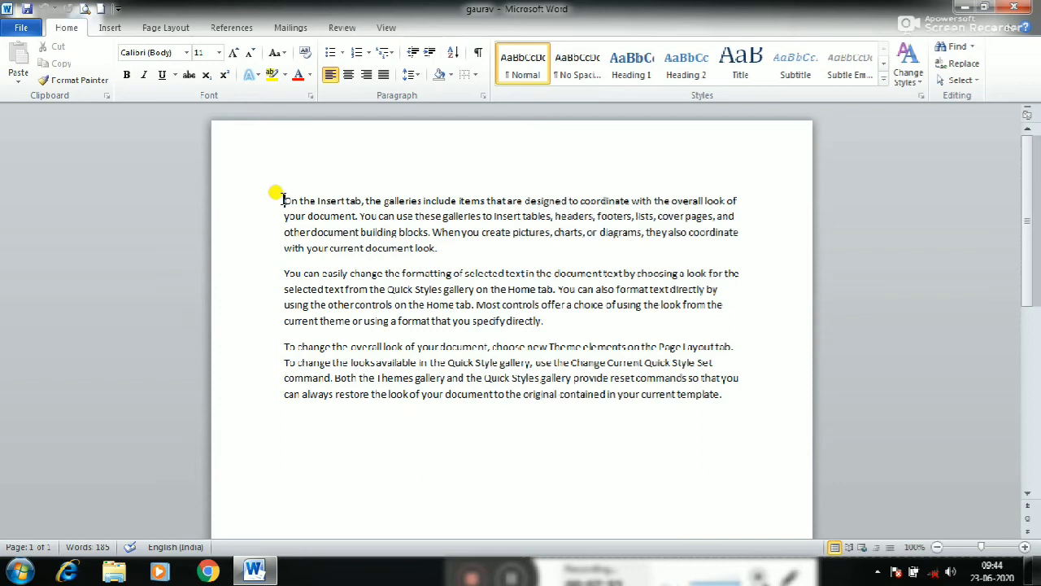
{"action": "left_click_drag", "start_coordinate": [283, 200], "coordinate": [361, 200]}
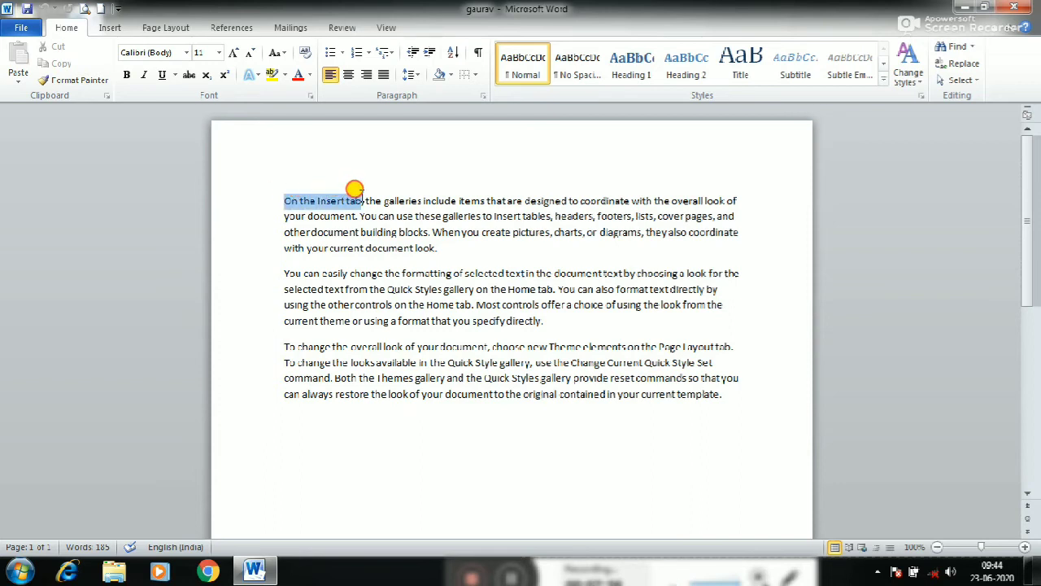
{"action": "left_click", "coordinate": [341, 203]}
Copy the first paragraph and paste it at the end of the document, leaving a blank line before it
{"action": "left_click_drag", "start_coordinate": [281, 200], "coordinate": [400, 249]}
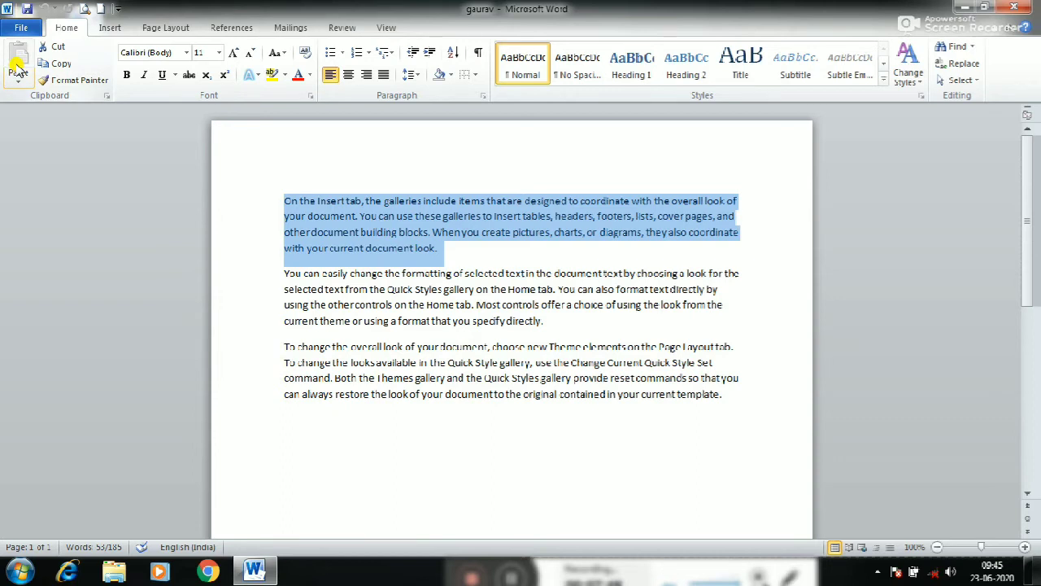
{"action": "left_click", "coordinate": [55, 64]}
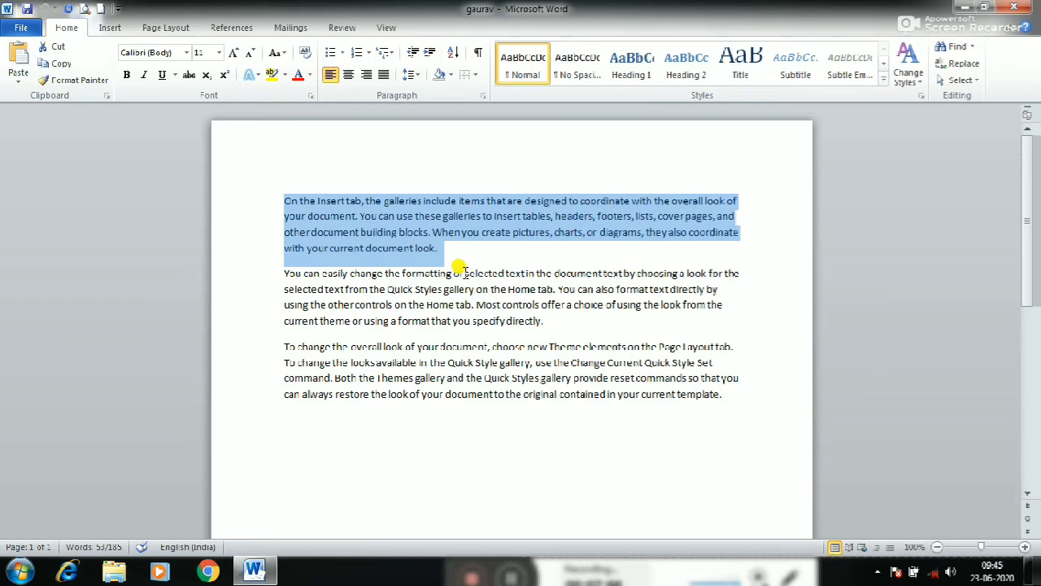
{"action": "left_click", "coordinate": [726, 394]}
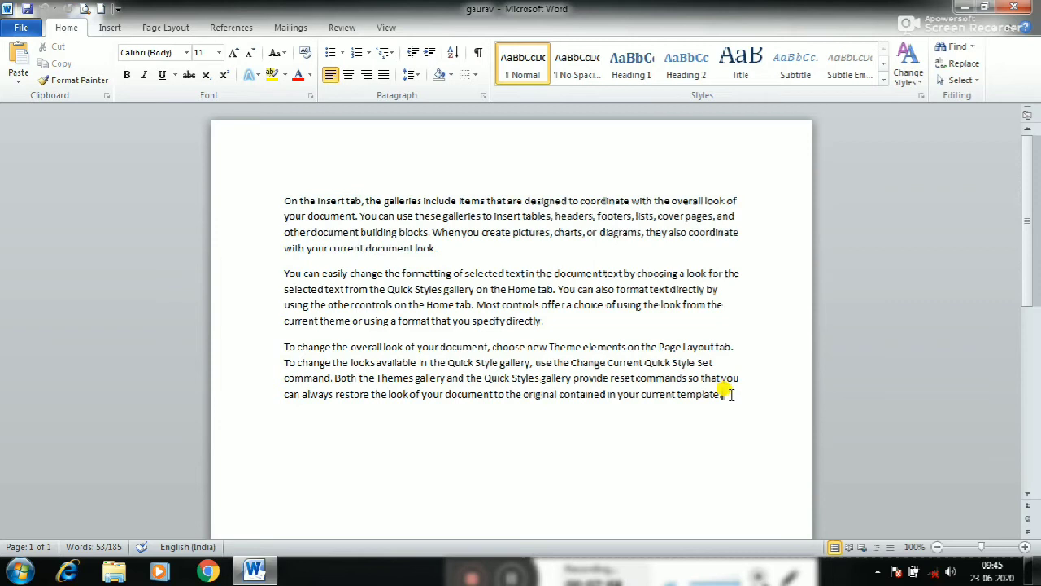
{"action": "key", "text": "Return"}
{"action": "key", "text": "Return"}
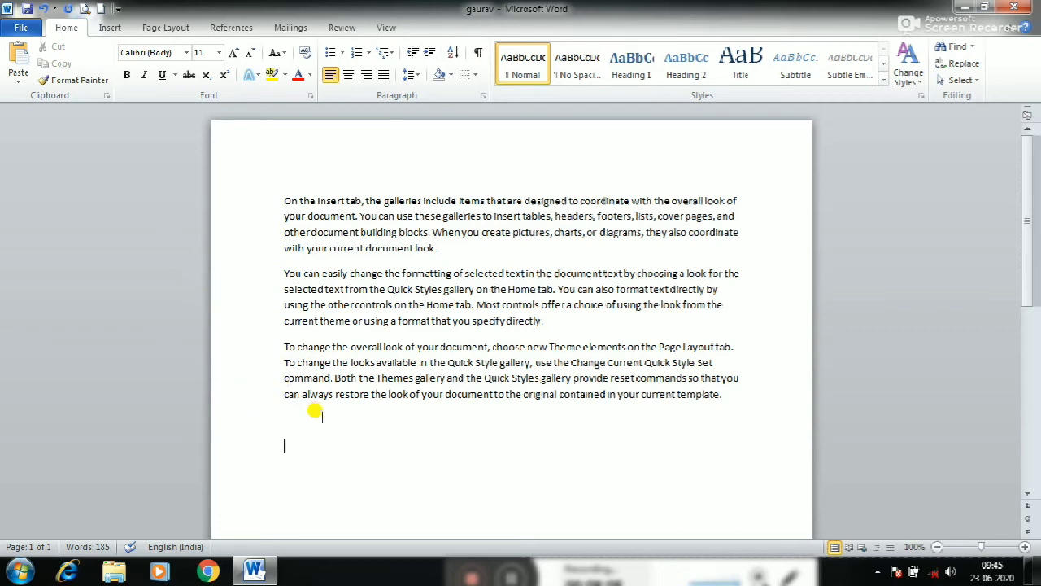
{"action": "left_click", "coordinate": [22, 72]}
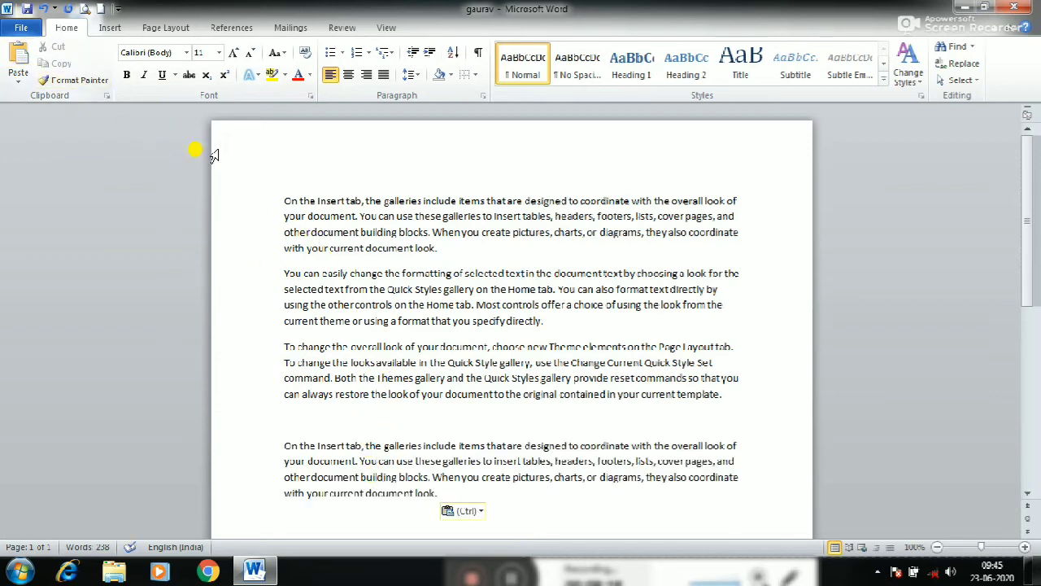
Cut the original first paragraph and paste it on a new line at the end of the document
{"action": "left_click_drag", "start_coordinate": [283, 200], "coordinate": [440, 248]}
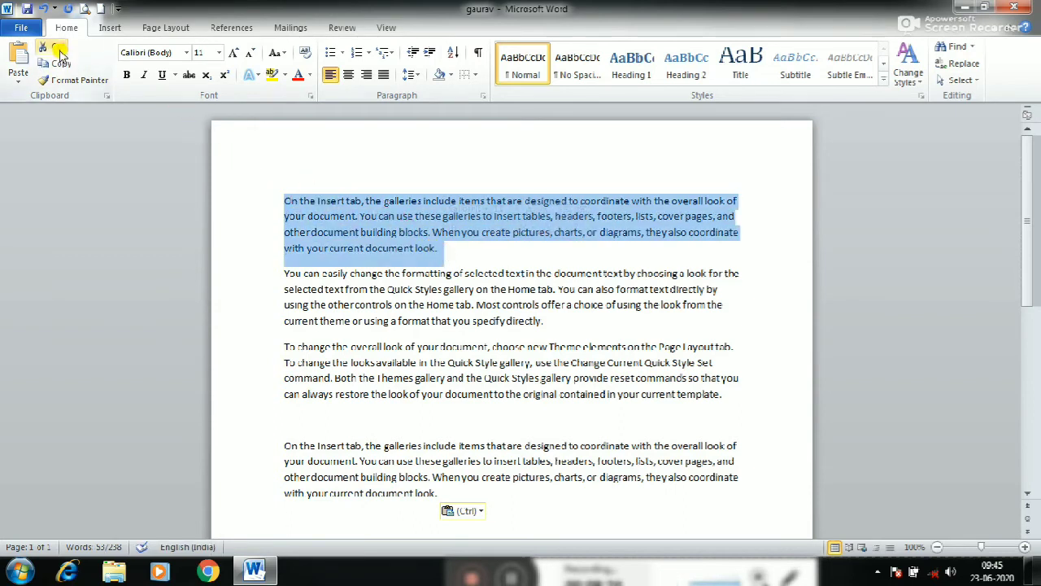
{"action": "left_click", "coordinate": [55, 49]}
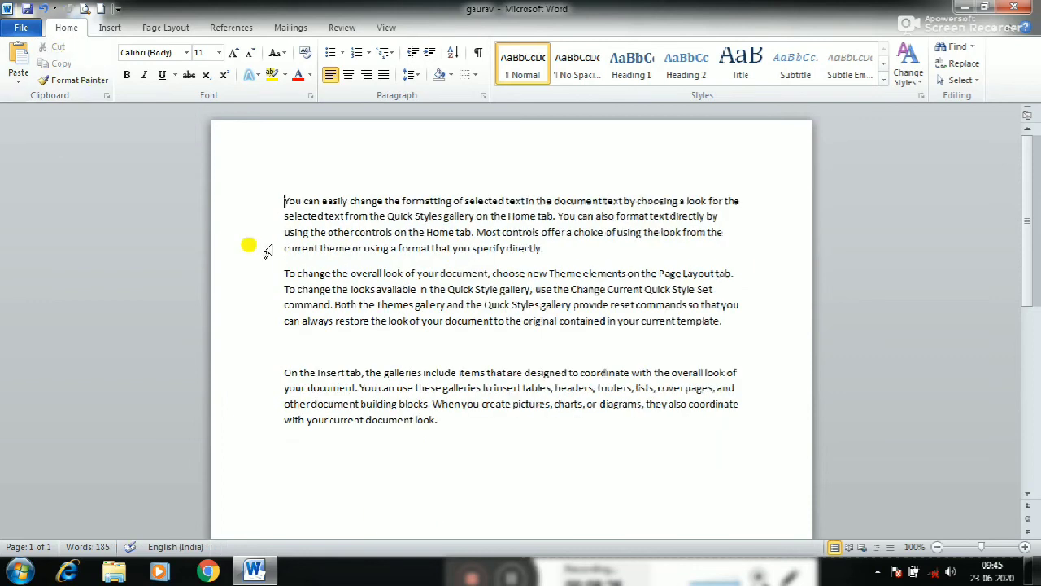
{"action": "left_click", "coordinate": [449, 421]}
{"action": "key", "text": "Return"}
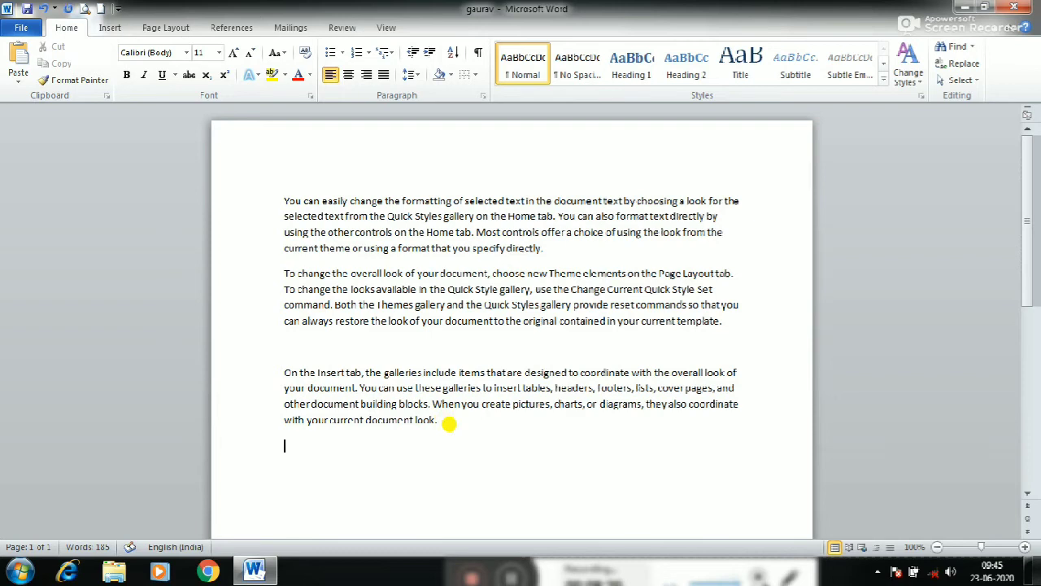
{"action": "left_click", "coordinate": [18, 66]}
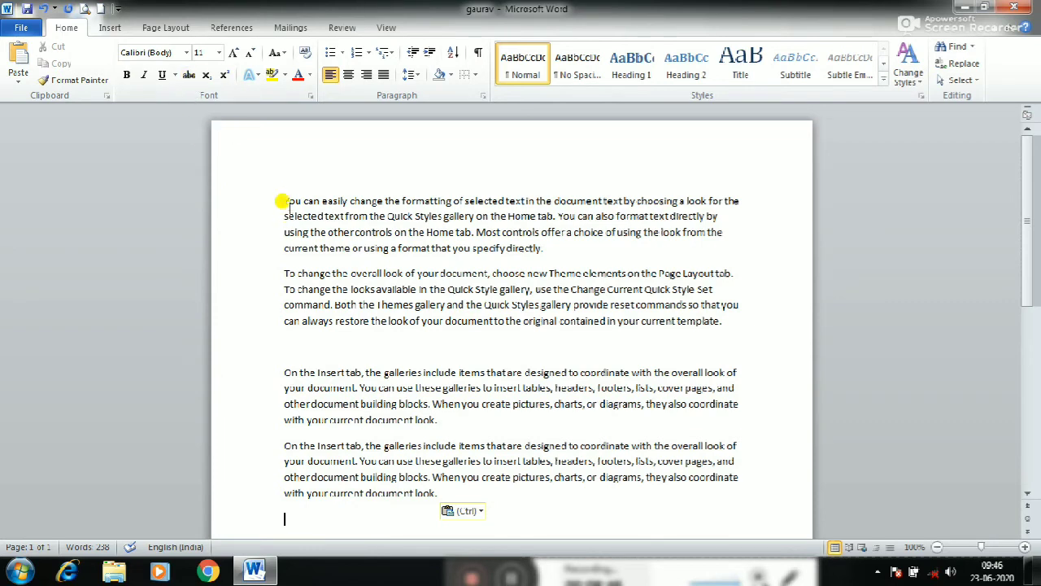
Select the paragraph beginning "You can easily change" and look through the available fonts without applying one
{"action": "left_click_drag", "start_coordinate": [284, 200], "coordinate": [547, 244]}
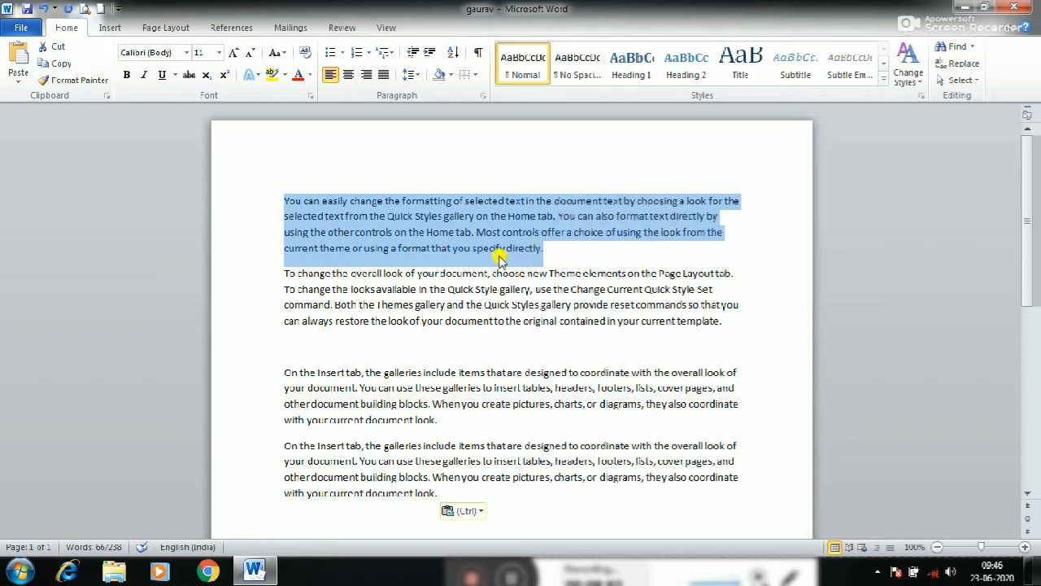
{"action": "left_click", "coordinate": [425, 230]}
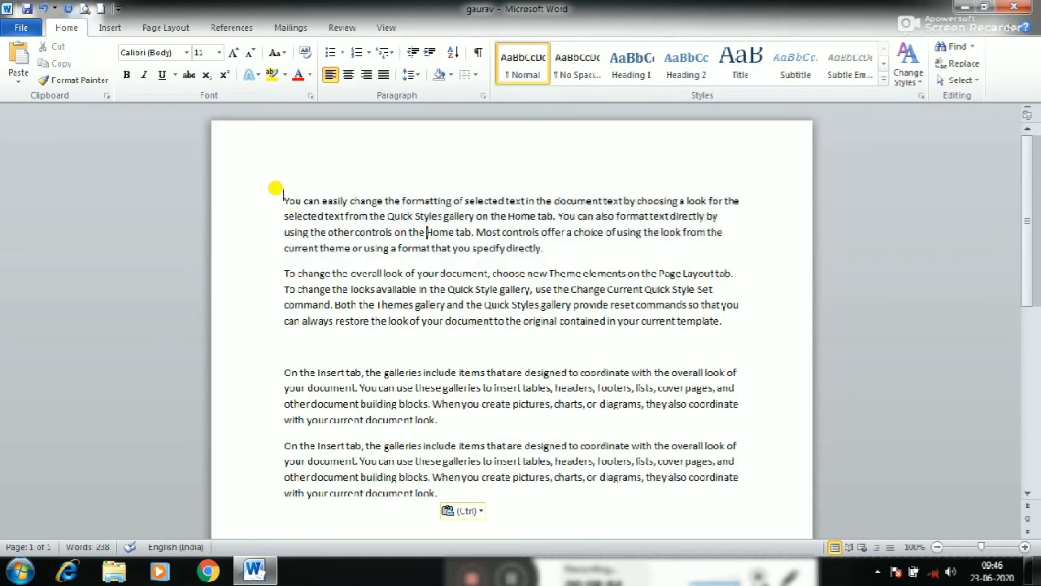
{"action": "left_click_drag", "start_coordinate": [293, 200], "coordinate": [543, 248]}
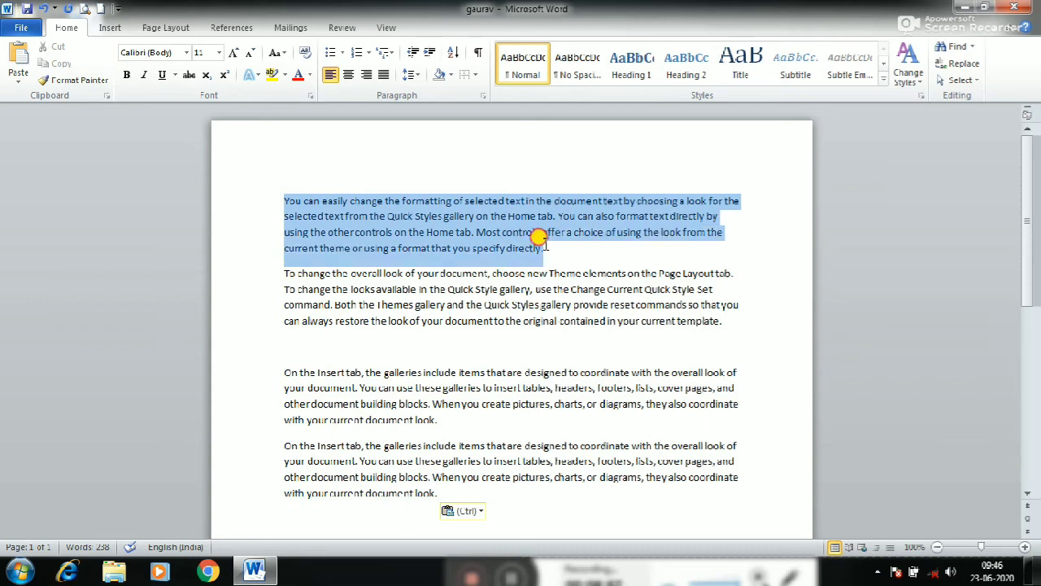
{"action": "left_click", "coordinate": [186, 53]}
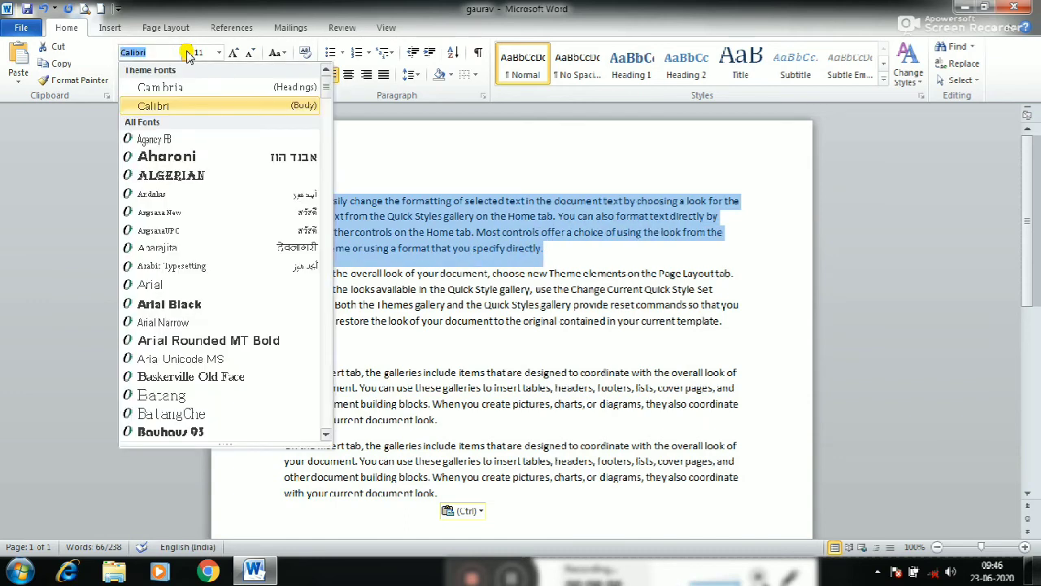
{"action": "left_click", "coordinate": [186, 53]}
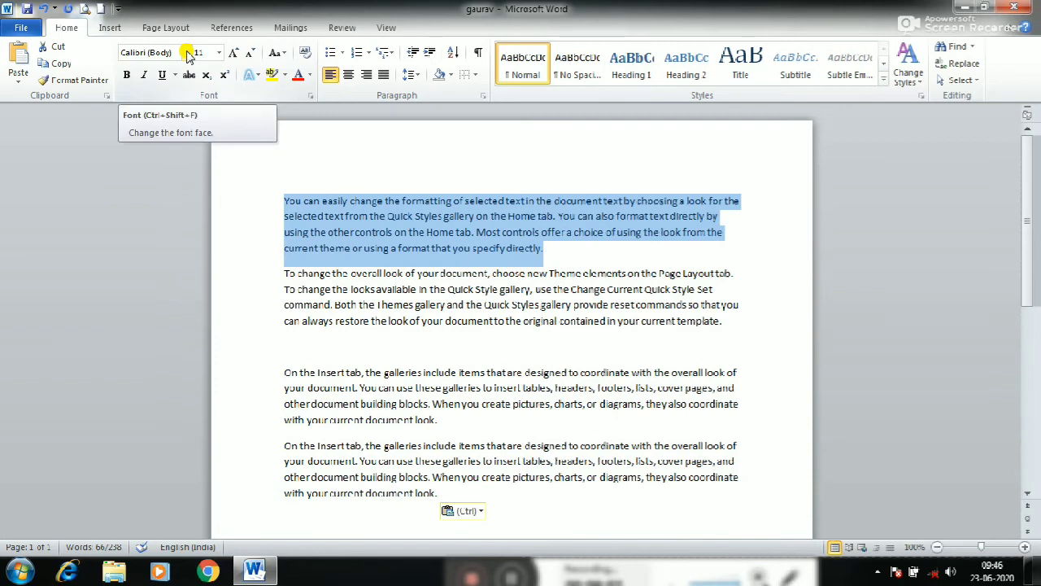
{"action": "left_click", "coordinate": [187, 53]}
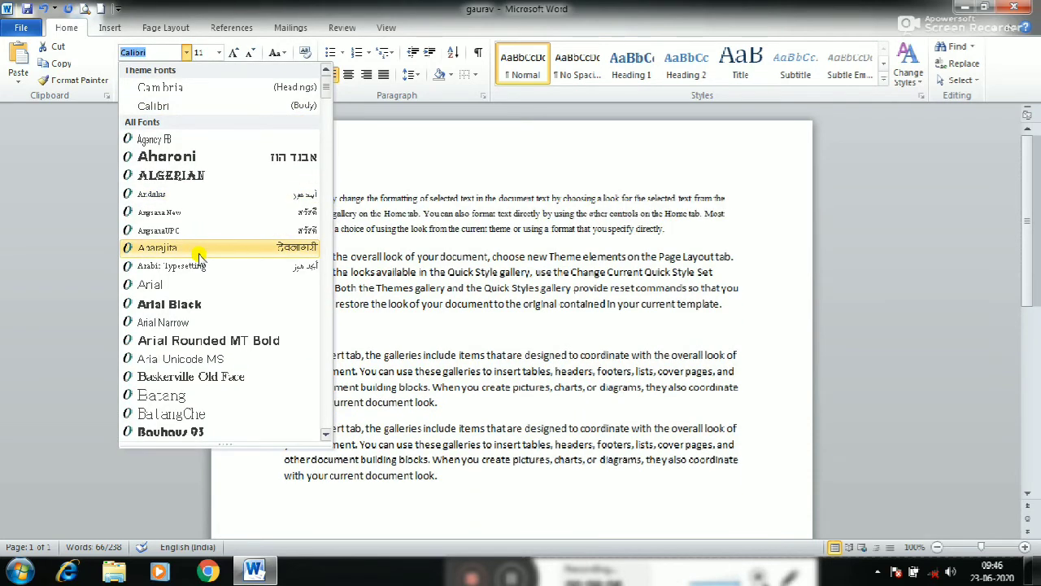
{"action": "left_click", "coordinate": [358, 234]}
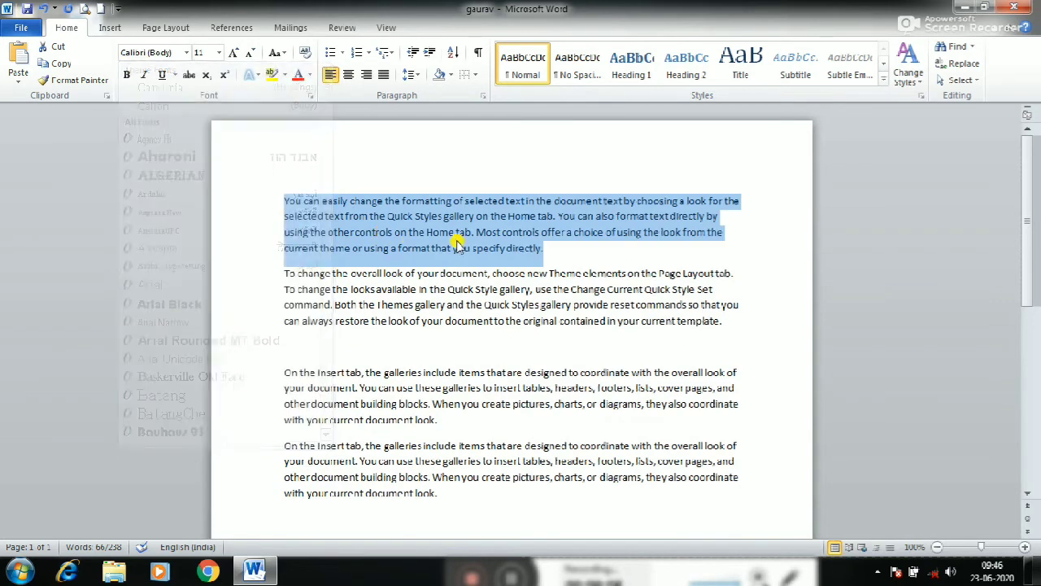
{"action": "left_click", "coordinate": [421, 228]}
{"action": "left_click_drag", "start_coordinate": [271, 195], "coordinate": [532, 237]}
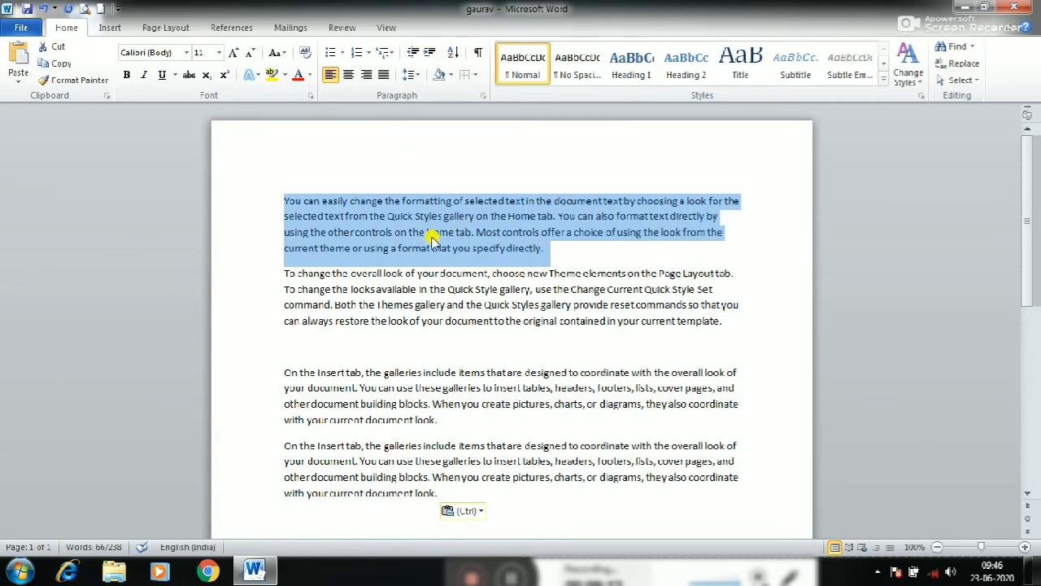
{"action": "left_click", "coordinate": [187, 52]}
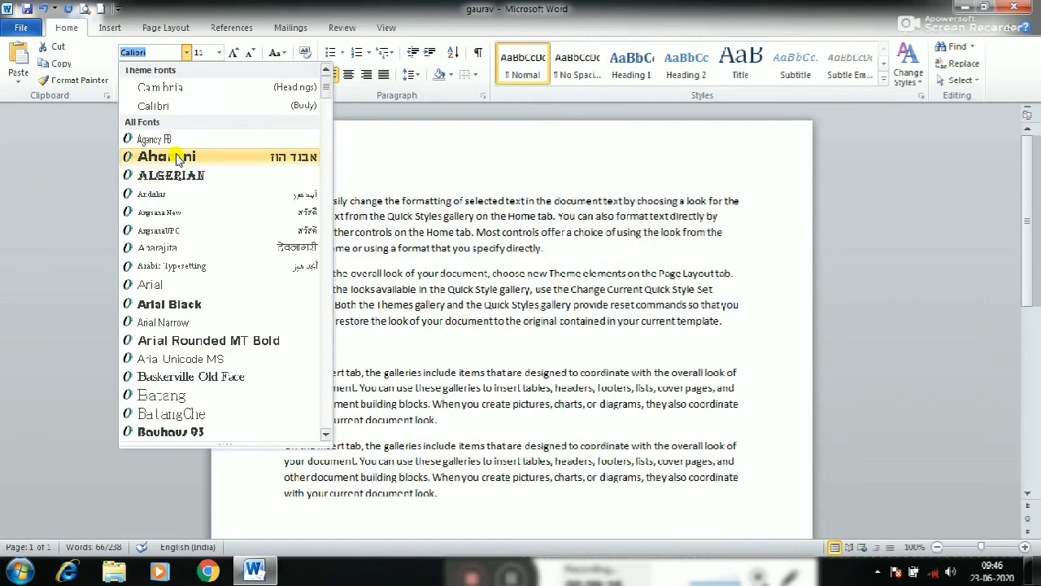
{"action": "key", "text": "Escape"}
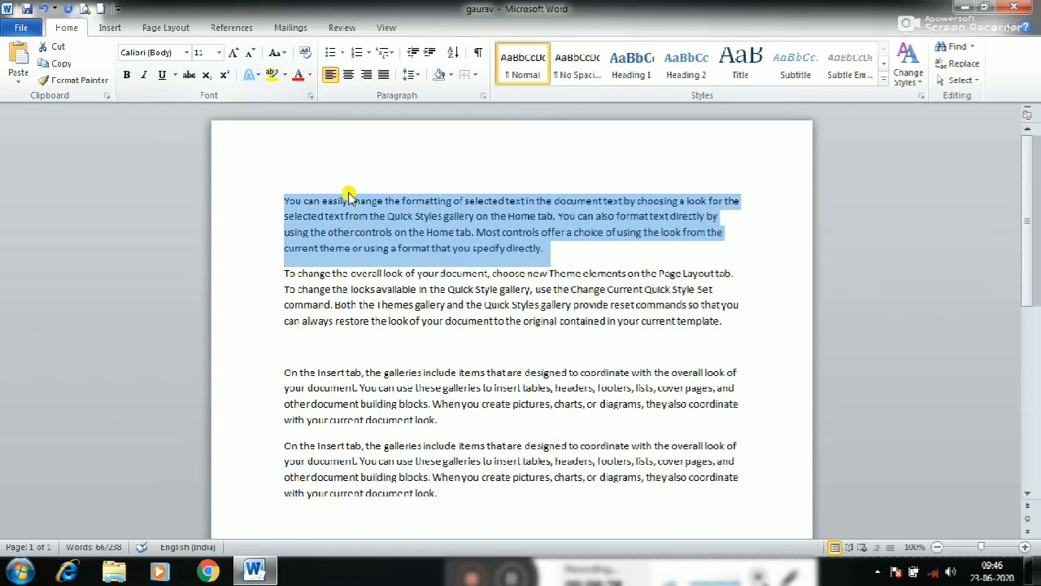
Set the selected paragraph's font size to 14, grow it to 16, and shrink it to 12
{"action": "left_click", "coordinate": [218, 52]}
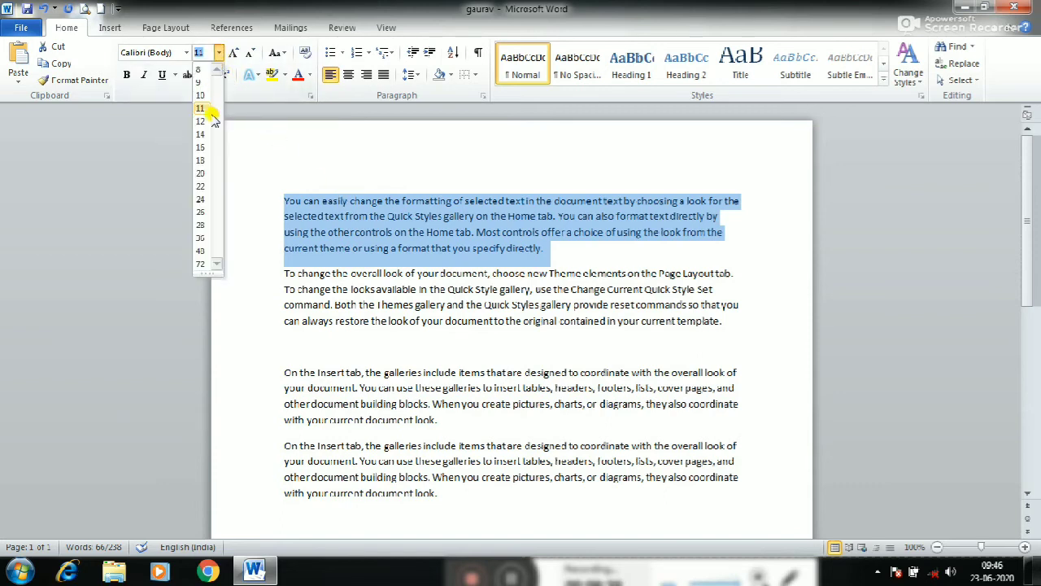
{"action": "left_click", "coordinate": [206, 135]}
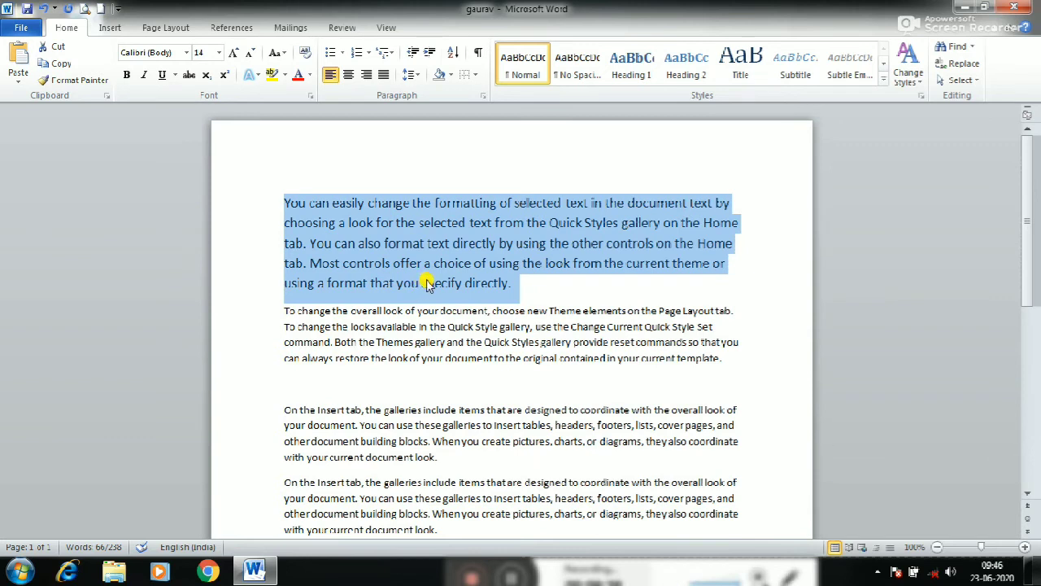
{"action": "left_click", "coordinate": [241, 56]}
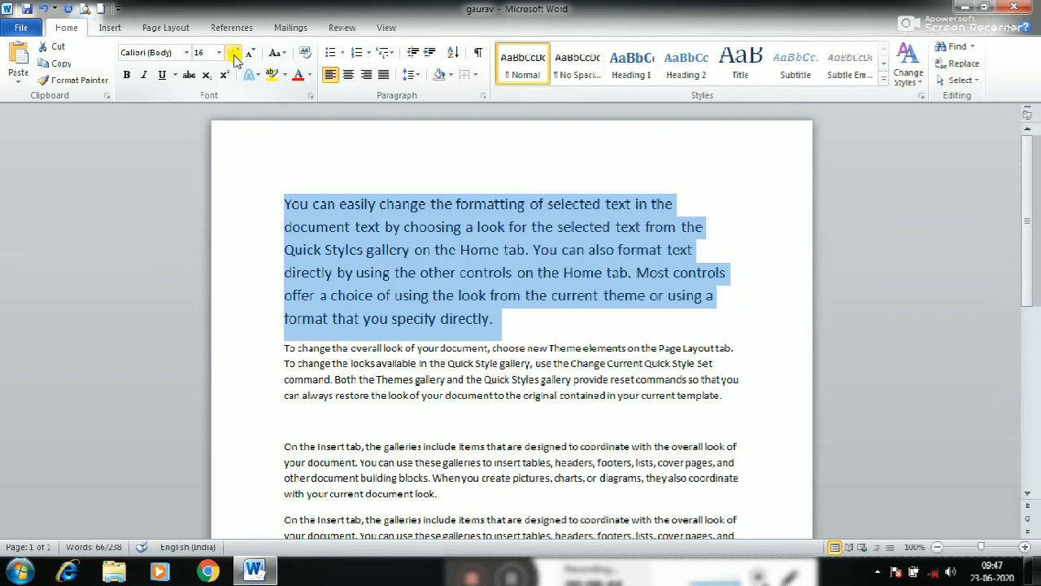
{"action": "left_click", "coordinate": [248, 57]}
{"action": "left_click", "coordinate": [248, 57]}
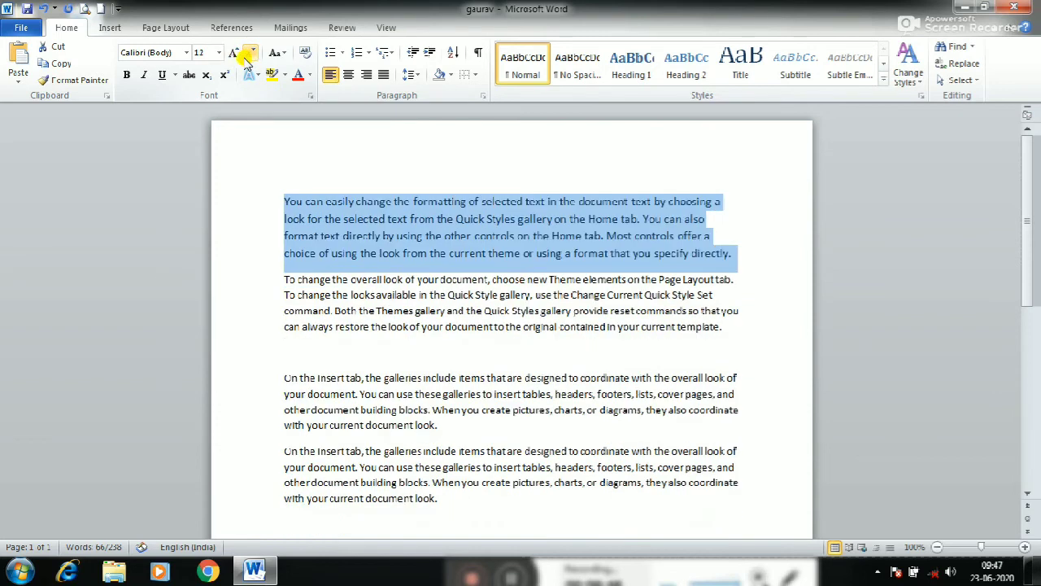
{"action": "left_click", "coordinate": [330, 297]}
Make the paragraph beginning "You can easily change" bold
{"action": "scroll", "coordinate": [330, 297], "scroll_direction": "down", "scroll_amount": 1}
{"action": "left_click", "coordinate": [341, 341]}
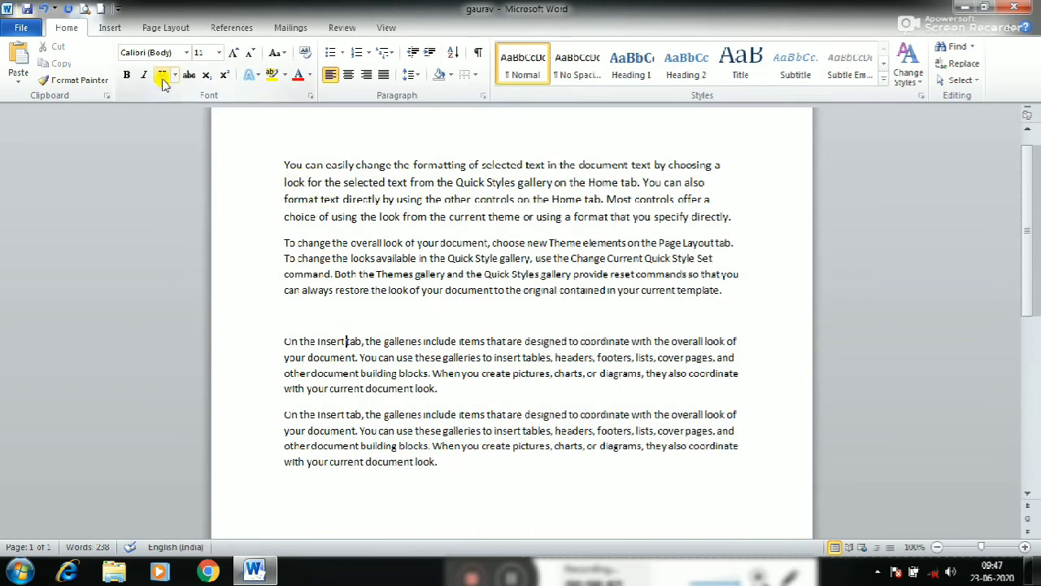
{"action": "left_click", "coordinate": [280, 159]}
{"action": "left_click_drag", "start_coordinate": [280, 156], "coordinate": [711, 214]}
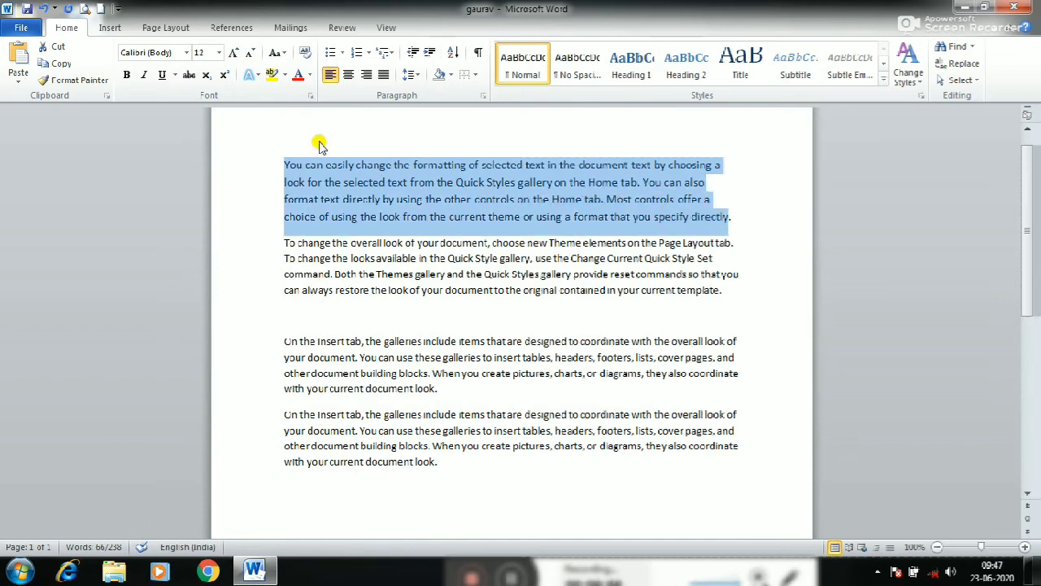
{"action": "left_click", "coordinate": [127, 76]}
Insert a new line above the bold paragraph and enter a person's first name as a heading
{"action": "left_click", "coordinate": [285, 166]}
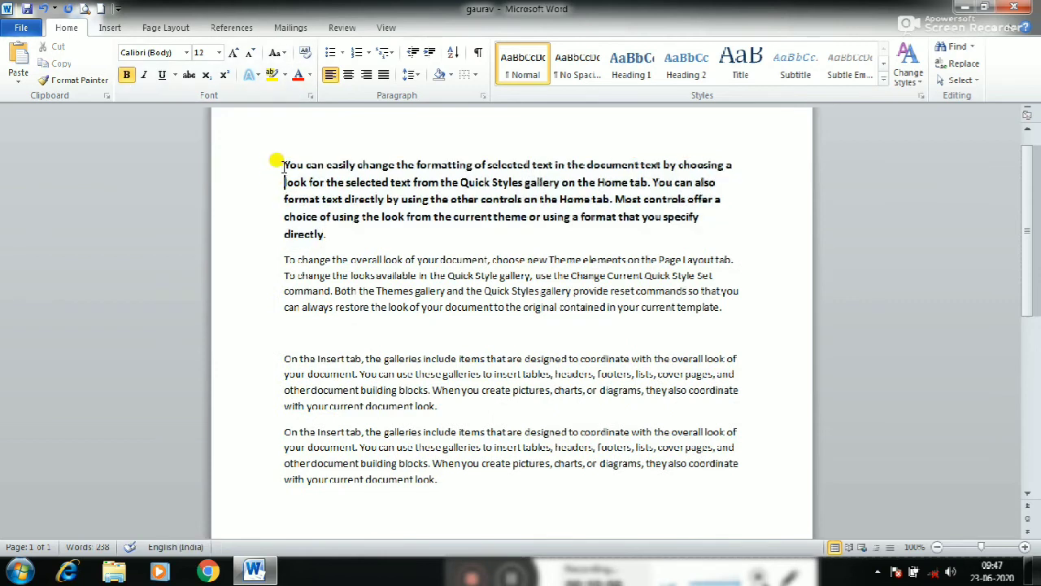
{"action": "key", "text": "Return"}
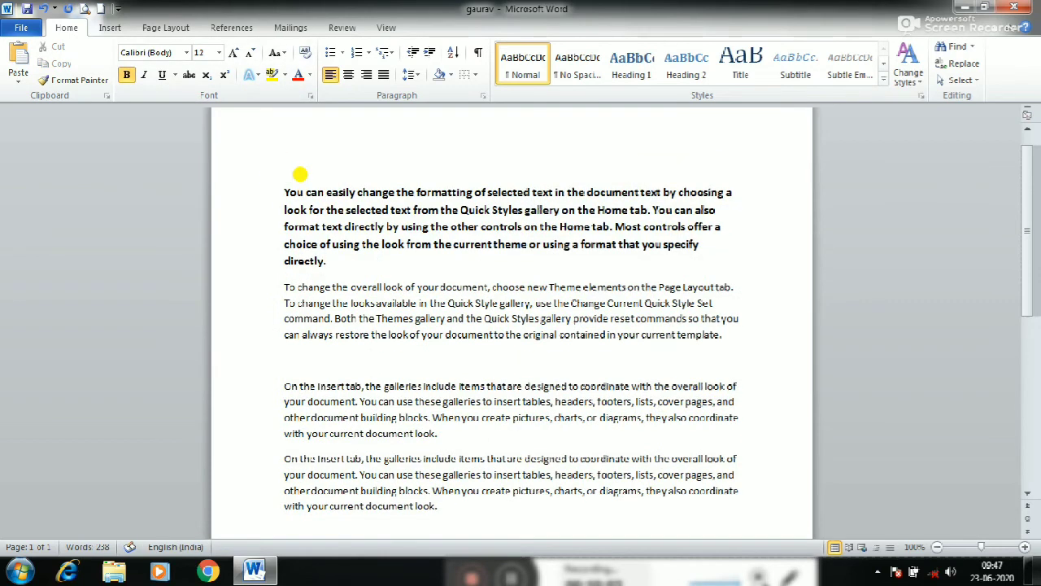
{"action": "type", "text": "Gaurav"}
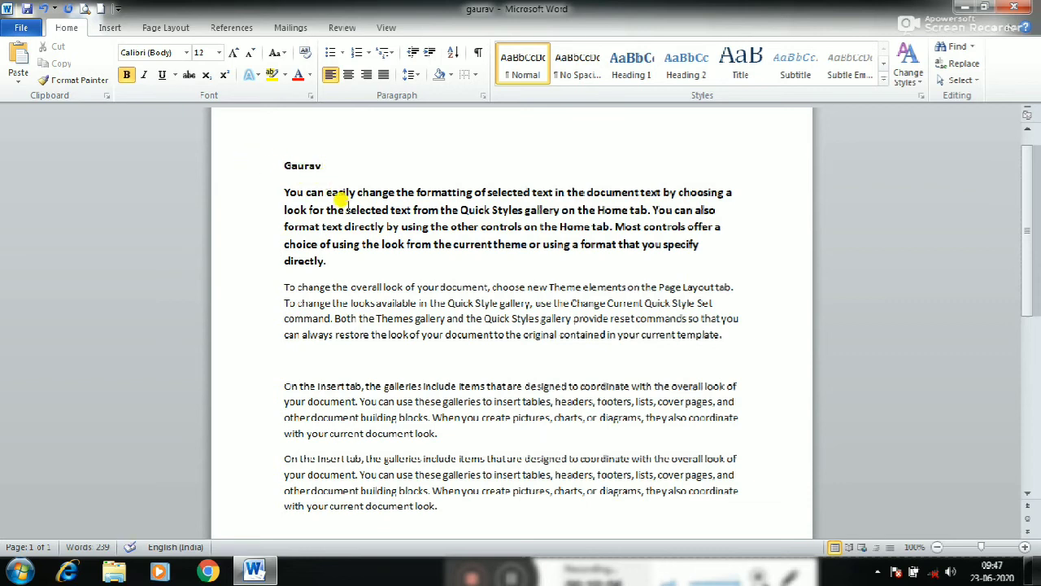
Format the name heading above the first paragraph as bold, italic and underlined
{"action": "left_click_drag", "start_coordinate": [320, 171], "coordinate": [277, 168]}
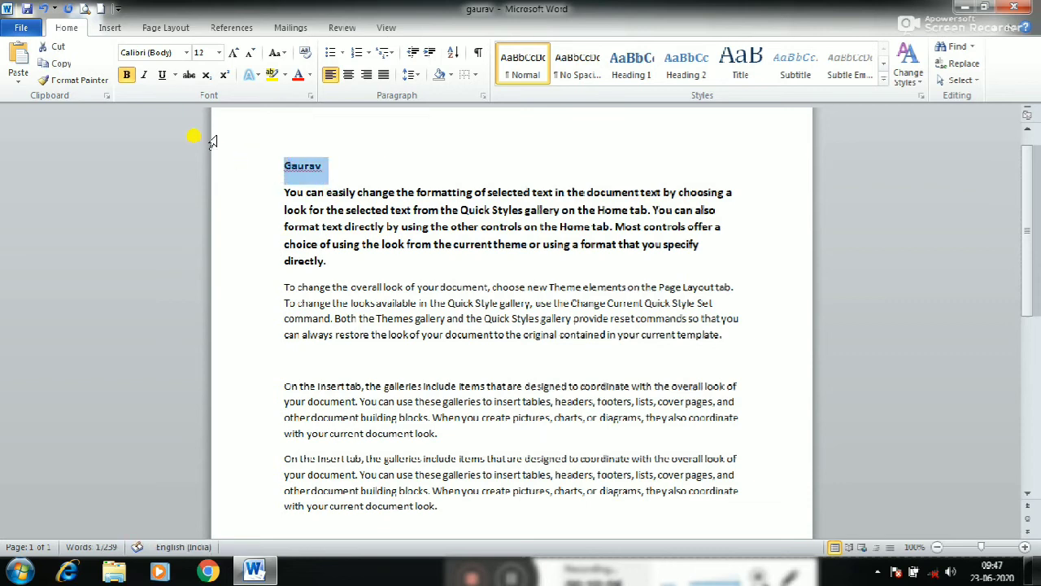
{"action": "left_click", "coordinate": [127, 76]}
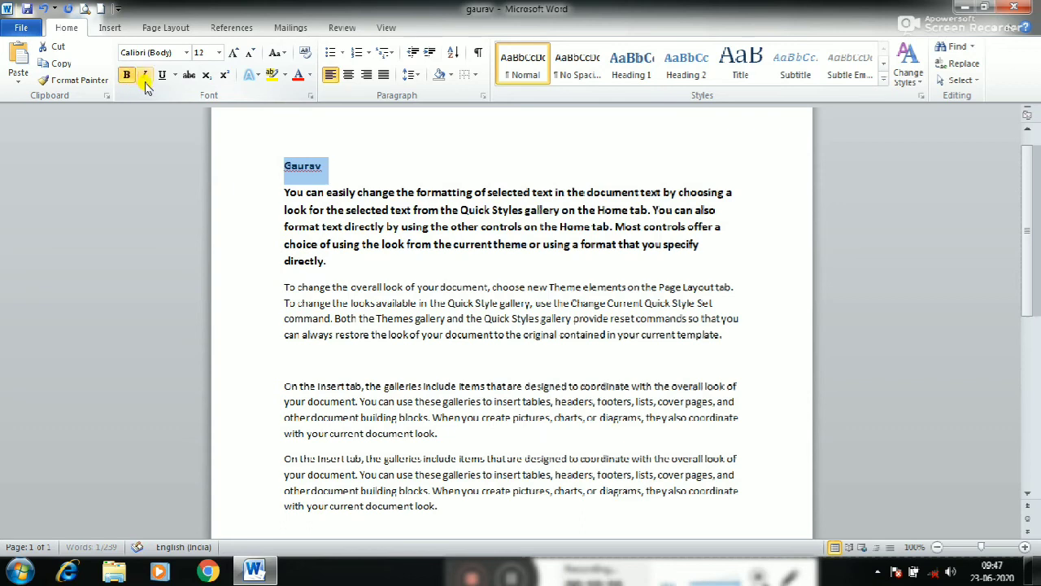
{"action": "left_click", "coordinate": [144, 76]}
{"action": "left_click", "coordinate": [162, 76]}
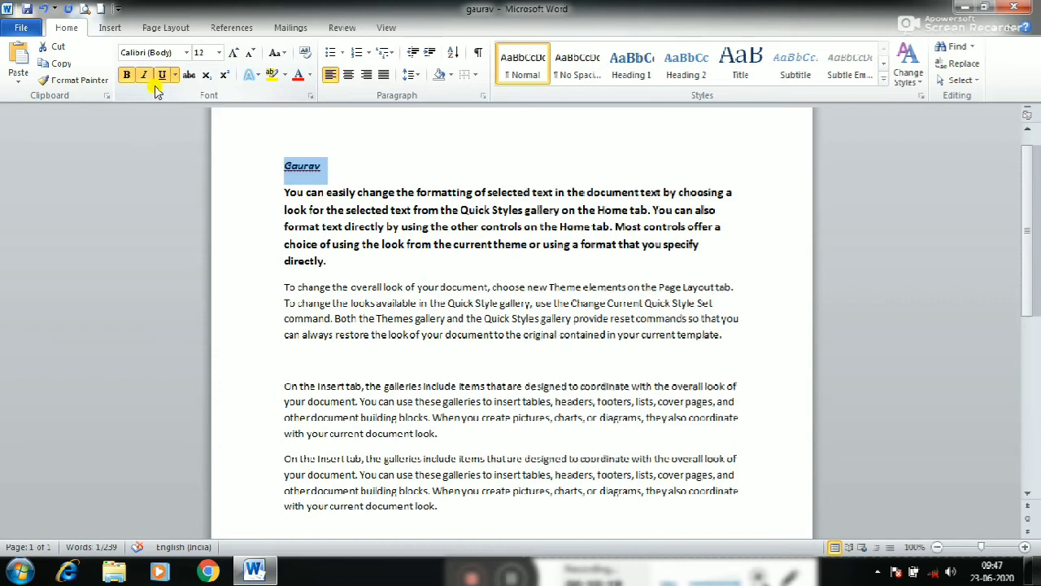
Set the name heading's font size to 20 and remove its italic formatting
{"action": "left_click", "coordinate": [218, 52]}
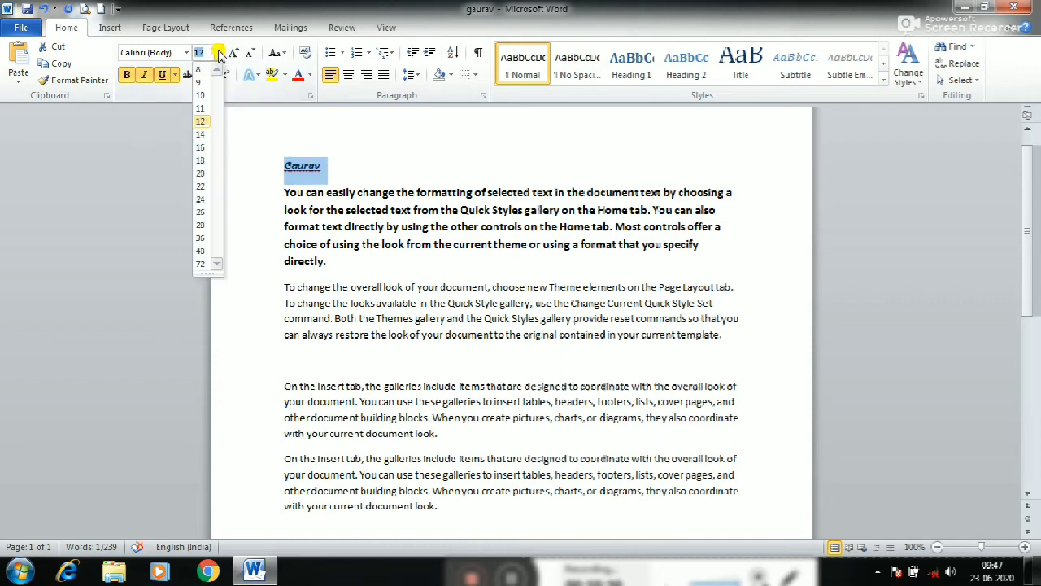
{"action": "left_click", "coordinate": [203, 173]}
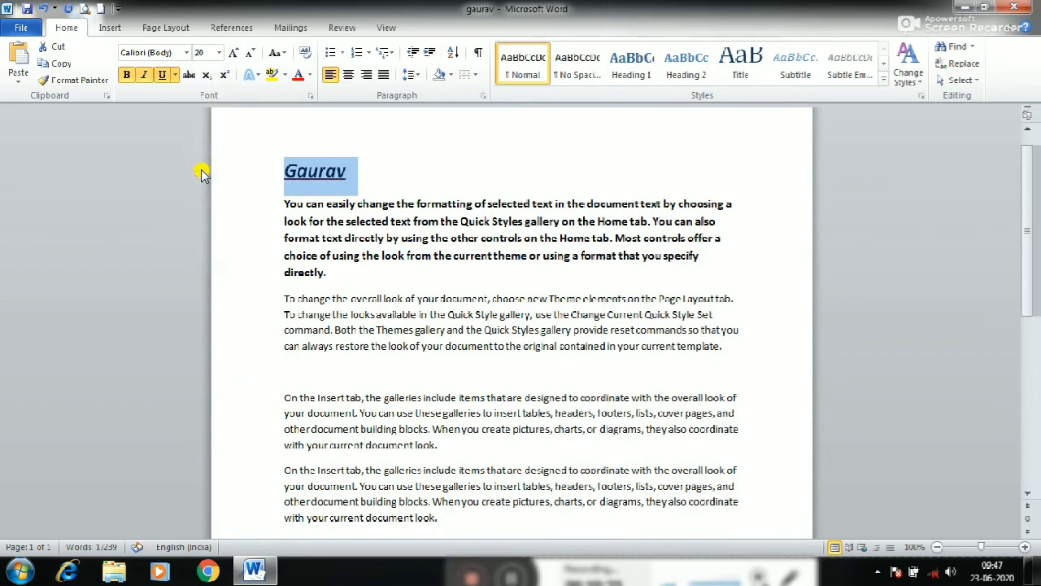
{"action": "left_click", "coordinate": [346, 174]}
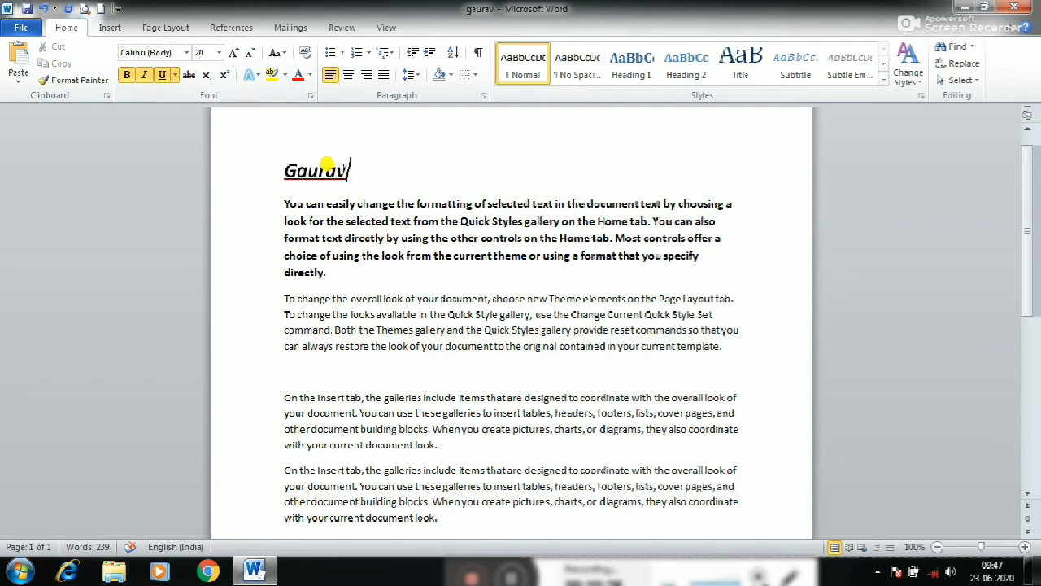
{"action": "left_click_drag", "start_coordinate": [348, 170], "coordinate": [270, 167]}
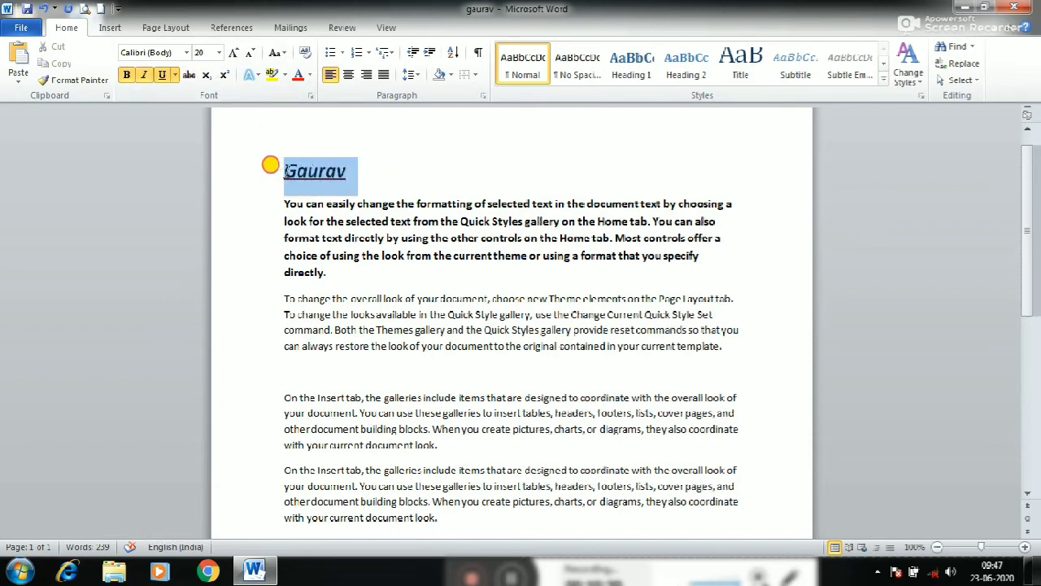
{"action": "left_click", "coordinate": [144, 75]}
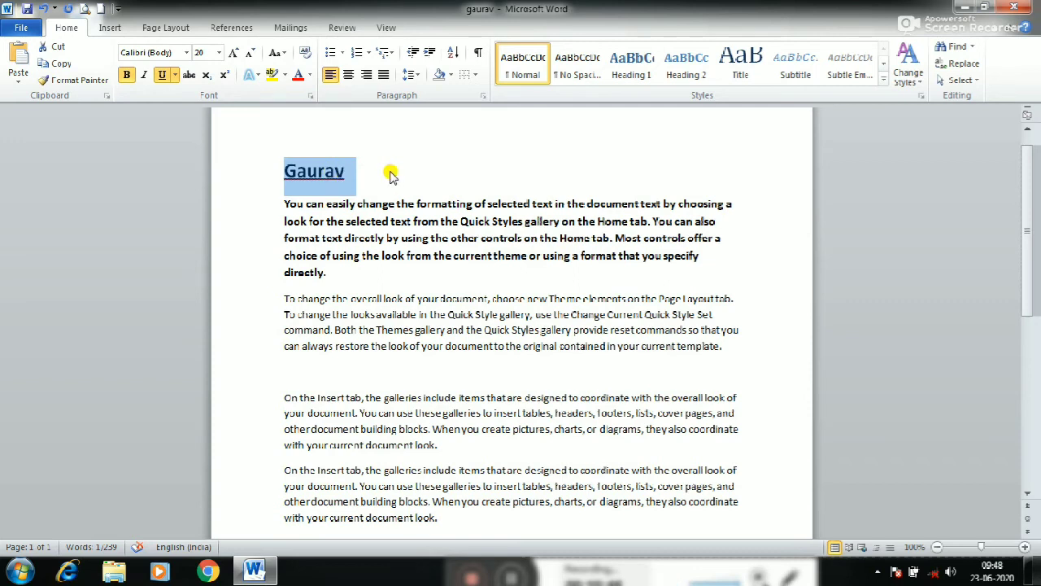
Centre the name heading, align it right, and return it to left alignment
{"action": "left_click", "coordinate": [348, 75]}
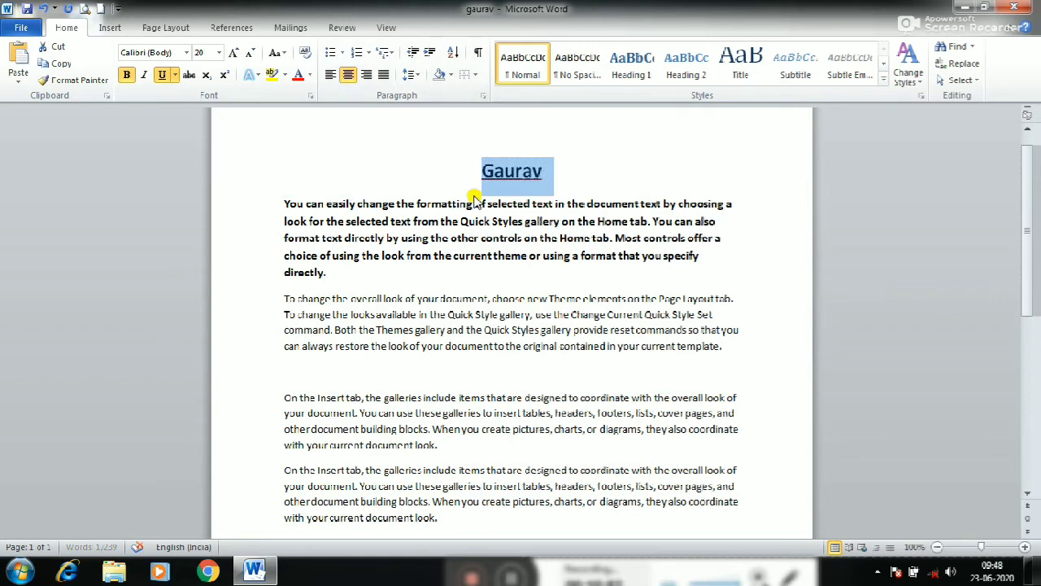
{"action": "left_click", "coordinate": [366, 75]}
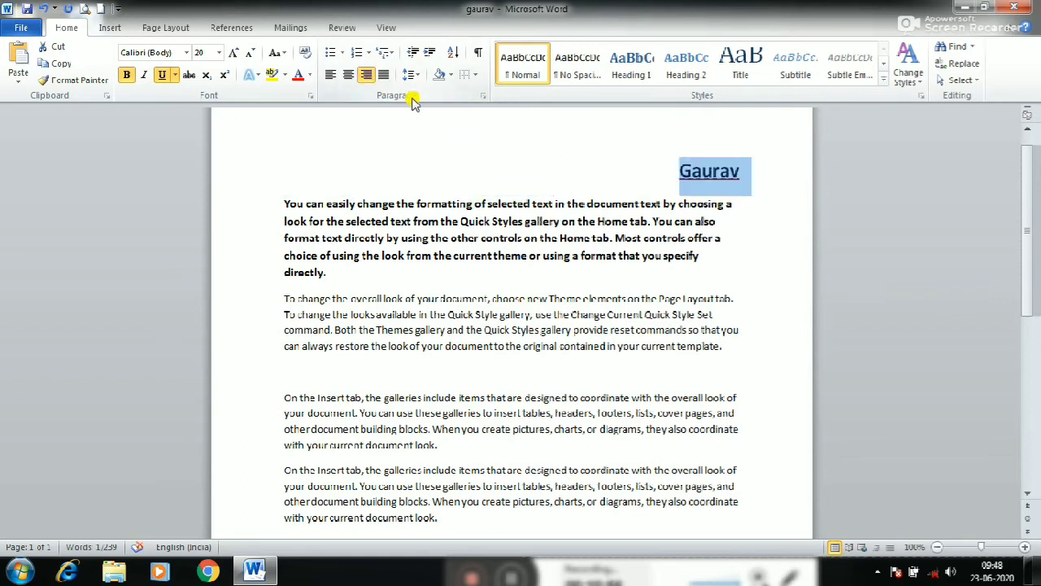
{"action": "left_click", "coordinate": [331, 74]}
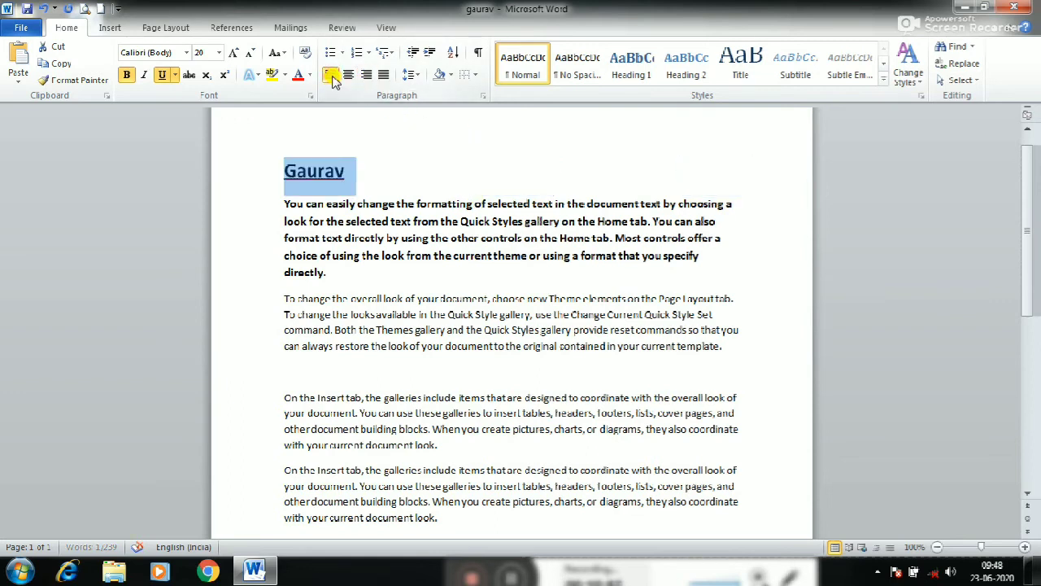
Justify the bold paragraph beginning "You can easily change"
{"action": "left_click", "coordinate": [382, 204]}
{"action": "left_click_drag", "start_coordinate": [281, 202], "coordinate": [334, 270]}
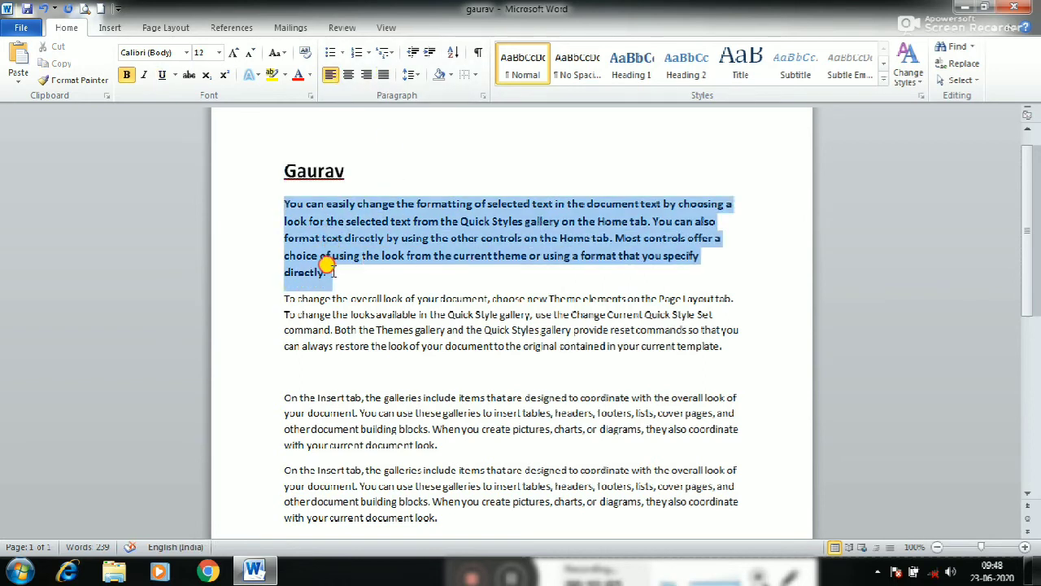
{"action": "left_click", "coordinate": [383, 74]}
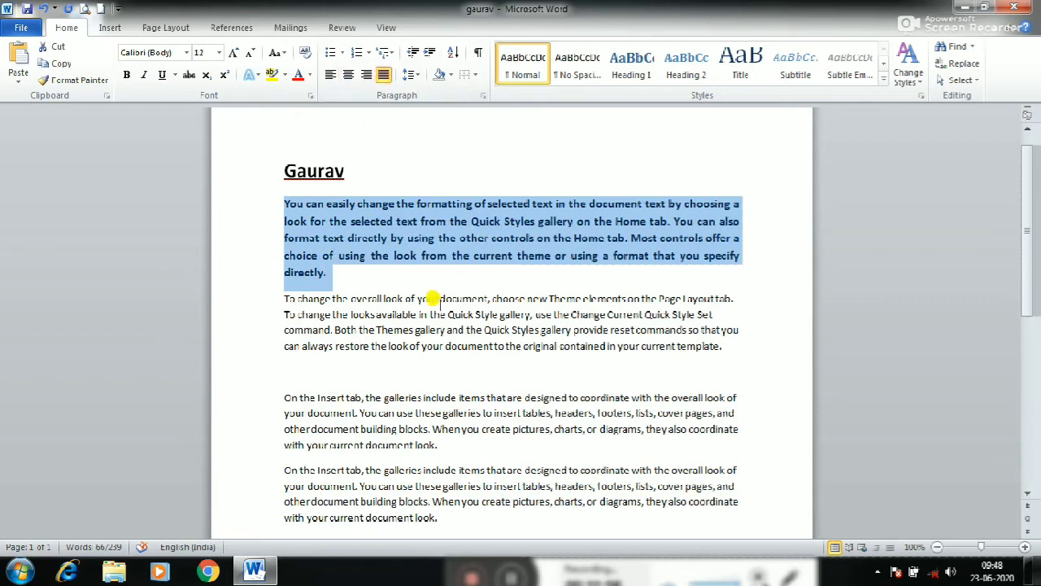
{"action": "left_click", "coordinate": [419, 75]}
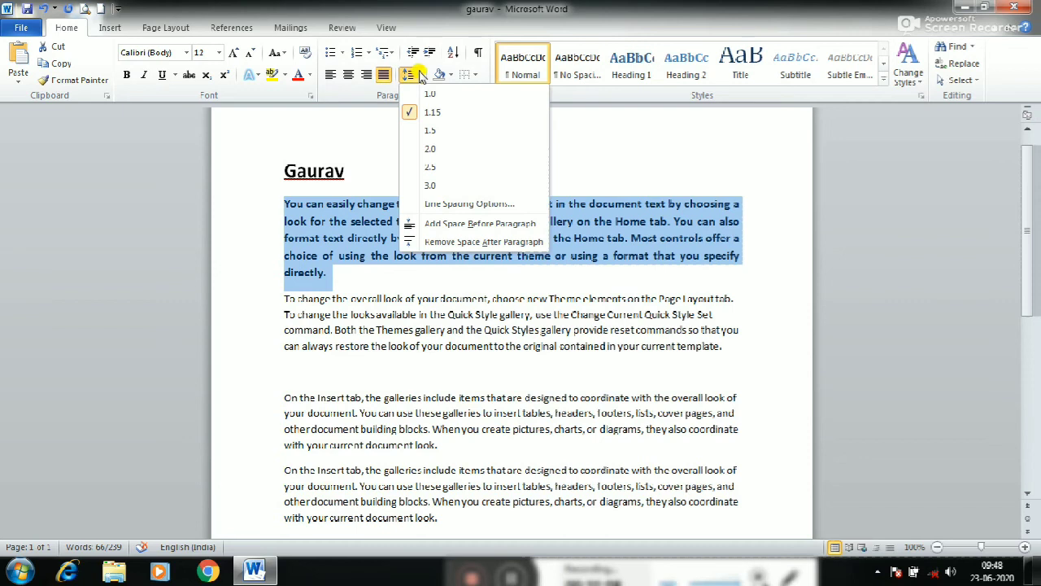
{"action": "left_click", "coordinate": [362, 247]}
{"action": "left_click", "coordinate": [350, 286]}
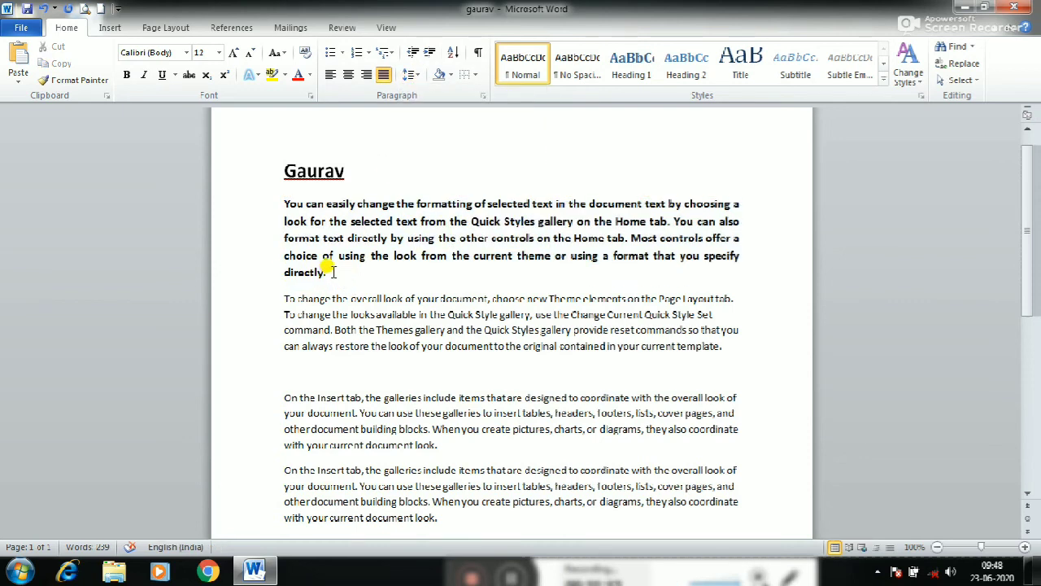
Set the line spacing of the "You can easily change" paragraph to 2.5, and reduce it to 1.5
{"action": "left_click_drag", "start_coordinate": [329, 272], "coordinate": [274, 203]}
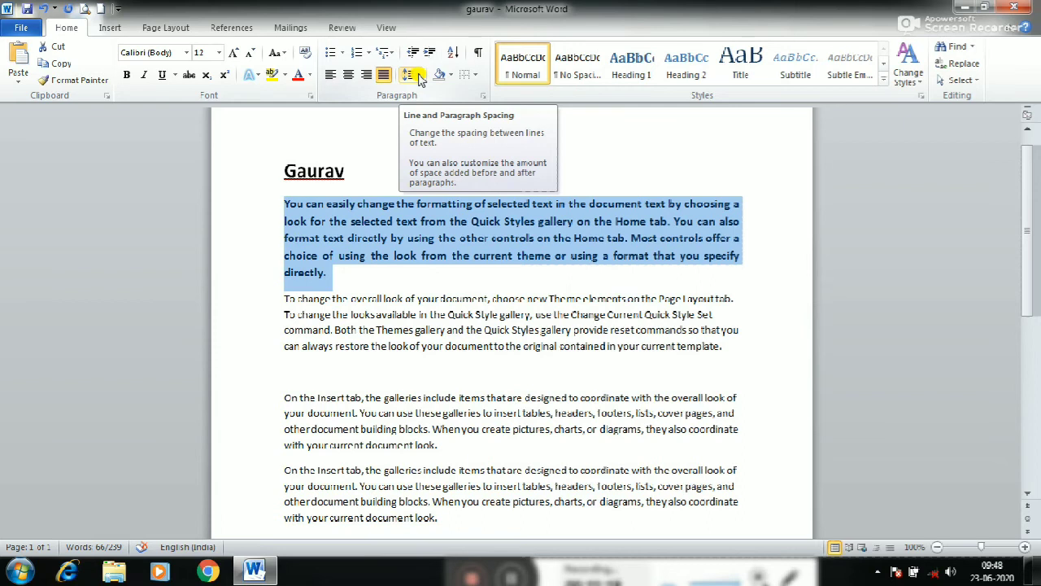
{"action": "left_click", "coordinate": [419, 77]}
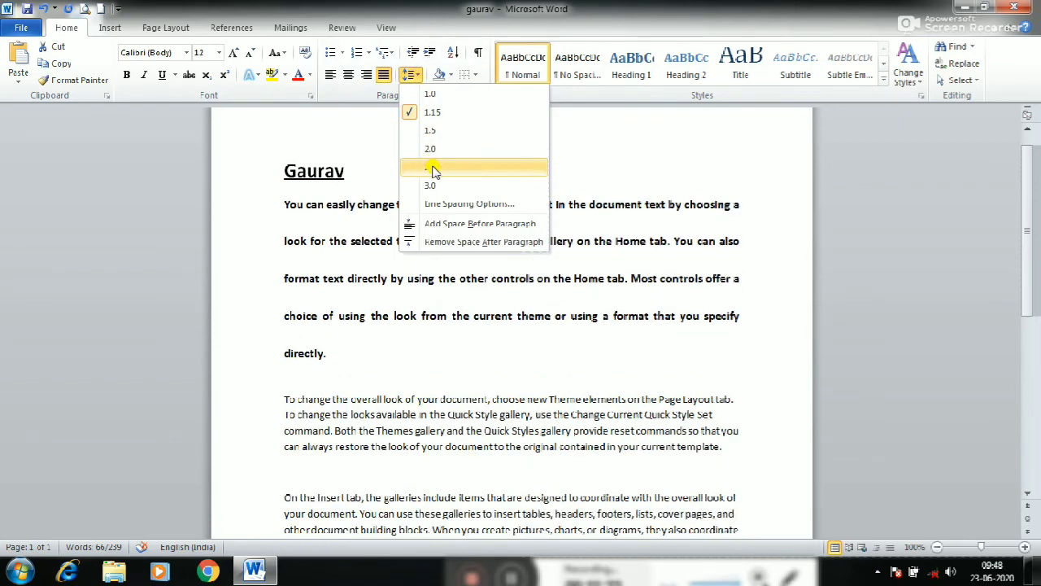
{"action": "left_click", "coordinate": [432, 168]}
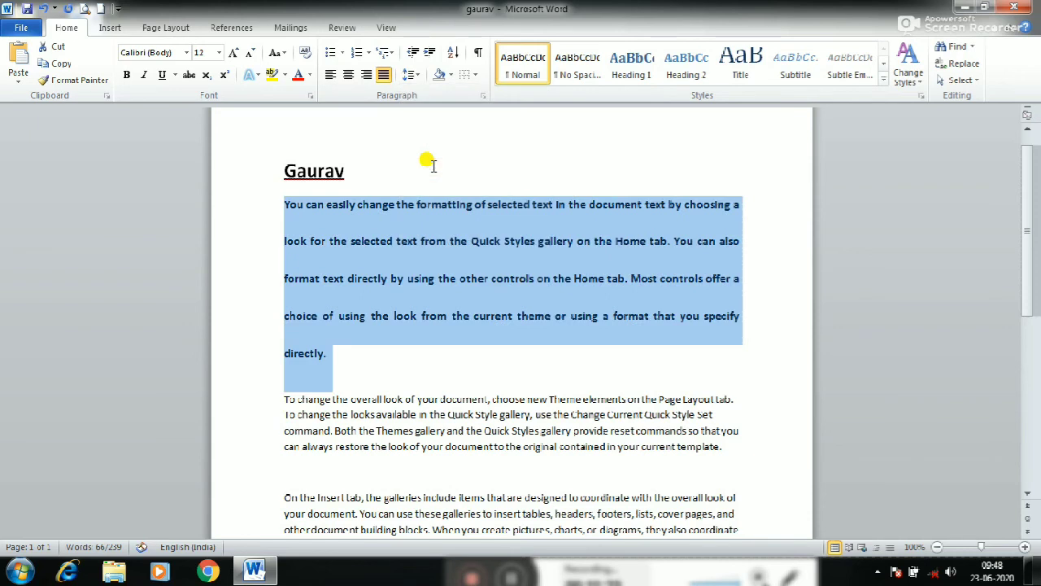
{"action": "left_click", "coordinate": [419, 76]}
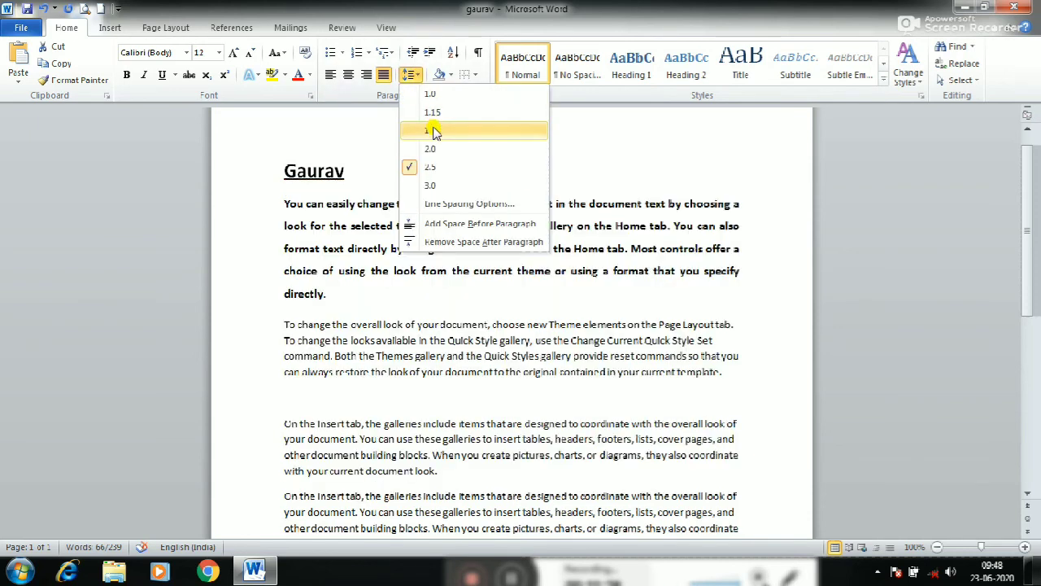
{"action": "left_click", "coordinate": [431, 131]}
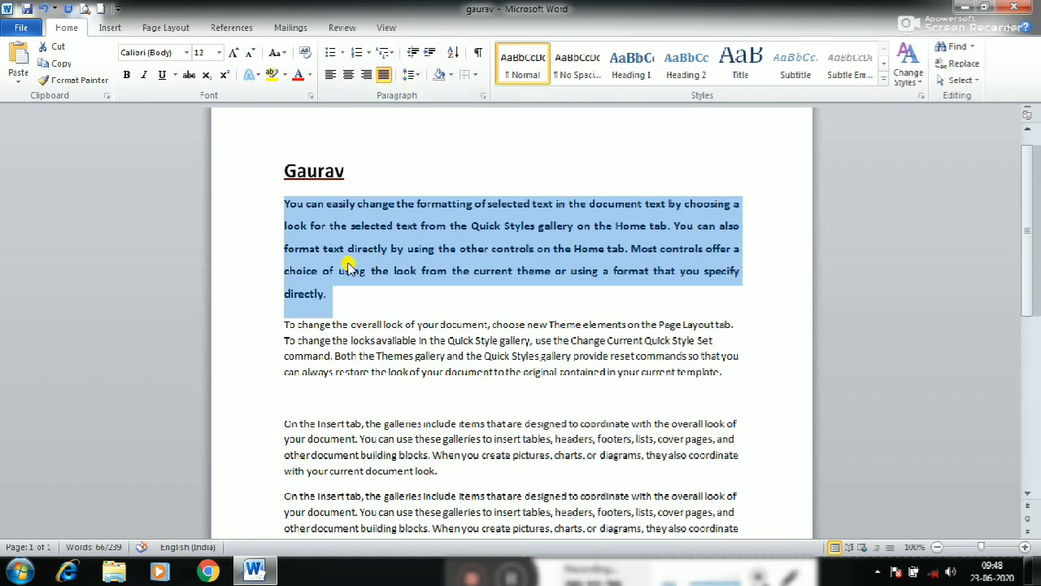
Change the font colour of the "You can easily change" paragraph to standard red
{"action": "left_click", "coordinate": [308, 76]}
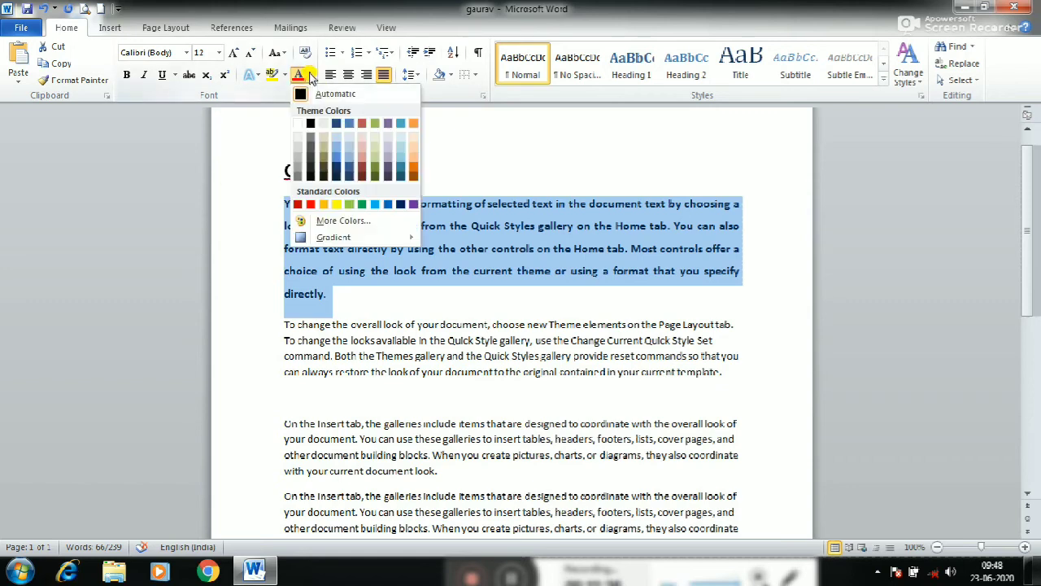
{"action": "left_click", "coordinate": [309, 204]}
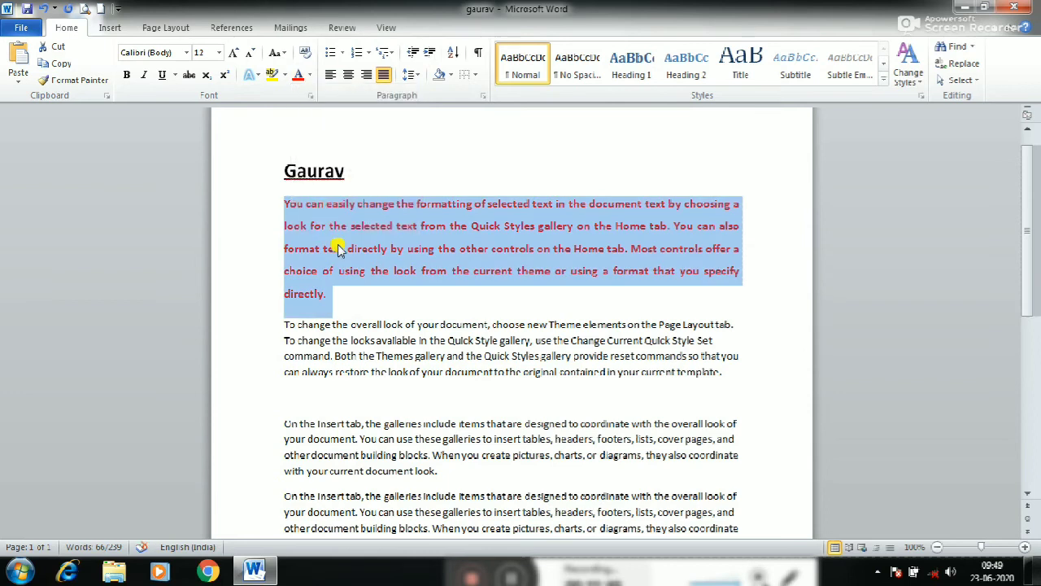
{"action": "left_click", "coordinate": [334, 271]}
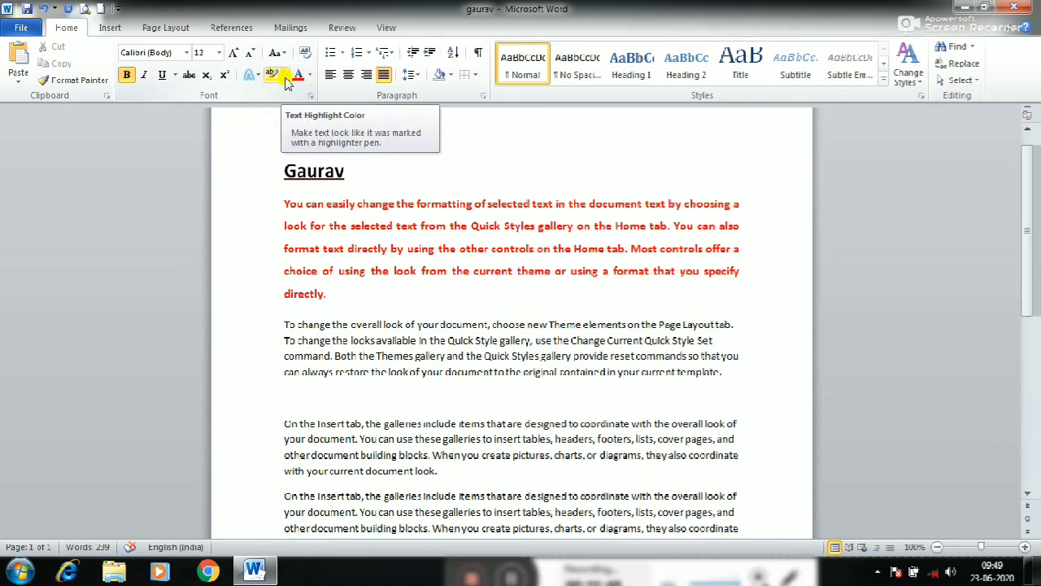
Highlight "You can easily change the formatting of selected text" in yellow
{"action": "left_click_drag", "start_coordinate": [284, 203], "coordinate": [556, 206]}
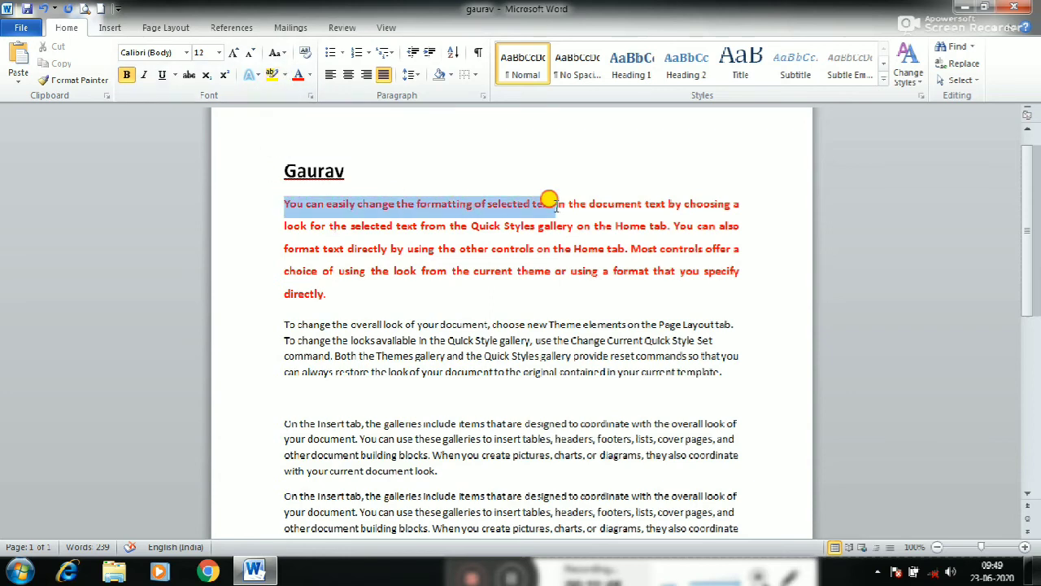
{"action": "left_click", "coordinate": [285, 74]}
{"action": "left_click", "coordinate": [276, 97]}
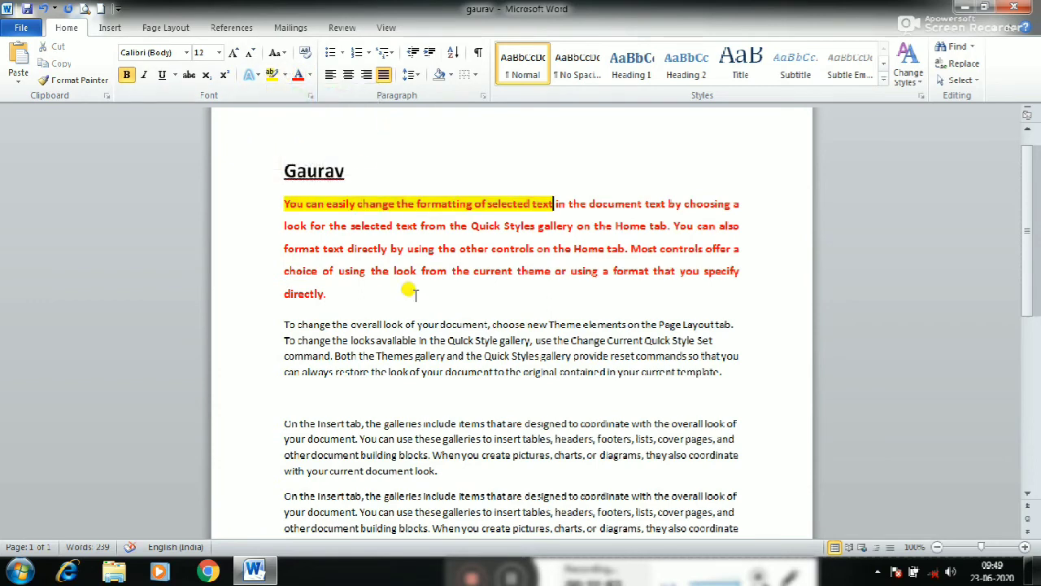
{"action": "left_click", "coordinate": [402, 272]}
{"action": "scroll", "coordinate": [325, 216], "scroll_direction": "down", "scroll_amount": 1}
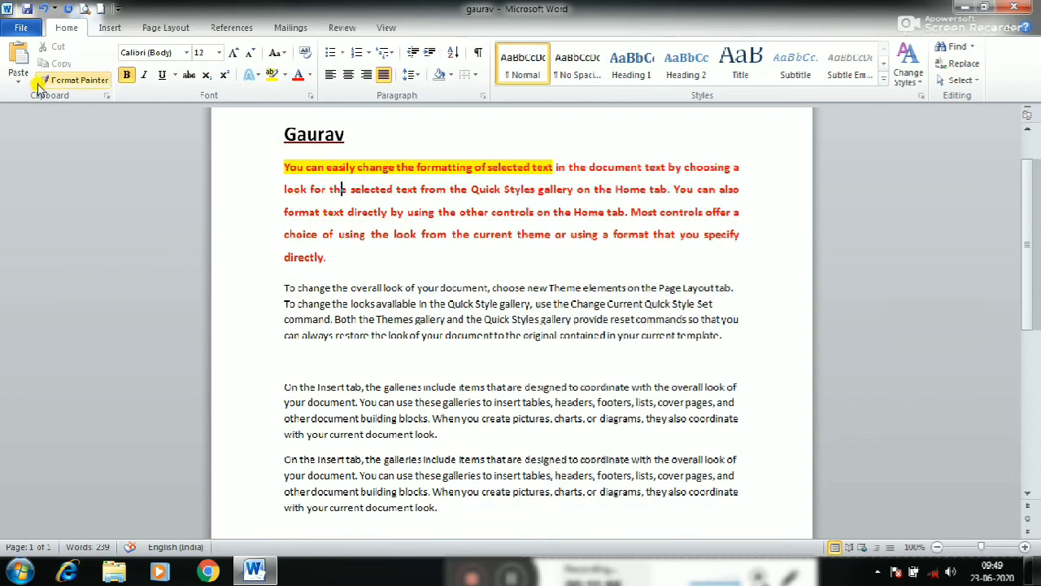
{"action": "left_click", "coordinate": [77, 80]}
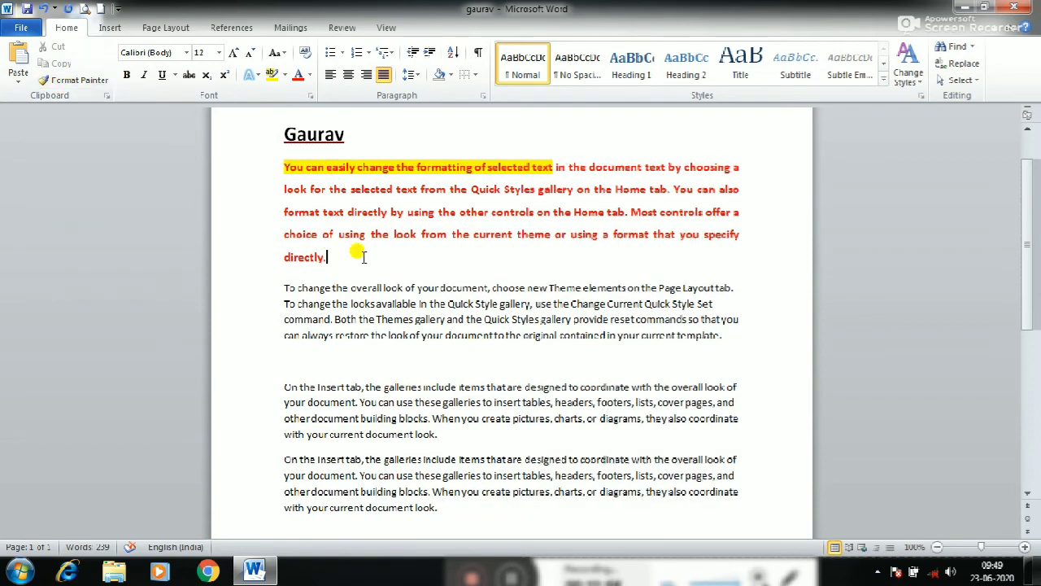
{"action": "scroll", "coordinate": [341, 254], "scroll_direction": "down", "scroll_amount": 1}
{"action": "left_click", "coordinate": [328, 252]}
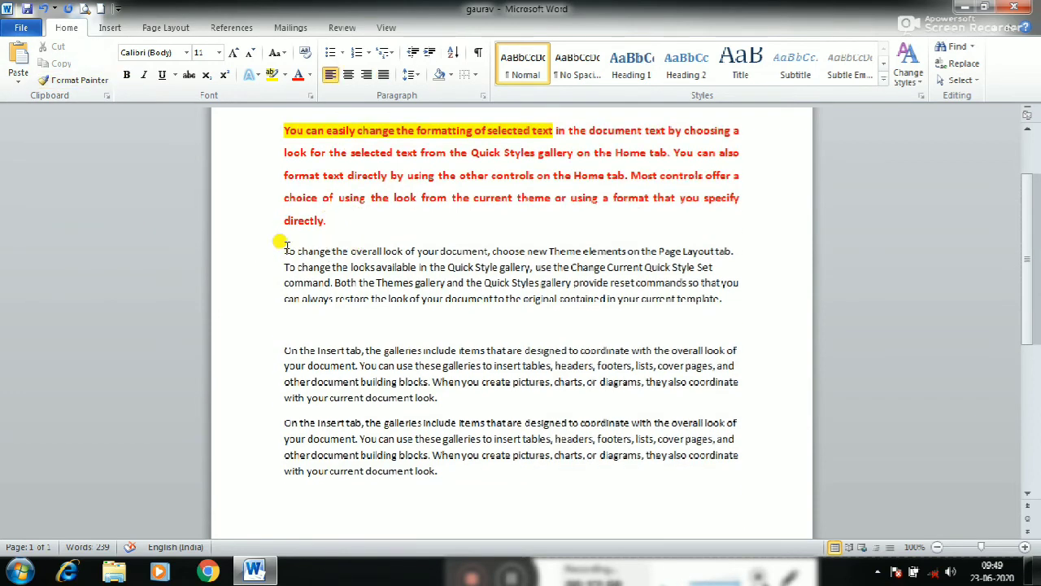
Format "To change the overall look of your document, choose new Theme elements on the" as bold, underlined and red with yellow highlighting
{"action": "left_click_drag", "start_coordinate": [275, 244], "coordinate": [649, 244]}
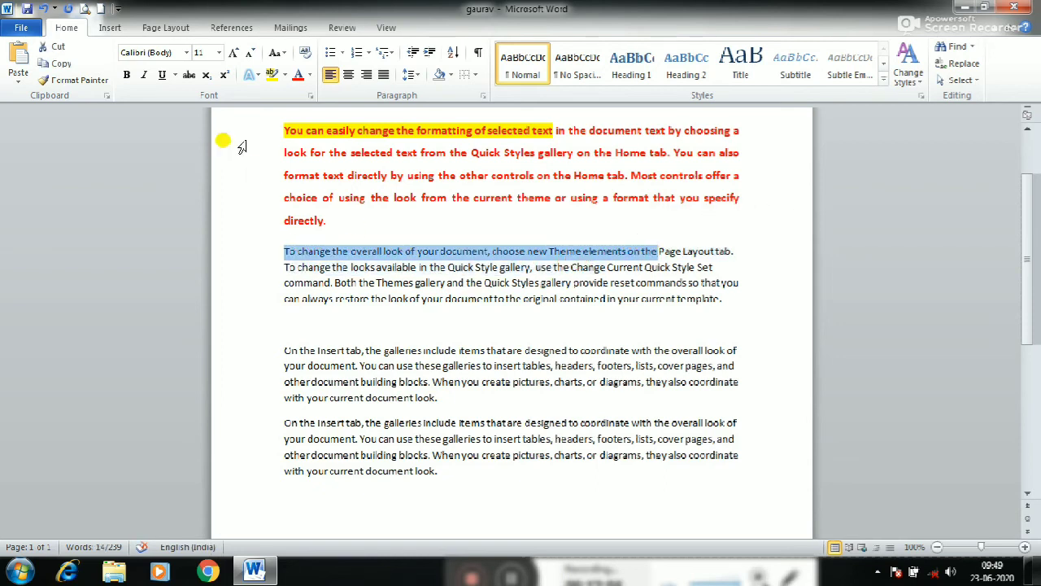
{"action": "left_click", "coordinate": [128, 75]}
{"action": "left_click", "coordinate": [162, 75]}
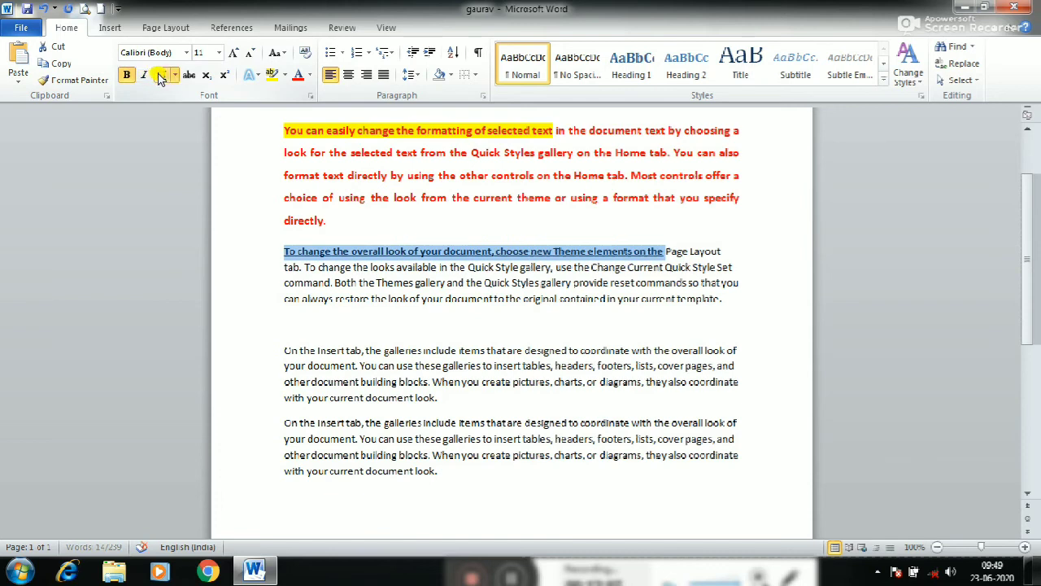
{"action": "left_click", "coordinate": [299, 77]}
{"action": "left_click", "coordinate": [281, 74]}
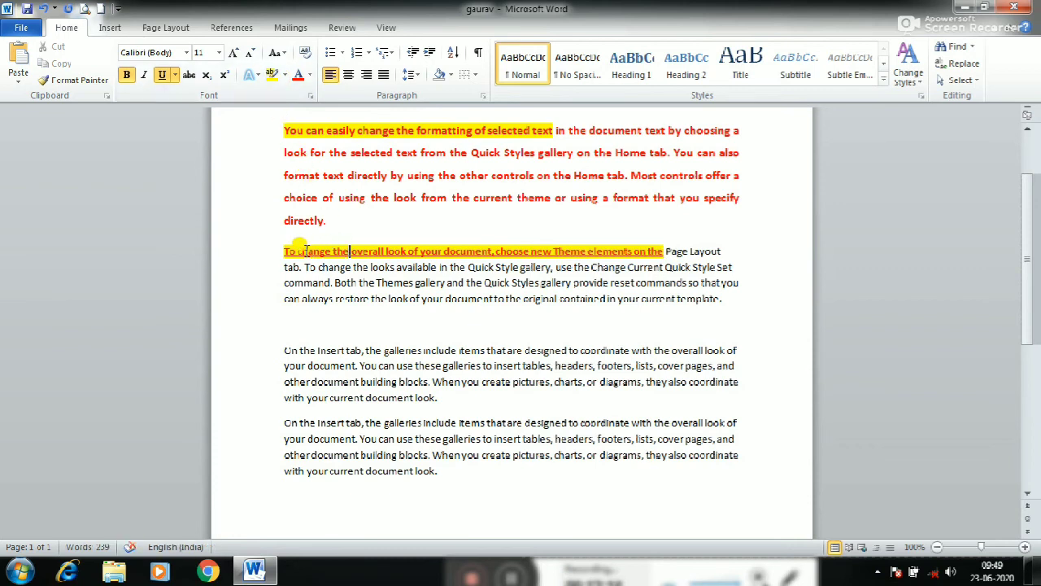
Use Format Painter to copy the highlighted "To change the overall look" formatting onto the first "On the Insert tab" paragraph, from its start through "footers"
{"action": "left_click_drag", "start_coordinate": [284, 251], "coordinate": [648, 245]}
{"action": "left_click", "coordinate": [596, 283]}
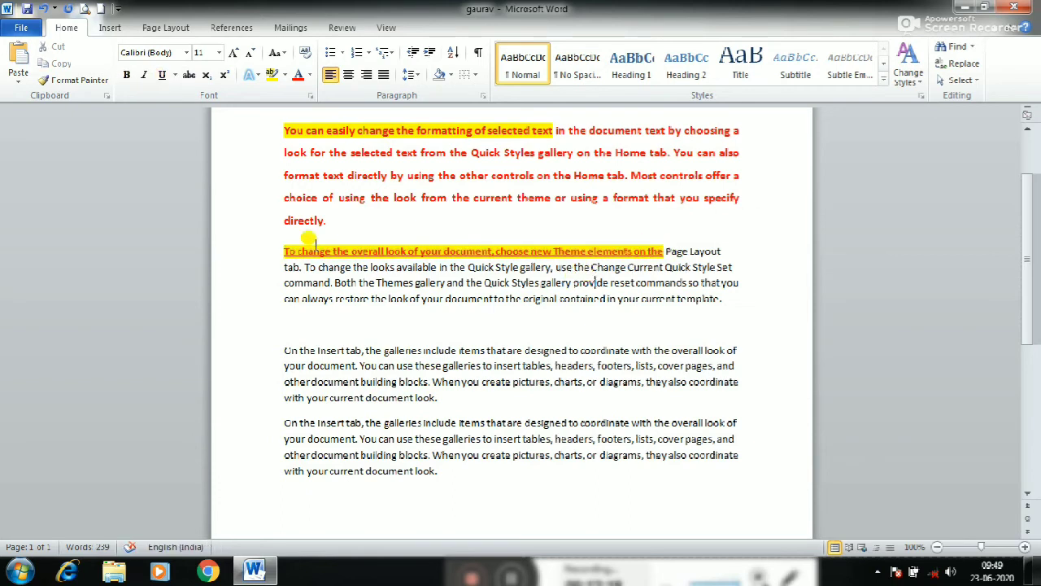
{"action": "left_click", "coordinate": [285, 282]}
{"action": "left_click_drag", "start_coordinate": [284, 246], "coordinate": [663, 247]}
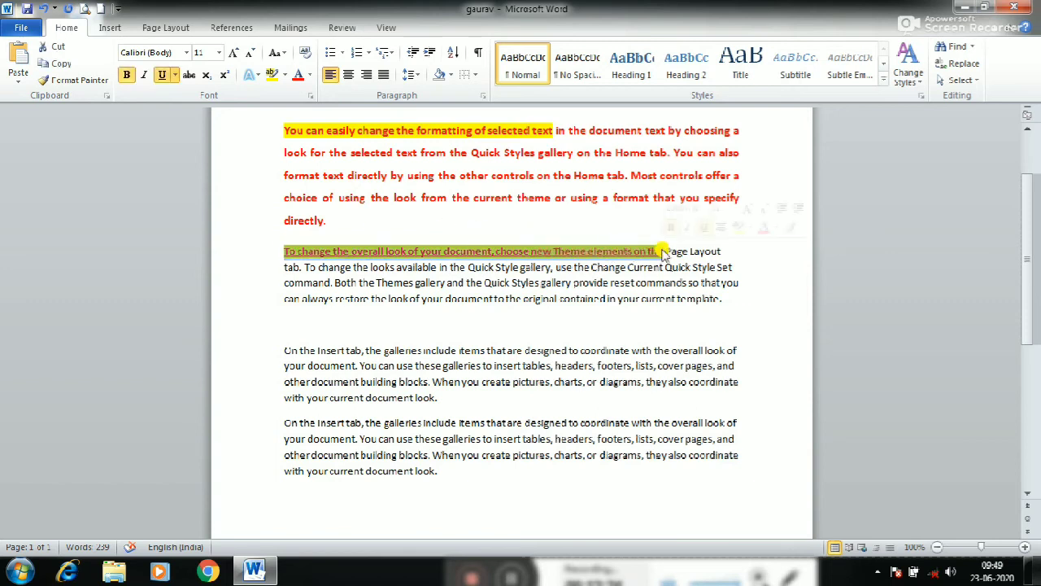
{"action": "left_click", "coordinate": [63, 81]}
{"action": "scroll", "coordinate": [358, 301], "scroll_direction": "down", "scroll_amount": 1}
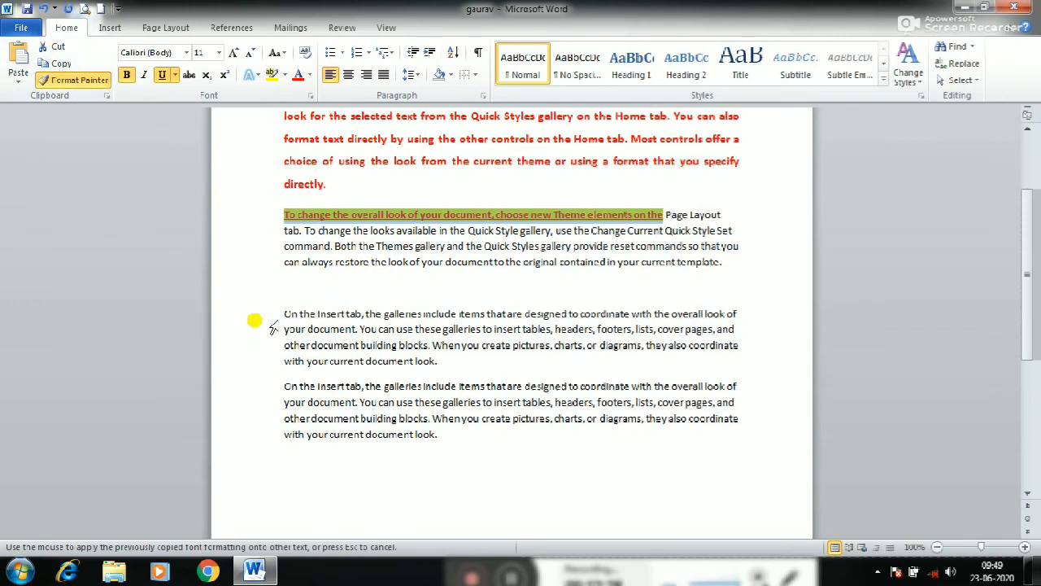
{"action": "left_click_drag", "start_coordinate": [277, 313], "coordinate": [602, 329]}
{"action": "left_click", "coordinate": [491, 361]}
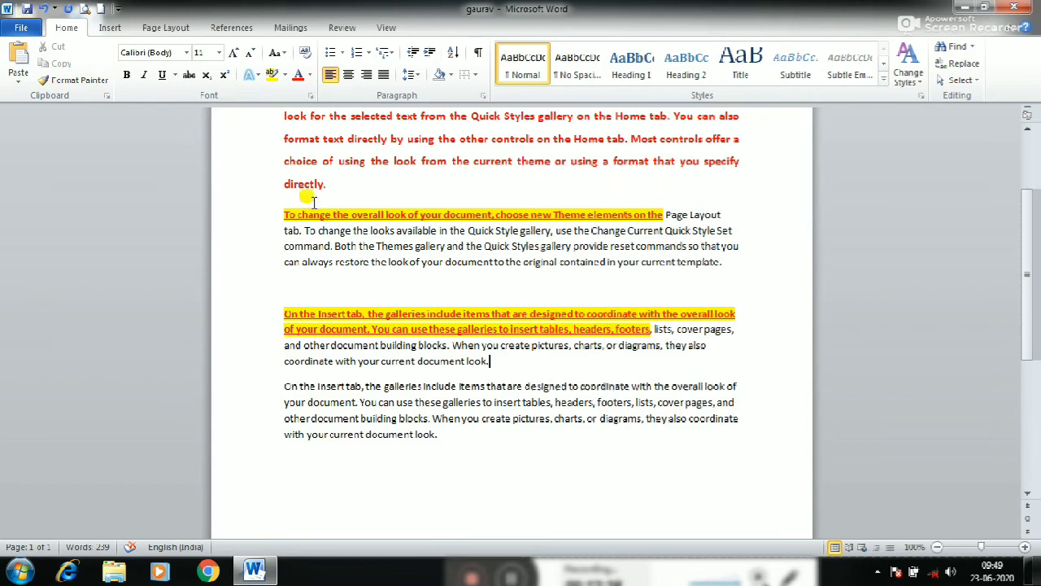
{"action": "left_click", "coordinate": [332, 328]}
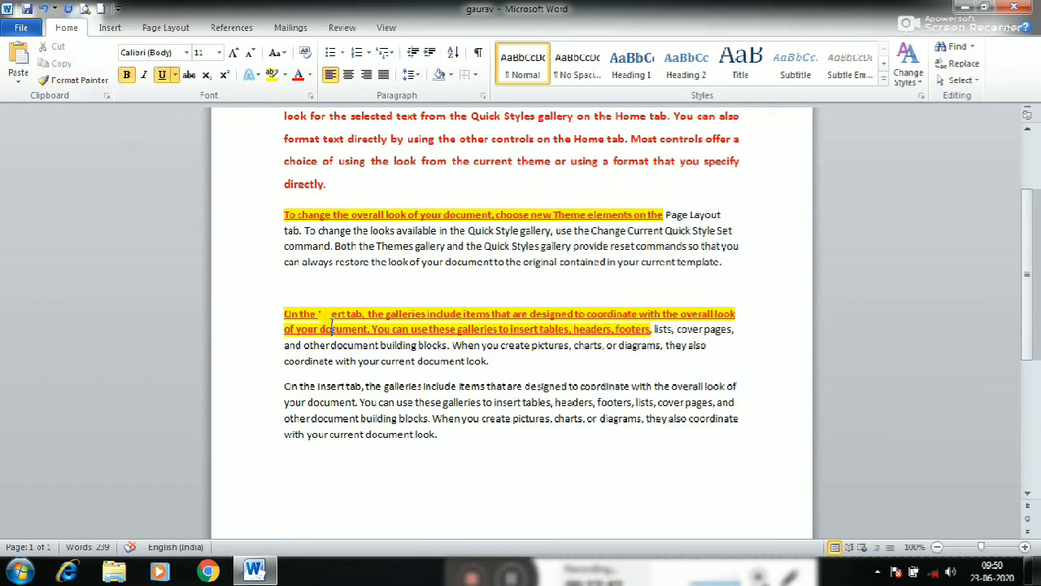
{"action": "left_click", "coordinate": [336, 260]}
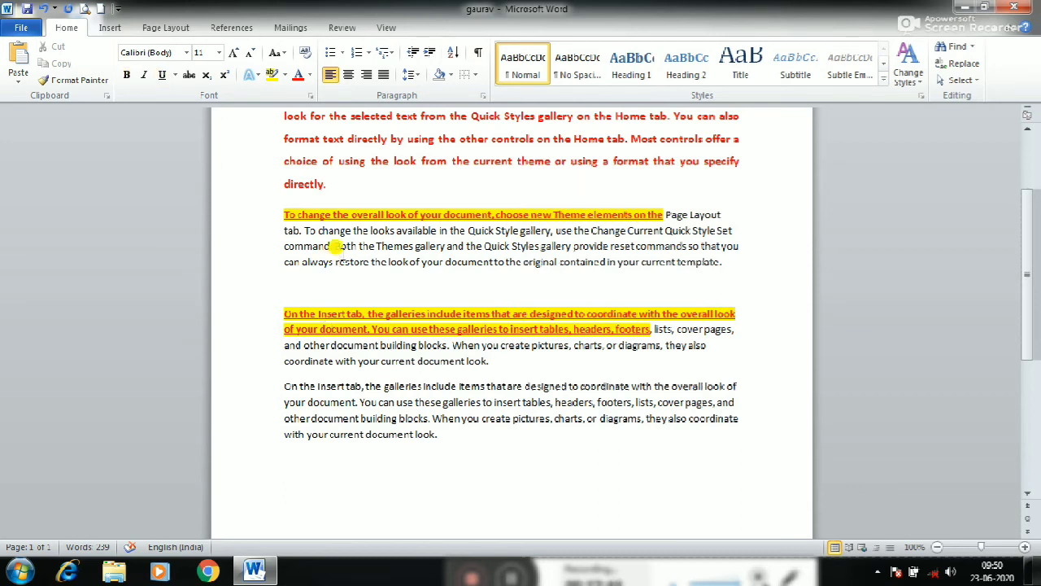
{"action": "scroll", "coordinate": [336, 246], "scroll_direction": "up", "scroll_amount": 1}
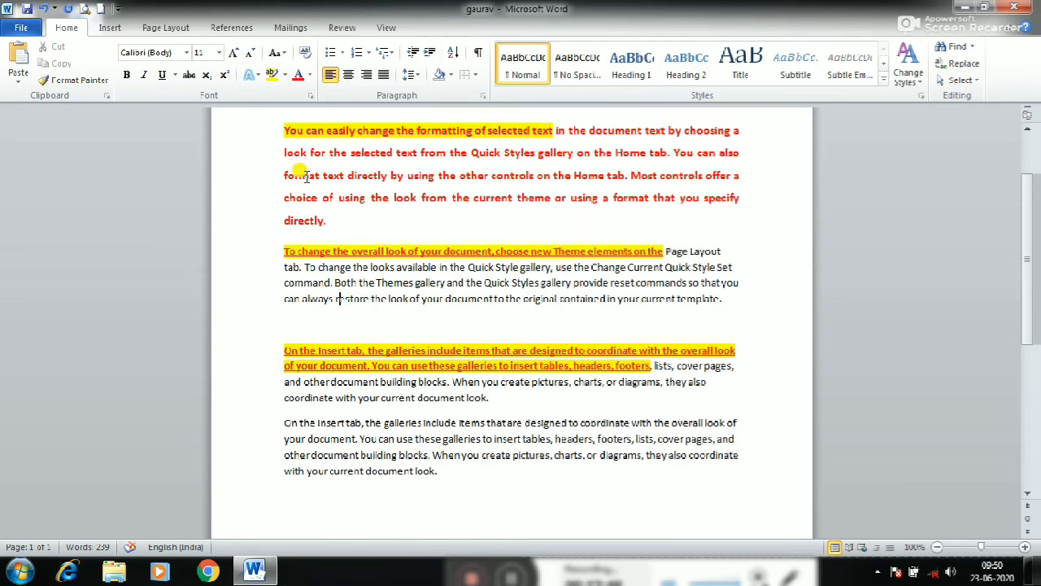
Apply a check-mark bullet to the red "You can easily change the formatting of selected text" paragraph
{"action": "left_click", "coordinate": [343, 53]}
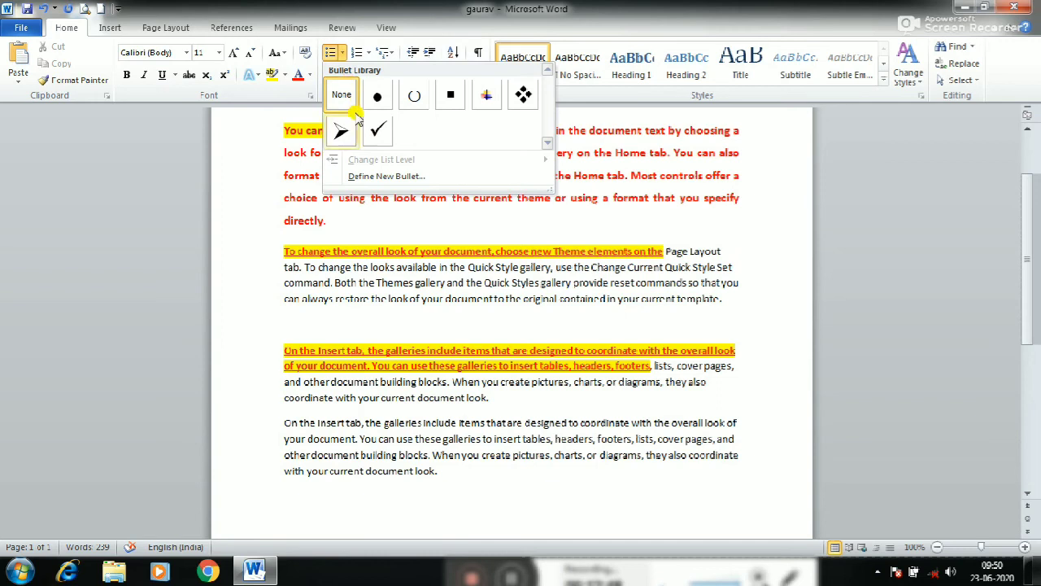
{"action": "left_click", "coordinate": [339, 297]}
{"action": "scroll", "coordinate": [340, 269], "scroll_direction": "up", "scroll_amount": 1}
{"action": "left_click", "coordinate": [326, 213]}
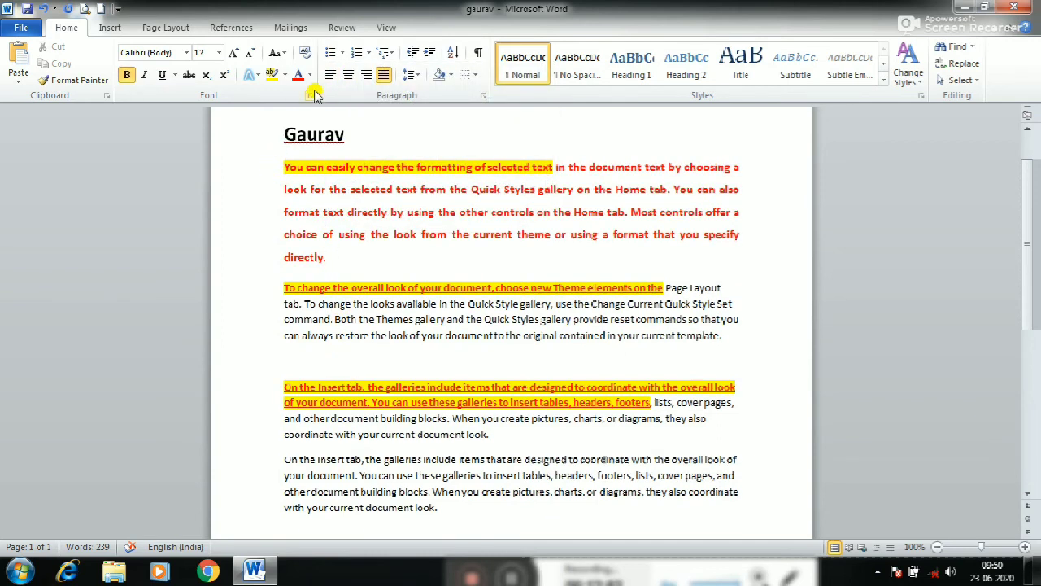
{"action": "left_click", "coordinate": [342, 54]}
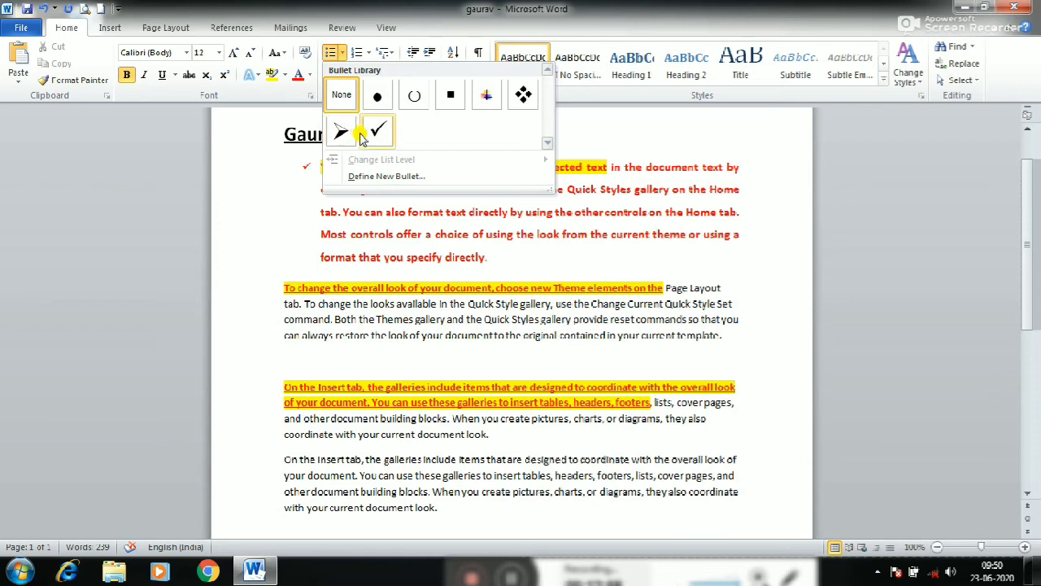
{"action": "left_click", "coordinate": [377, 132]}
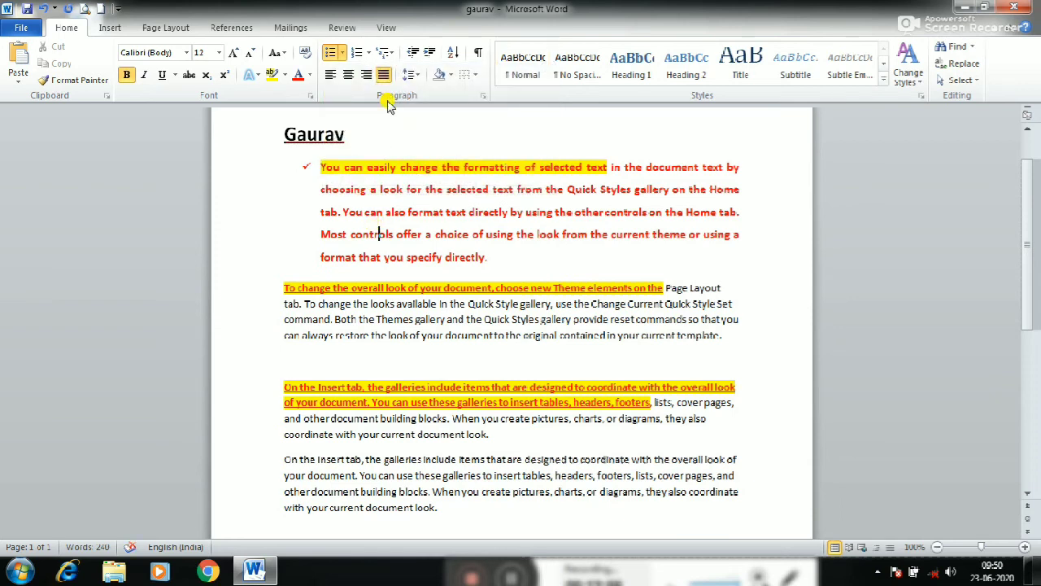
Give the "To change the overall look of your document" paragraph a matching check-mark bullet
{"action": "left_click", "coordinate": [342, 211]}
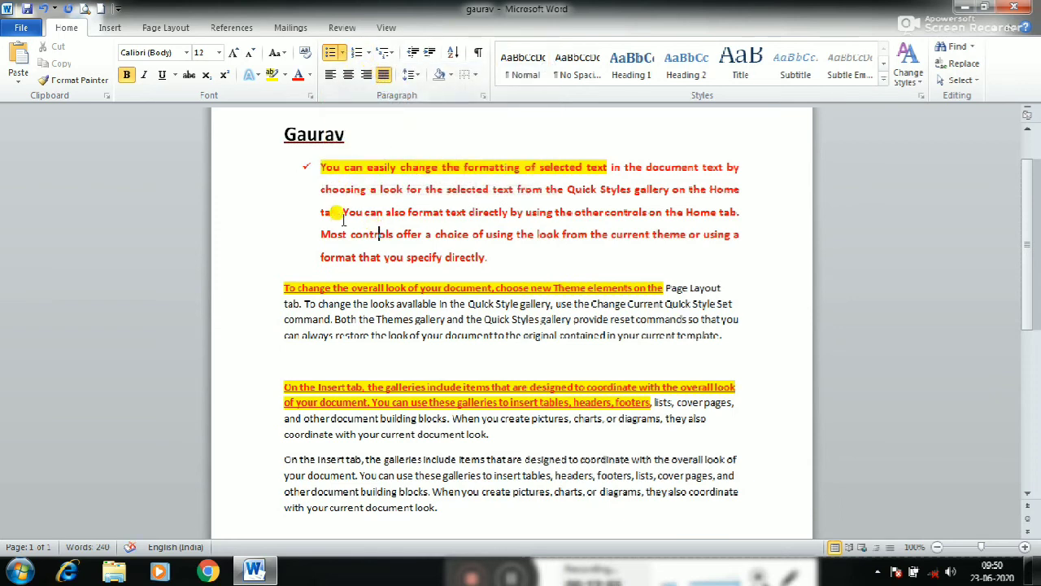
{"action": "left_click", "coordinate": [293, 303]}
{"action": "left_click", "coordinate": [342, 52]}
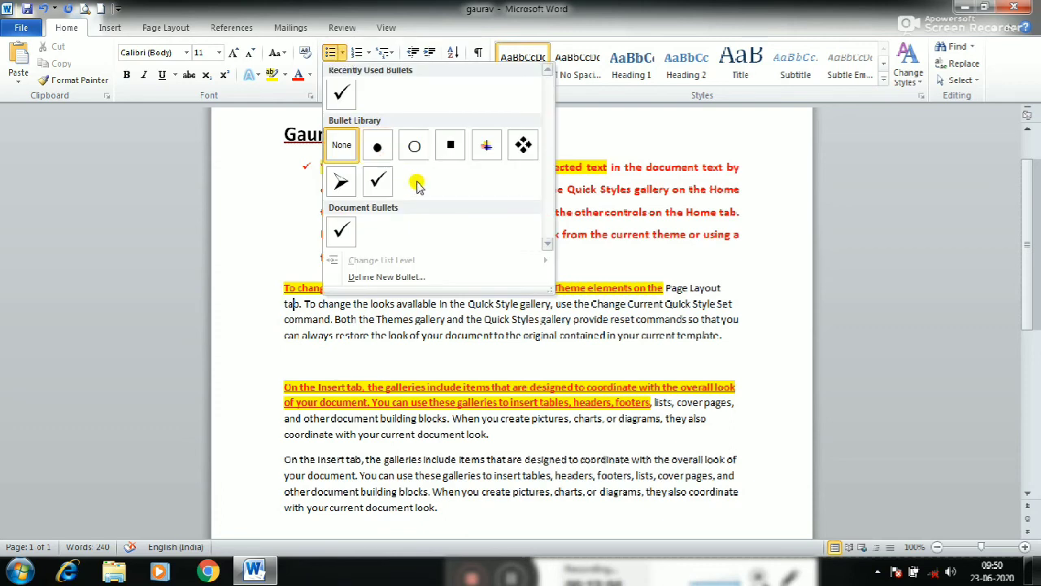
{"action": "left_click", "coordinate": [377, 180]}
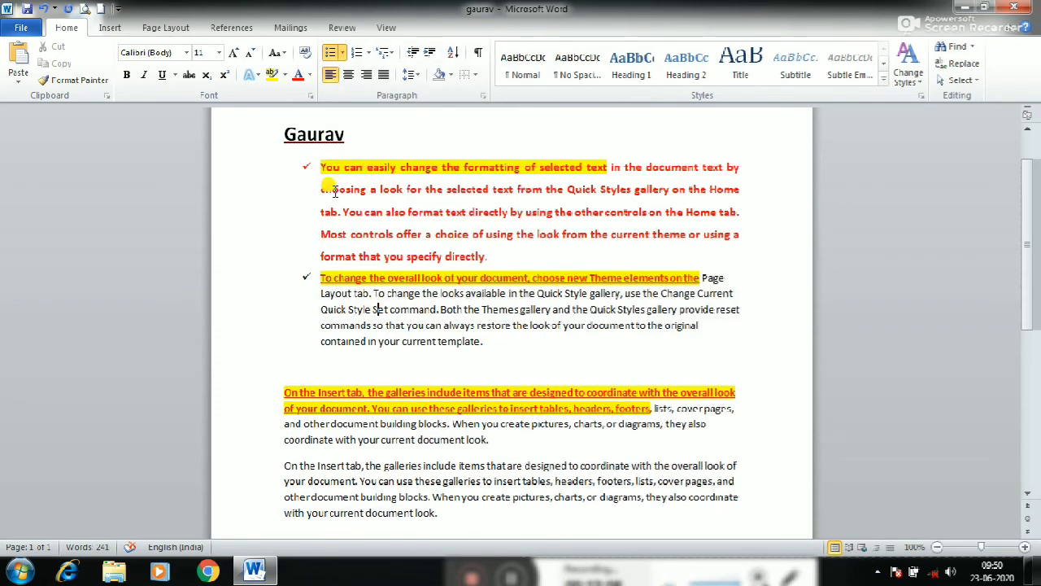
Convert the "You can easily change" and "To change the overall look" paragraphs into a numbered list in the 1. 2. 3. format
{"action": "left_click_drag", "start_coordinate": [319, 167], "coordinate": [389, 310]}
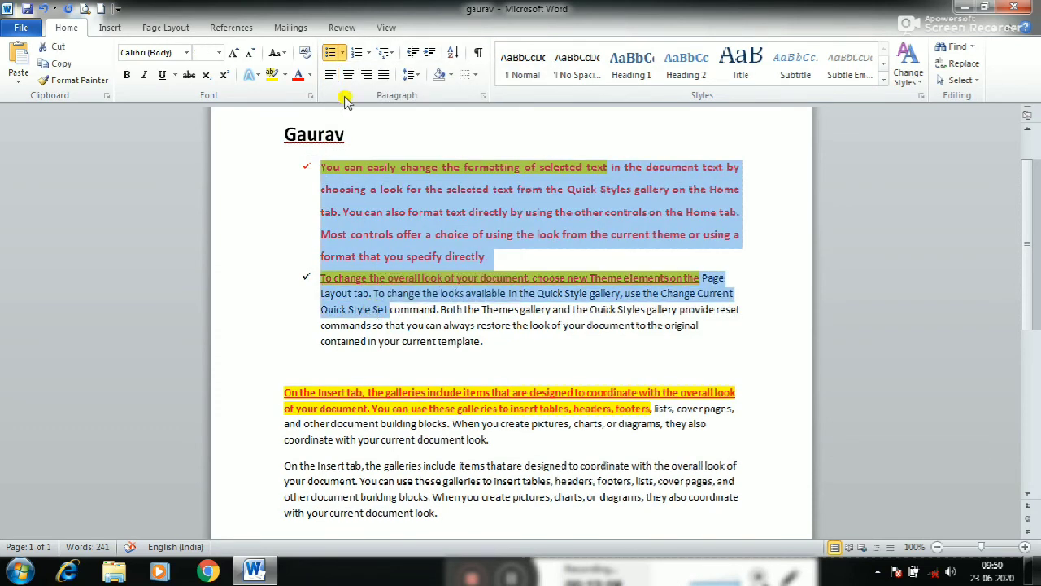
{"action": "left_click", "coordinate": [369, 52]}
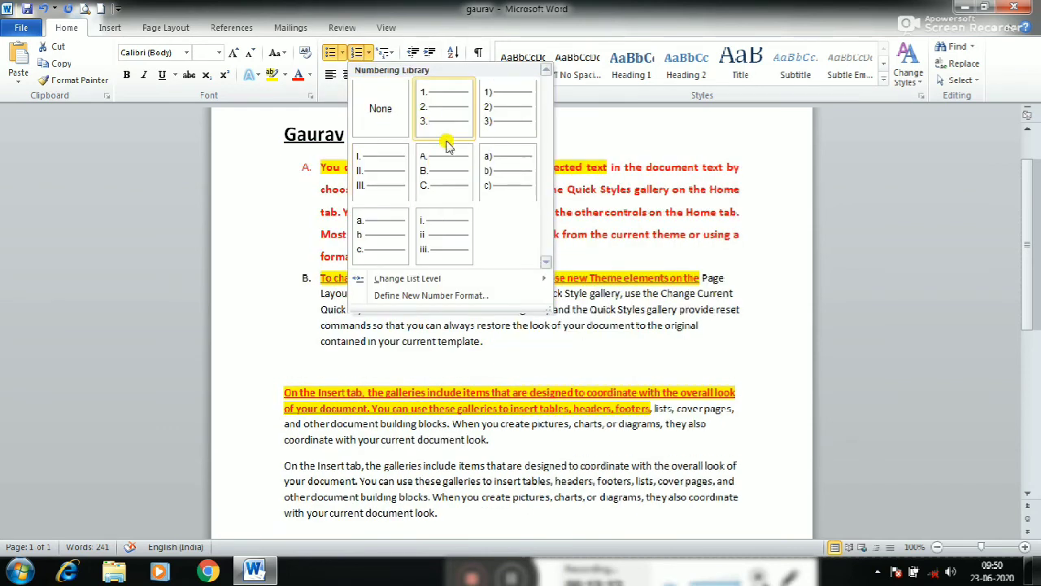
{"action": "left_click", "coordinate": [444, 113]}
{"action": "left_click", "coordinate": [383, 304]}
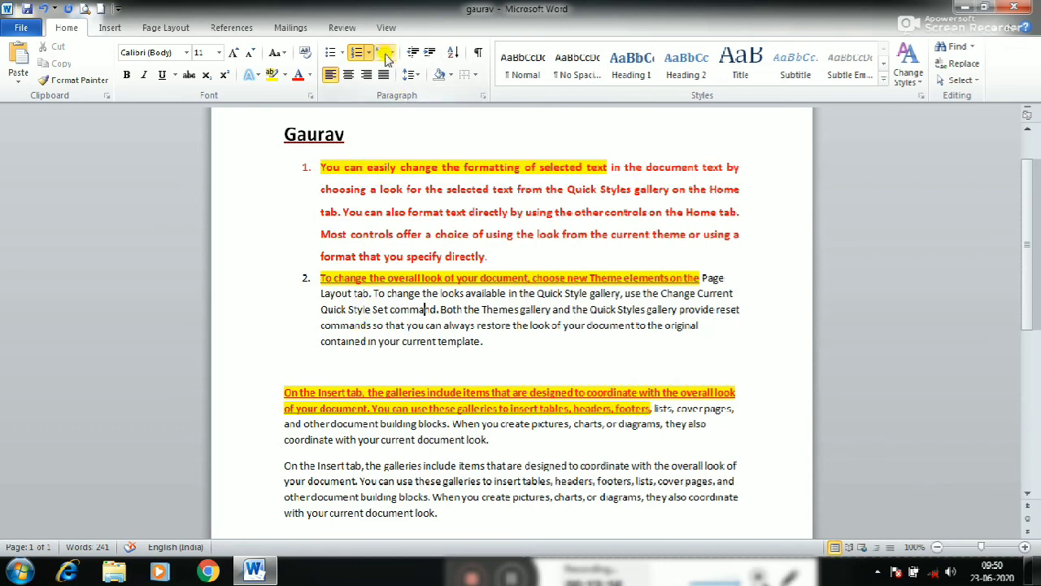
{"action": "left_click", "coordinate": [378, 257]}
Add the text "H2" two lines below the last paragraph and make its 2 superscript
{"action": "scroll", "coordinate": [314, 208], "scroll_direction": "down", "scroll_amount": 1}
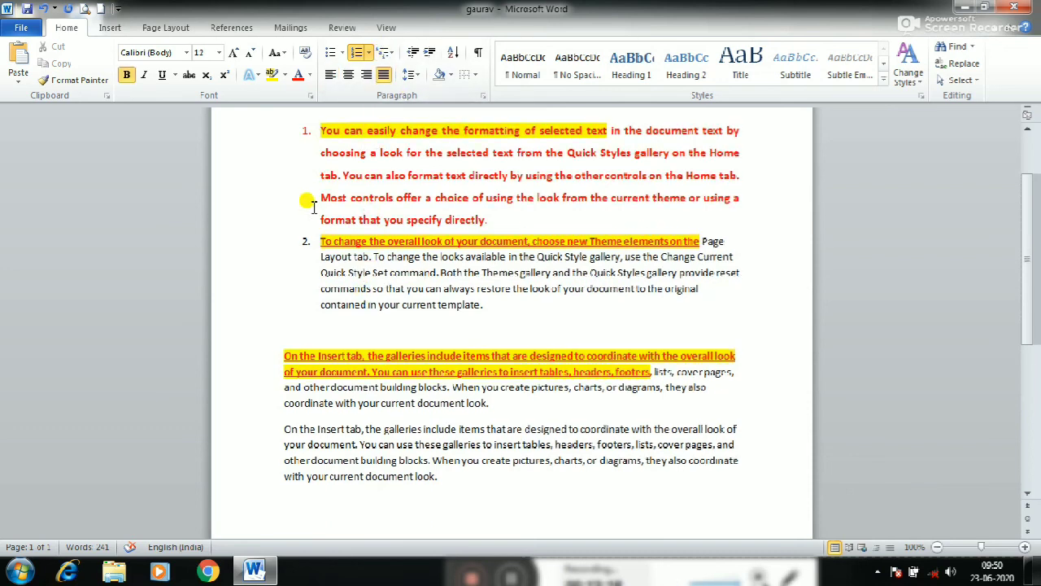
{"action": "scroll", "coordinate": [307, 199], "scroll_direction": "down", "scroll_amount": 5}
{"action": "left_click", "coordinate": [471, 291]}
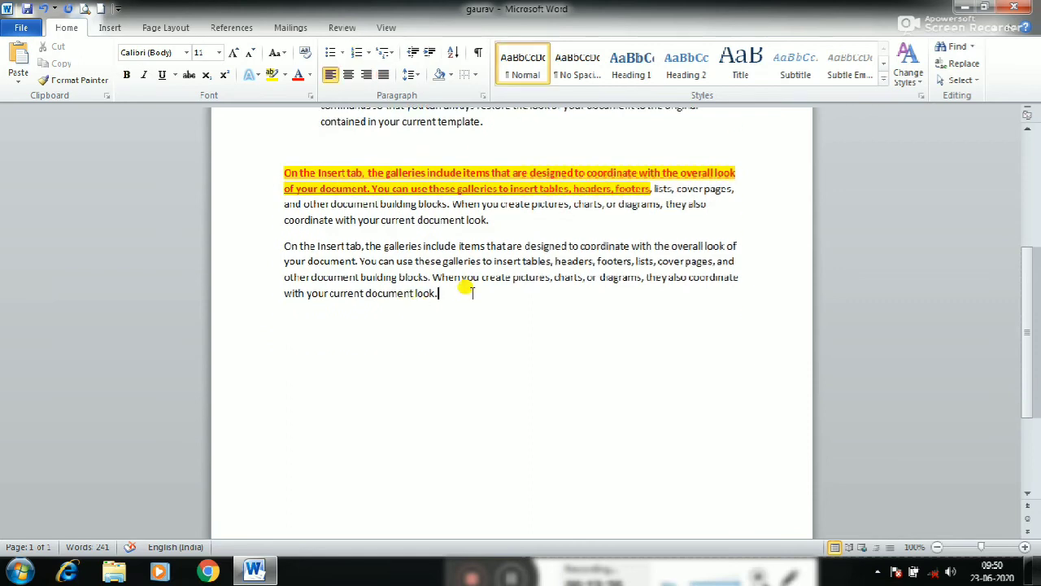
{"action": "key", "text": "Return"}
{"action": "key", "text": "Return"}
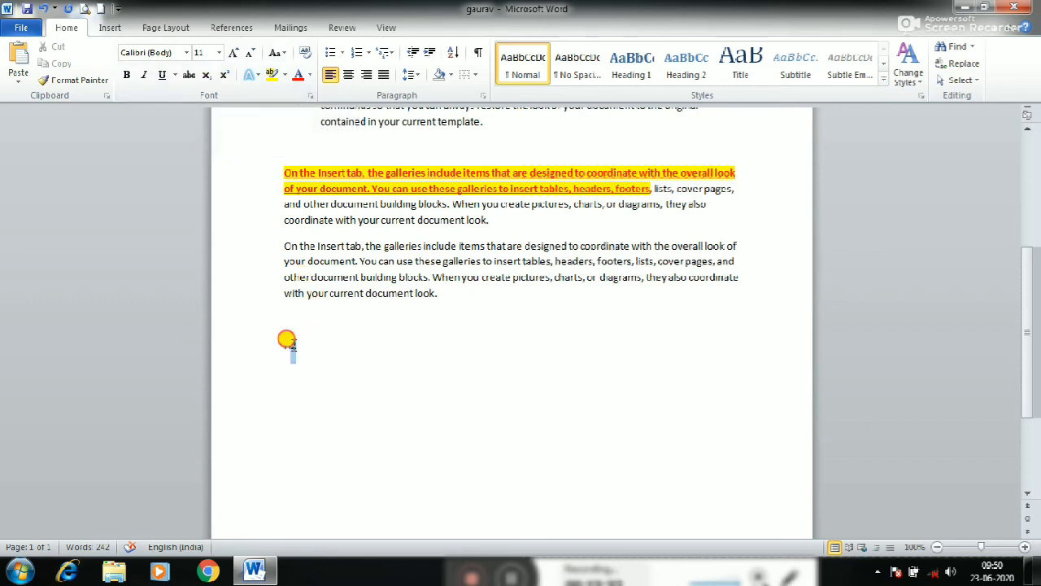
{"action": "left_click_drag", "start_coordinate": [286, 340], "coordinate": [289, 344]}
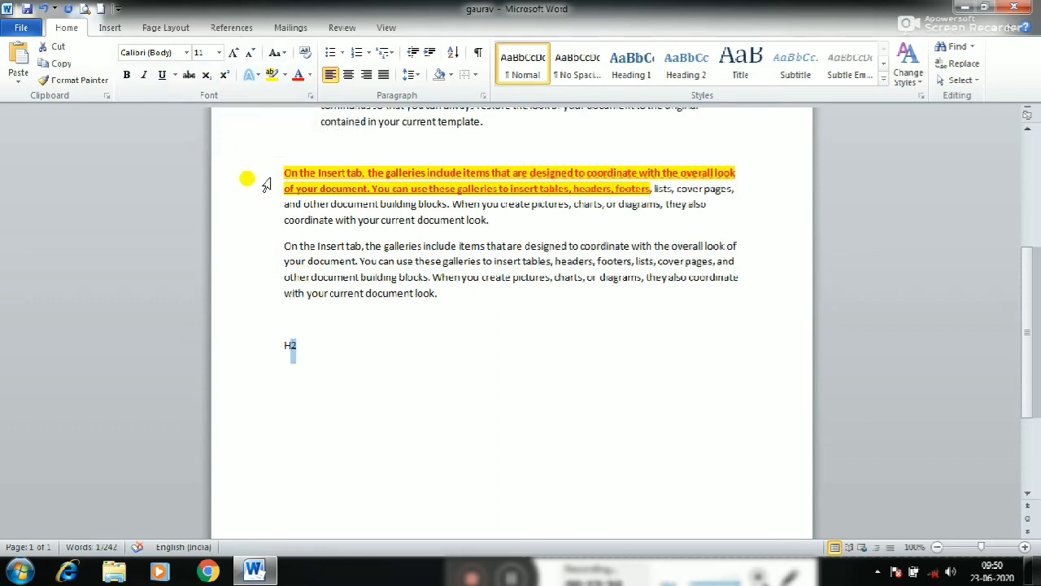
{"action": "left_click", "coordinate": [227, 75]}
{"action": "left_click", "coordinate": [294, 346]}
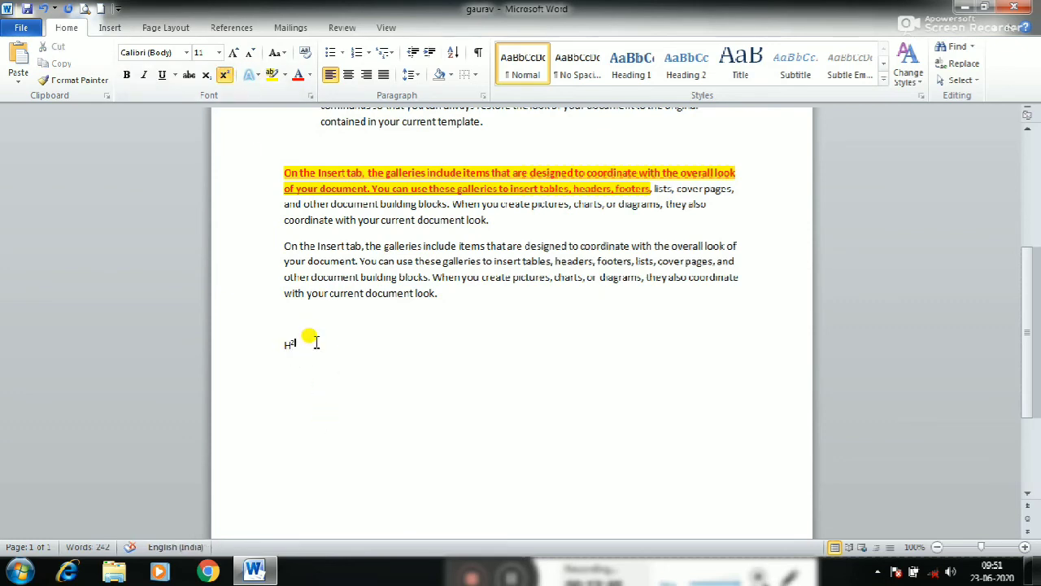
Replace the H² text with "ab2" and format its 2 as superscript
{"action": "double_click", "coordinate": [316, 343]}
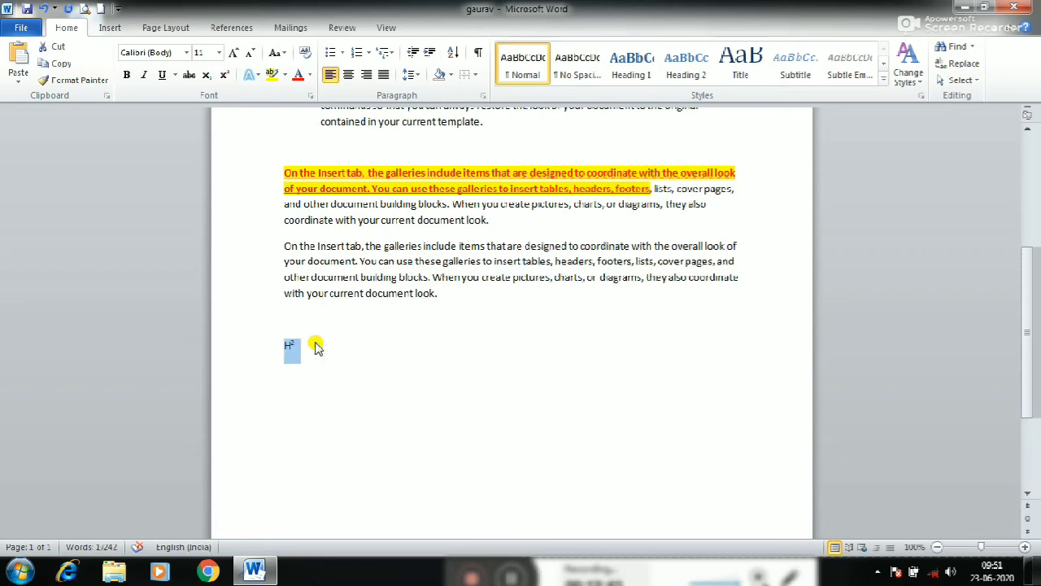
{"action": "type", "text": "A"}
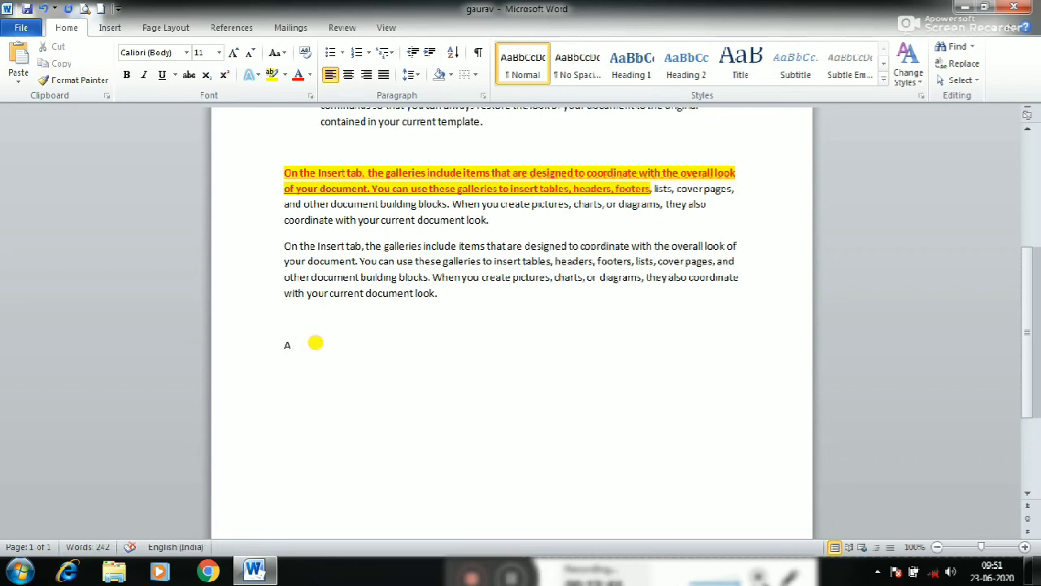
{"action": "type", "text": " b"}
{"action": "key", "text": "BackSpace"}
{"action": "key", "text": "BackSpace"}
{"action": "type", "text": "a"}
{"action": "left_click", "coordinate": [316, 342]}
{"action": "left_click_drag", "start_coordinate": [316, 343], "coordinate": [297, 346]}
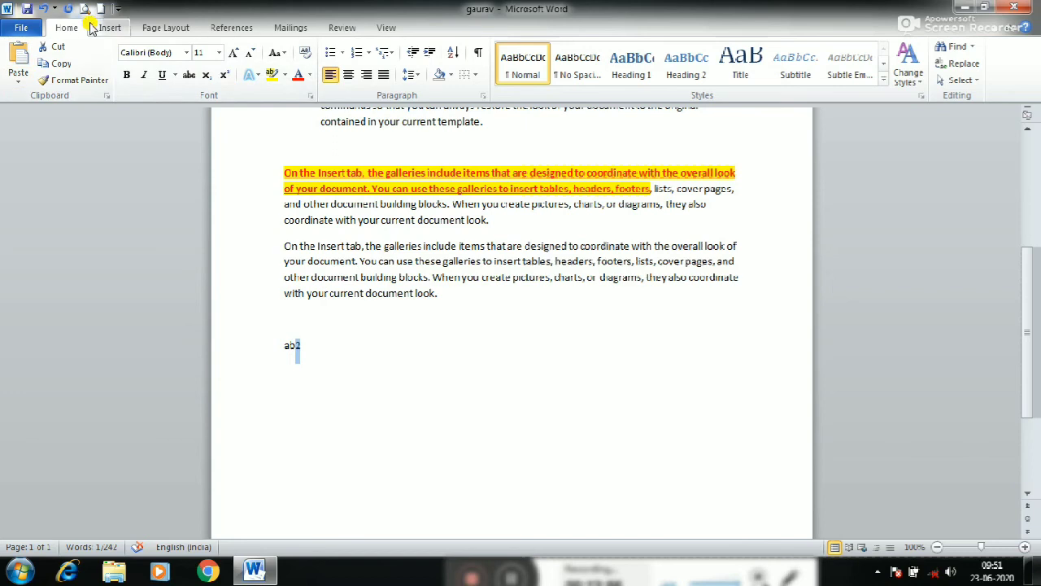
{"action": "left_click", "coordinate": [226, 80]}
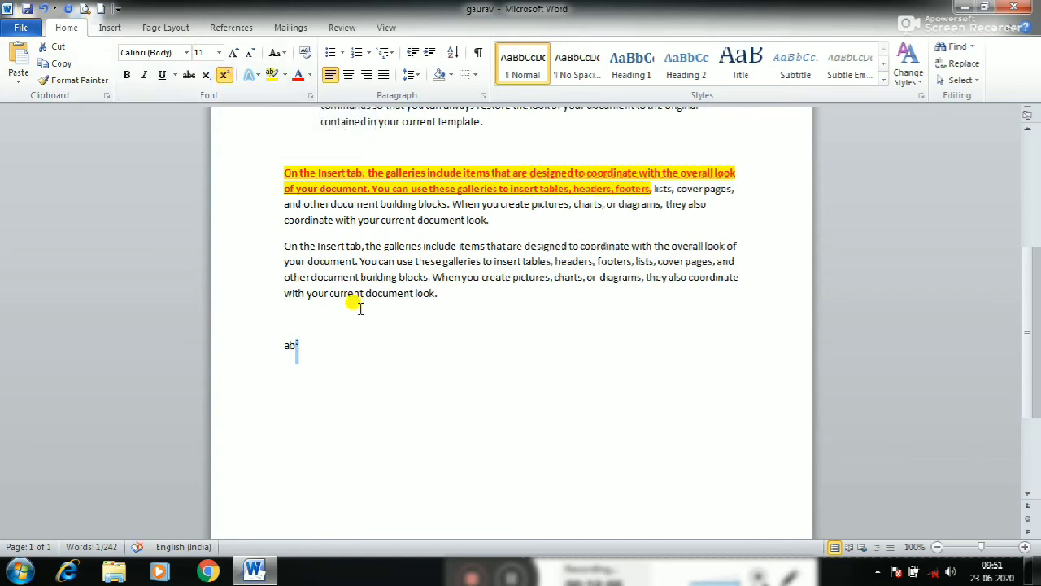
{"action": "left_click", "coordinate": [305, 362]}
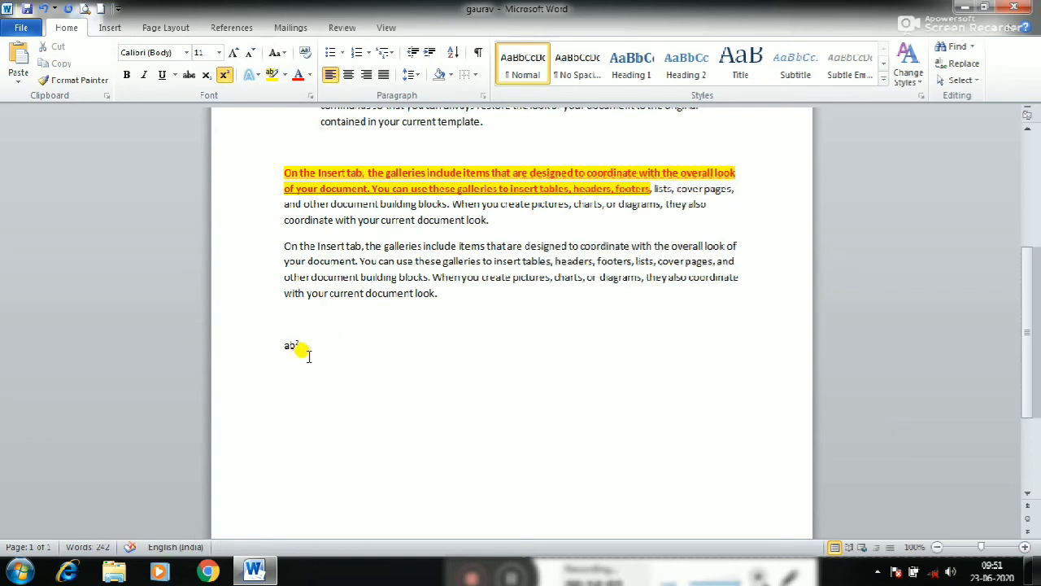
Apply the No Spacing style to the ab² line
{"action": "scroll", "coordinate": [301, 348], "scroll_direction": "up", "scroll_amount": 2, "text": "ctrl"}
{"action": "scroll", "coordinate": [292, 284], "scroll_direction": "up", "scroll_amount": 2}
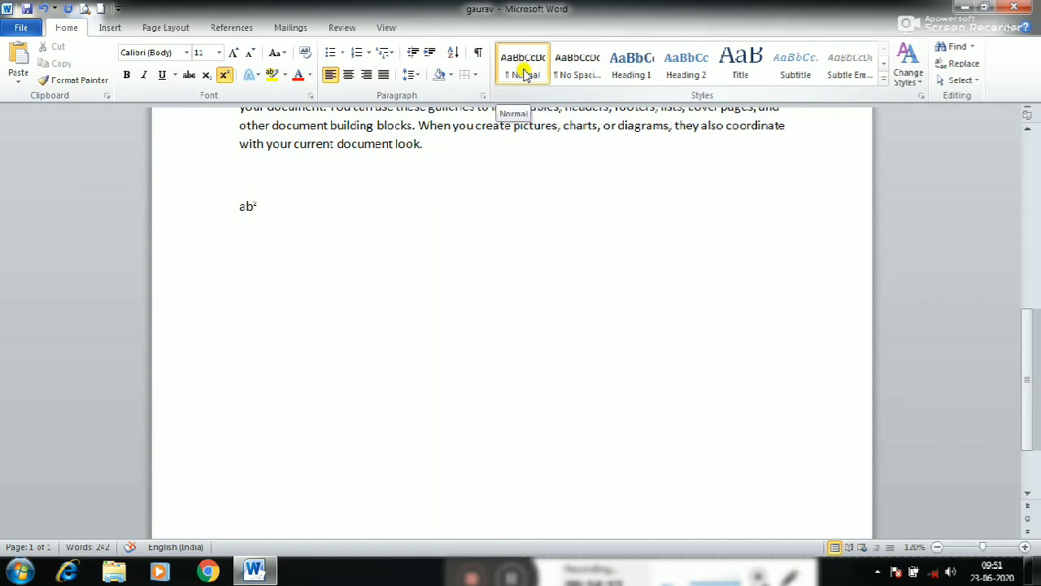
{"action": "left_click", "coordinate": [594, 75]}
Apply the Heading 1 style to the second "On the Insert tab" paragraph and close the Navigation pane
{"action": "scroll", "coordinate": [447, 301], "scroll_direction": "up", "scroll_amount": 2}
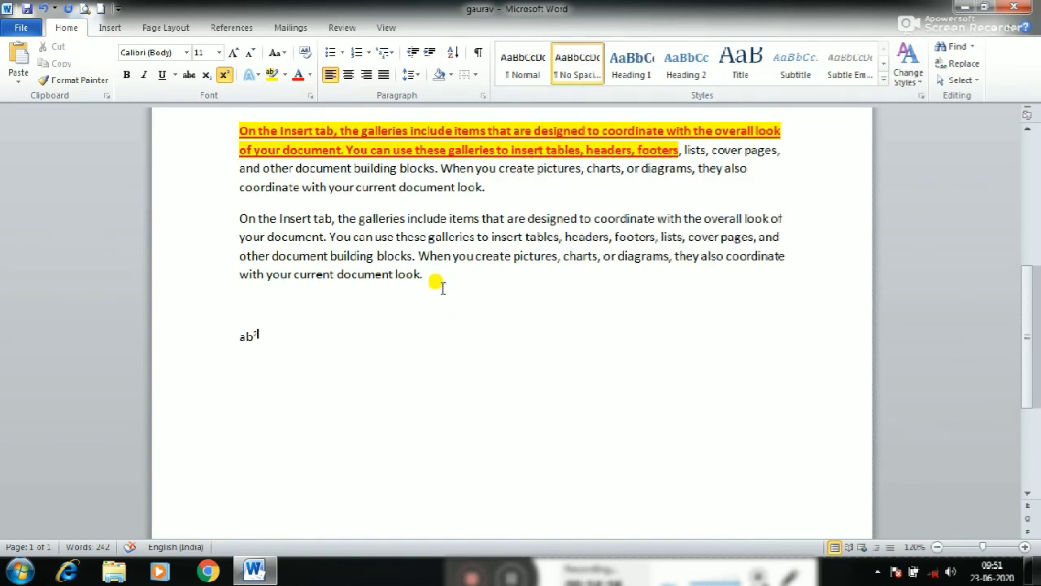
{"action": "left_click_drag", "start_coordinate": [436, 282], "coordinate": [244, 204]}
{"action": "left_click", "coordinate": [631, 66]}
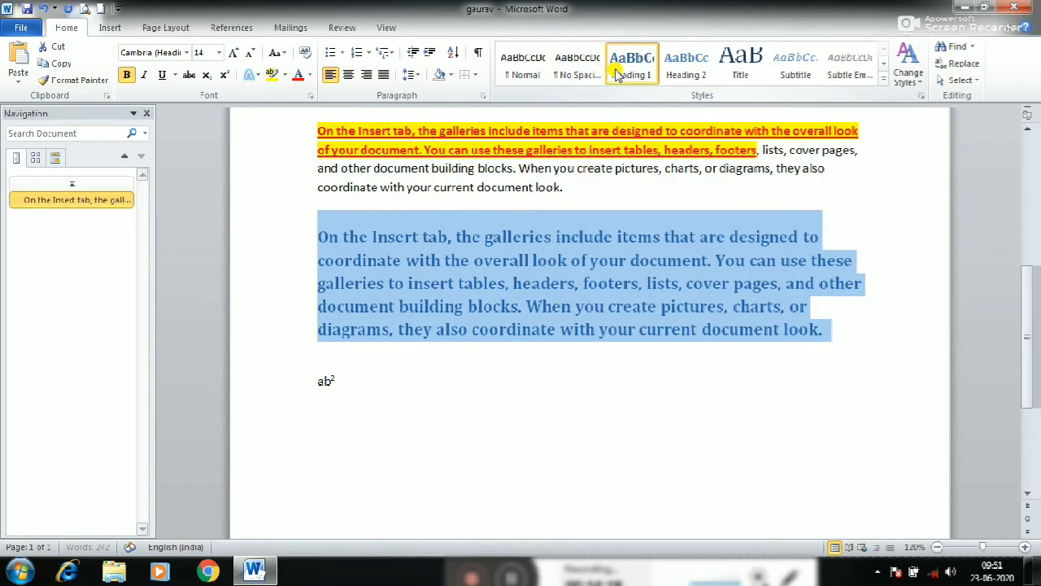
{"action": "left_click", "coordinate": [148, 115]}
{"action": "left_click", "coordinate": [460, 301]}
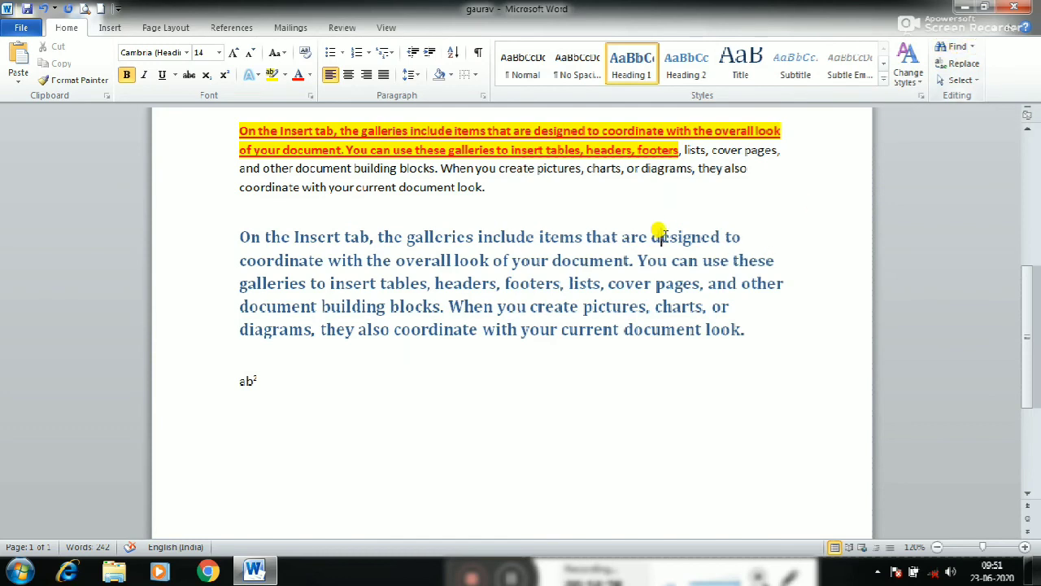
Try the Find command with the entire document selected and close the Navigation pane
{"action": "scroll", "coordinate": [620, 254], "scroll_direction": "up", "scroll_amount": 2}
{"action": "scroll", "coordinate": [570, 268], "scroll_direction": "up", "scroll_amount": 1}
{"action": "left_click", "coordinate": [350, 187]}
{"action": "scroll", "coordinate": [407, 265], "scroll_direction": "up", "scroll_amount": 1}
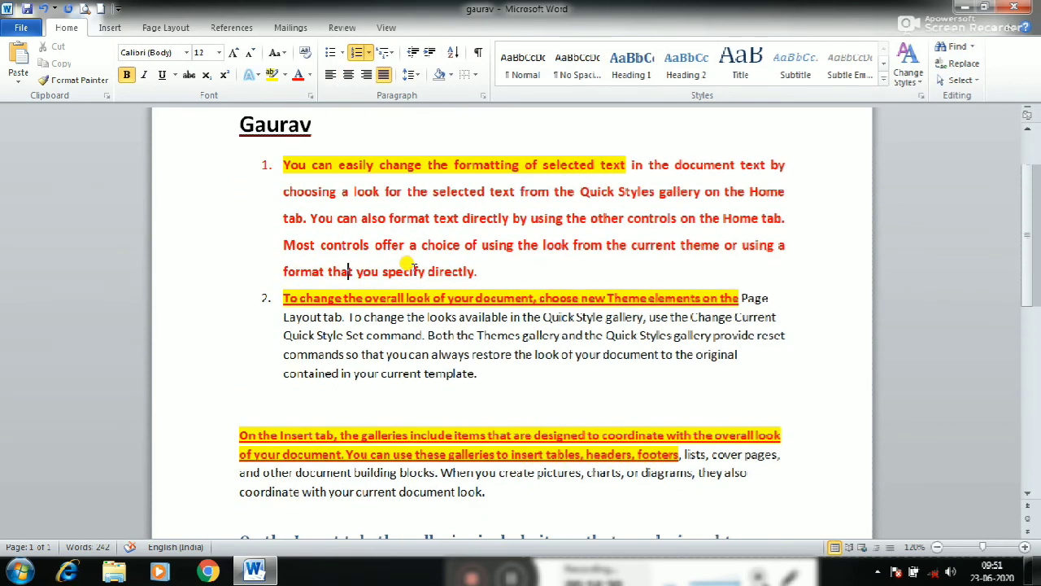
{"action": "key", "text": "ctrl+a"}
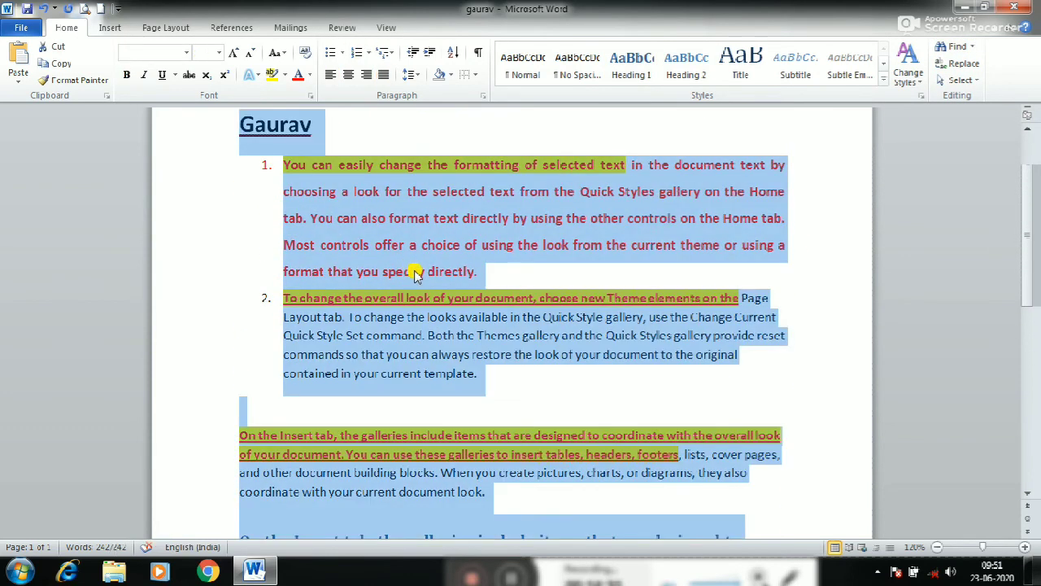
{"action": "left_click", "coordinate": [957, 47]}
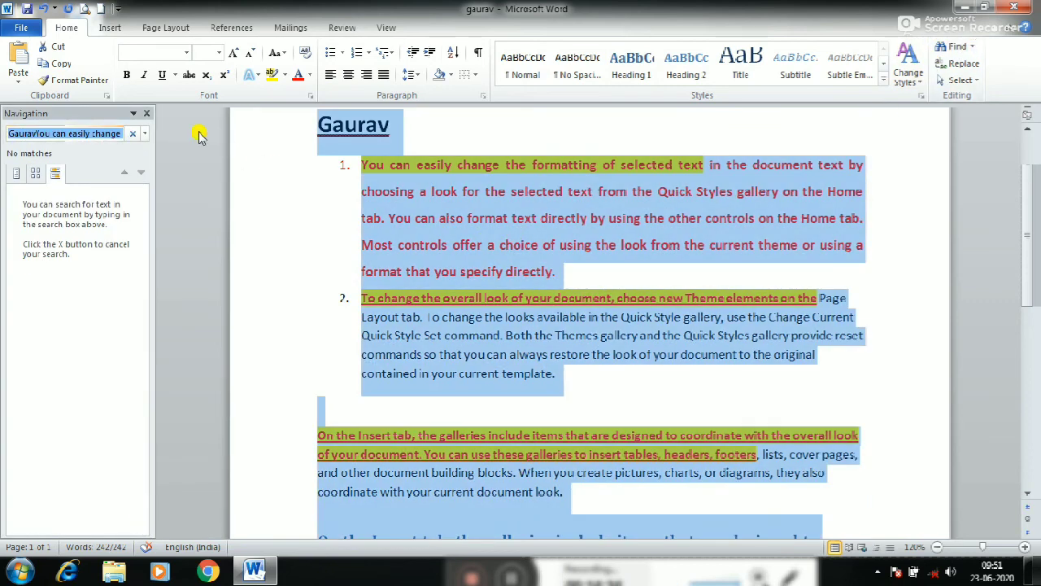
{"action": "left_click", "coordinate": [150, 116]}
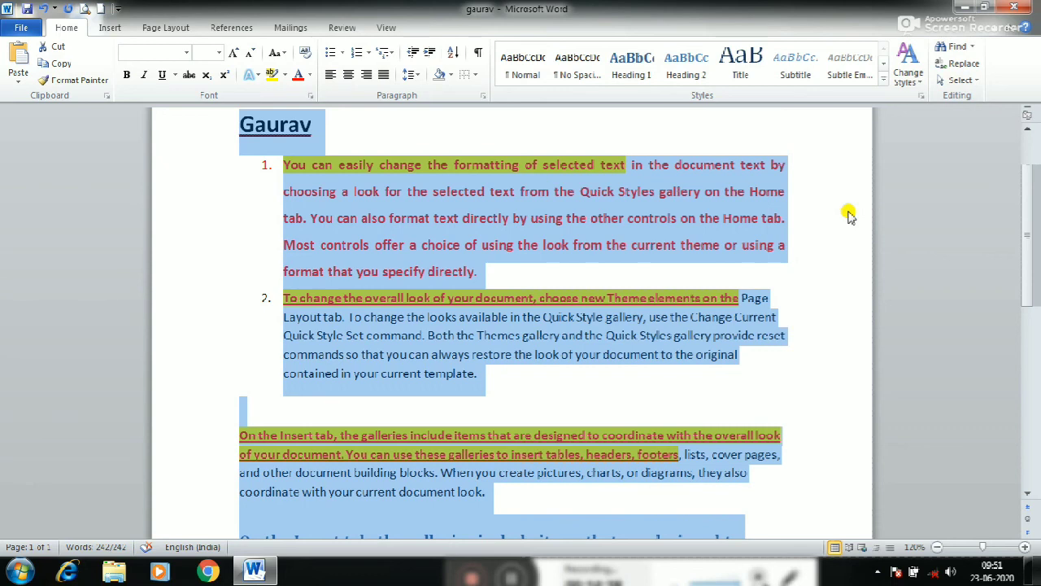
Search the document for "the", step through the first four matches and close the search
{"action": "key", "text": "ctrl+f"}
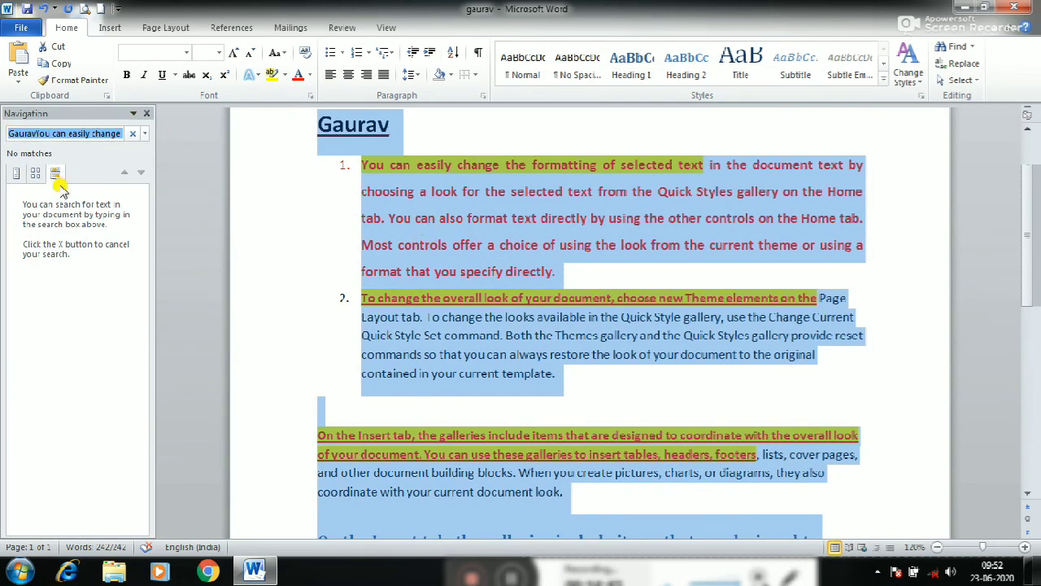
{"action": "left_click", "coordinate": [114, 131]}
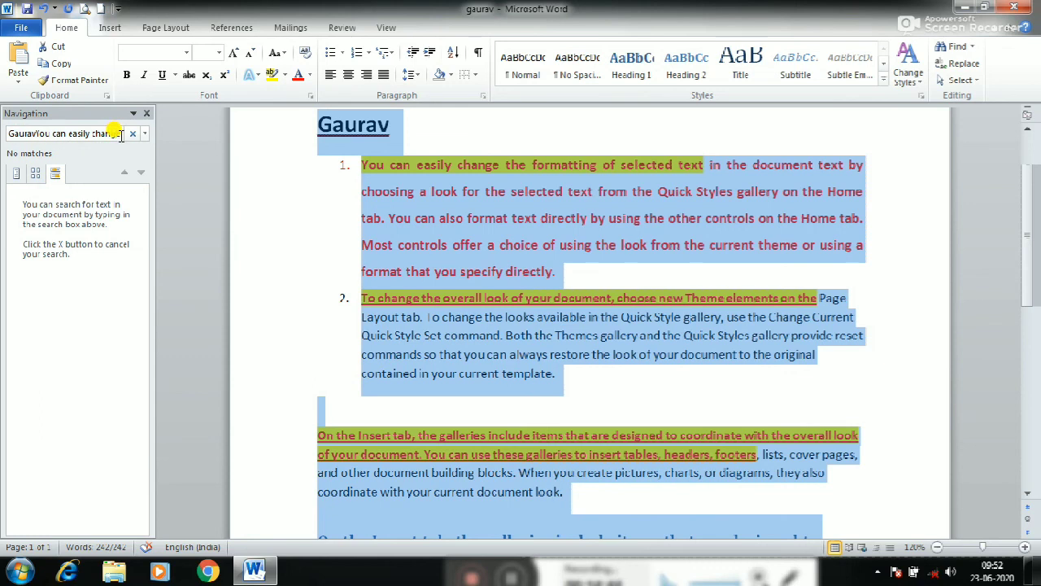
{"action": "triple_click", "coordinate": [122, 136]}
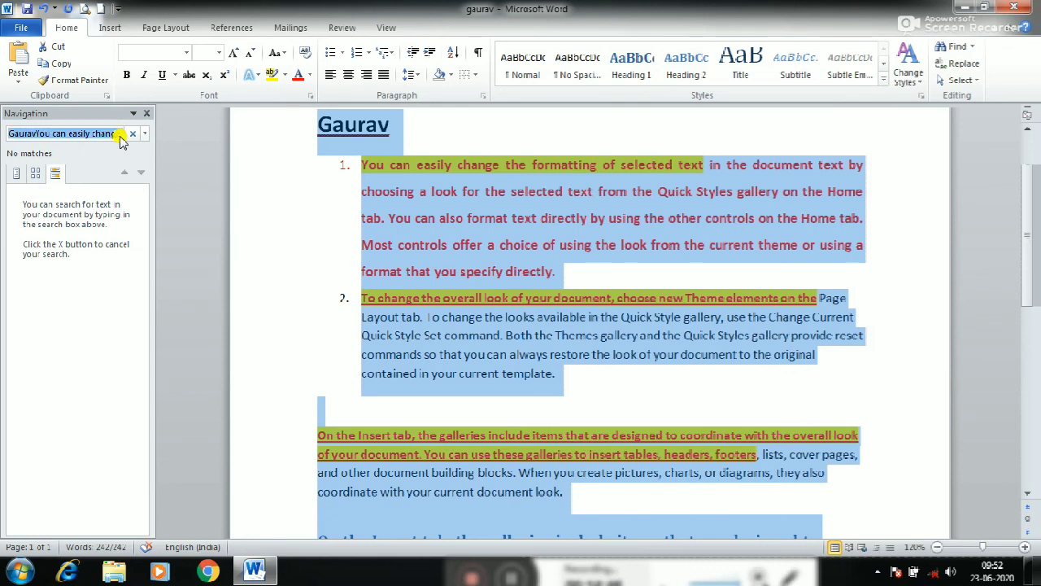
{"action": "type", "text": "the"}
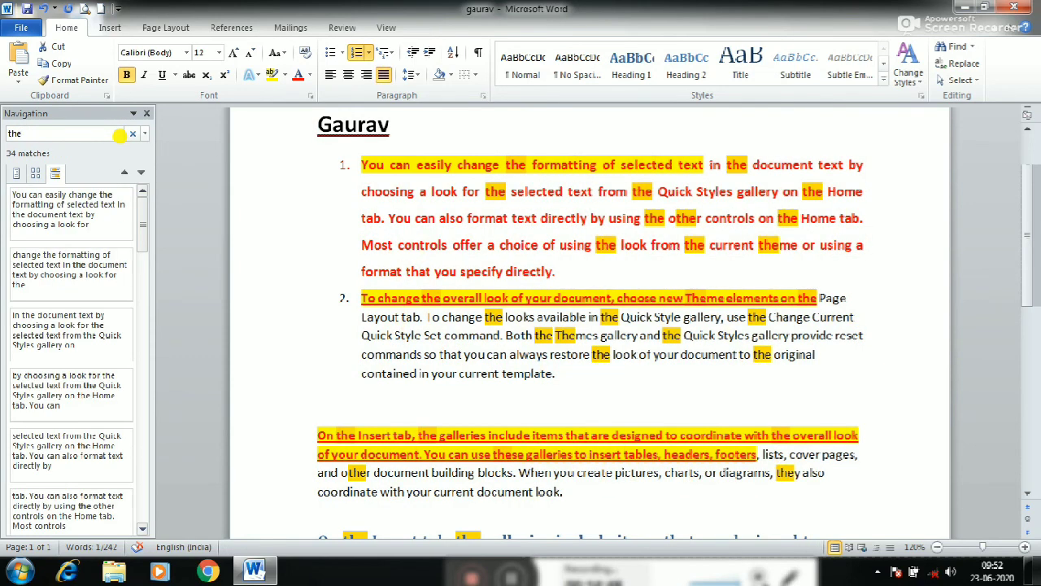
{"action": "key", "text": "Return"}
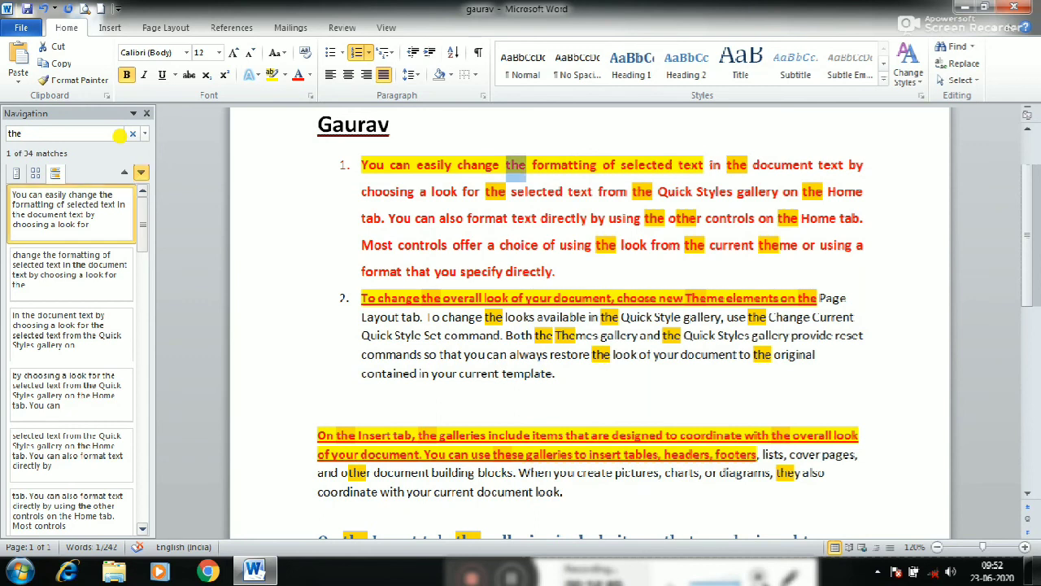
{"action": "key", "text": "Return"}
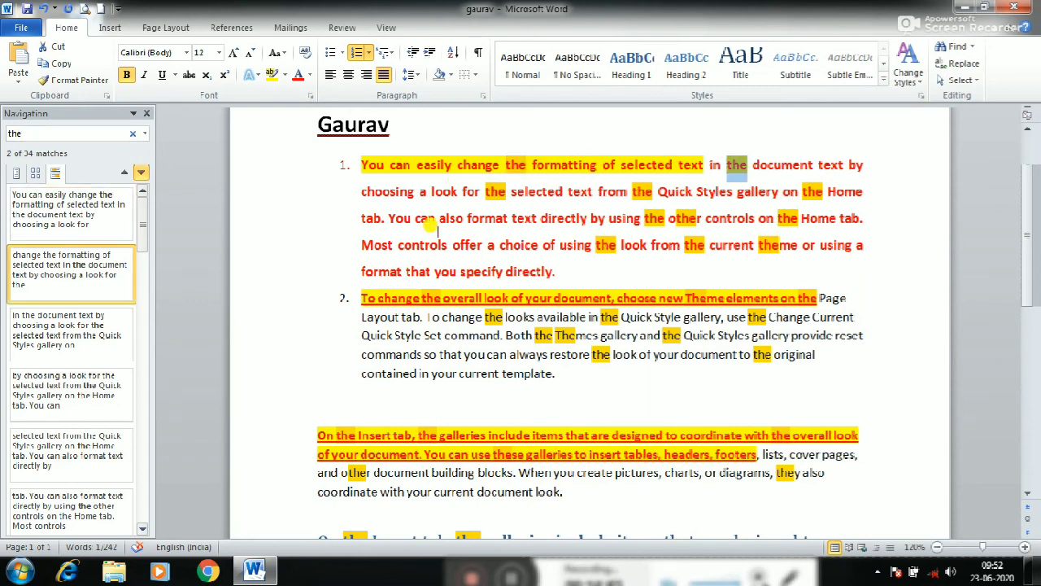
{"action": "key", "text": "Return"}
{"action": "key", "text": "Return"}
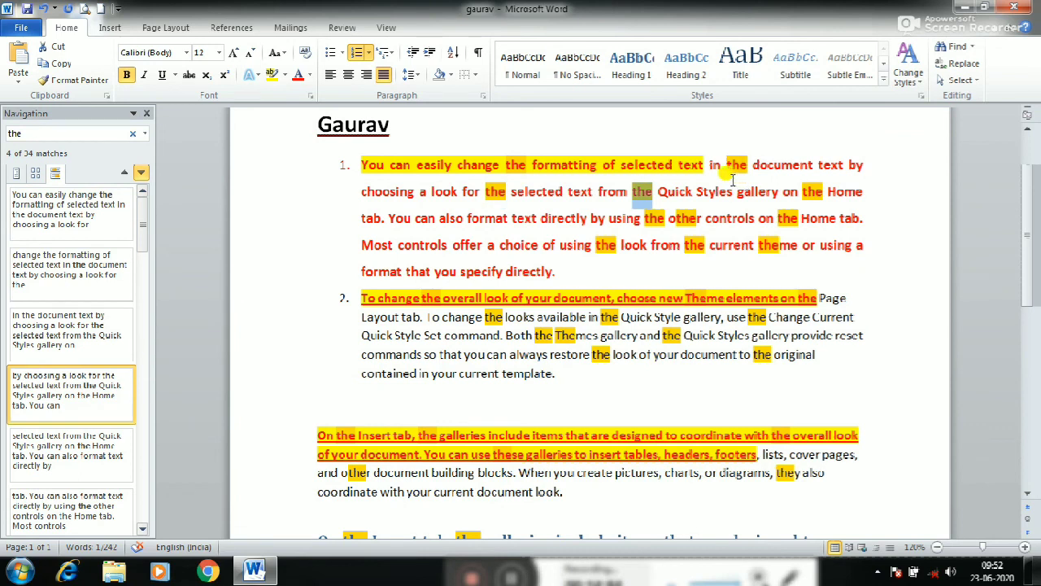
{"action": "left_click", "coordinate": [147, 113]}
{"action": "left_click", "coordinate": [547, 245]}
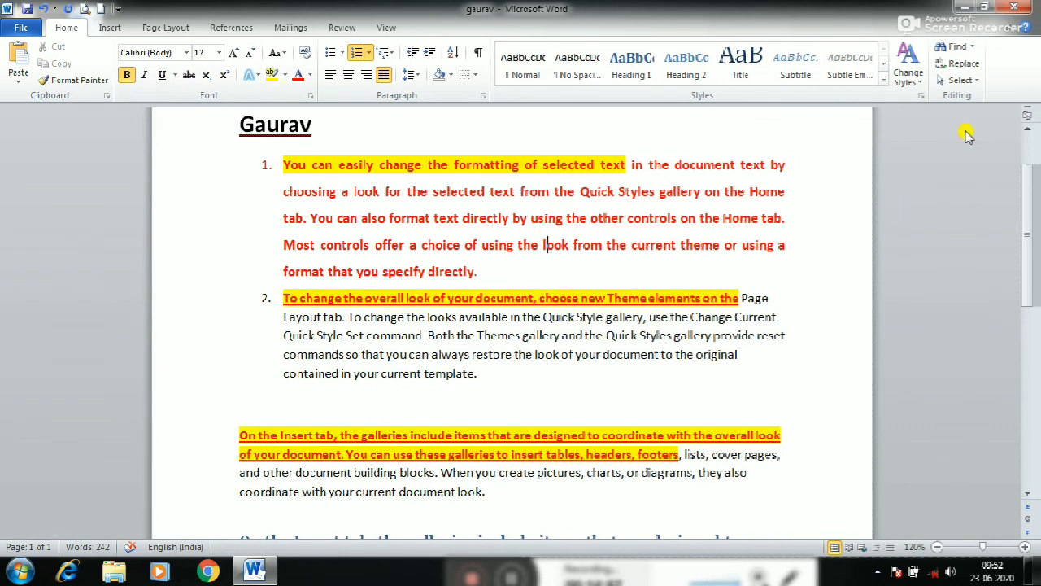
Set up a replacement of "the" with "that" and replace the next single occurrence in the first numbered paragraph
{"action": "left_click", "coordinate": [963, 63]}
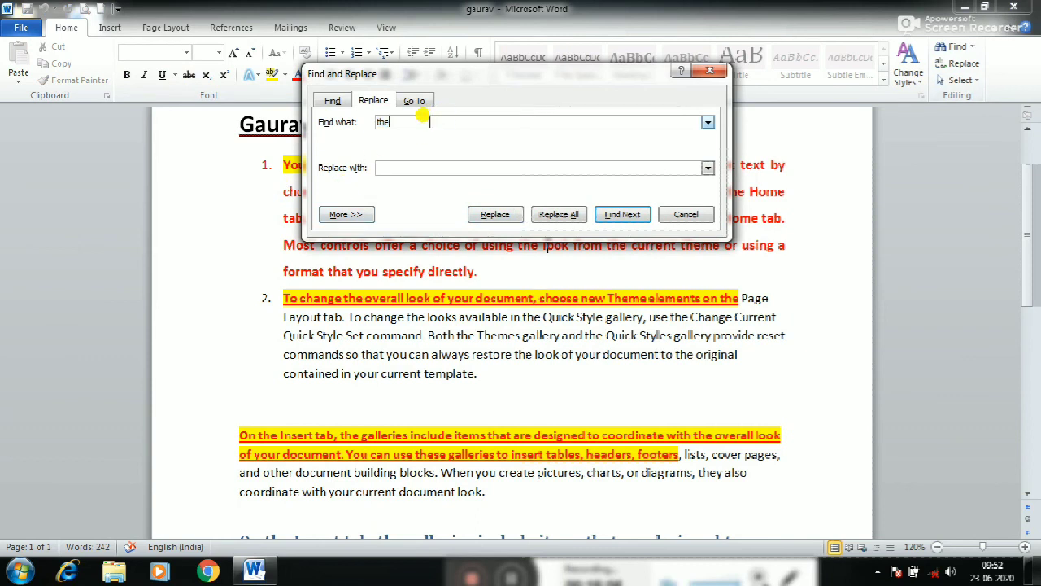
{"action": "left_click", "coordinate": [417, 167]}
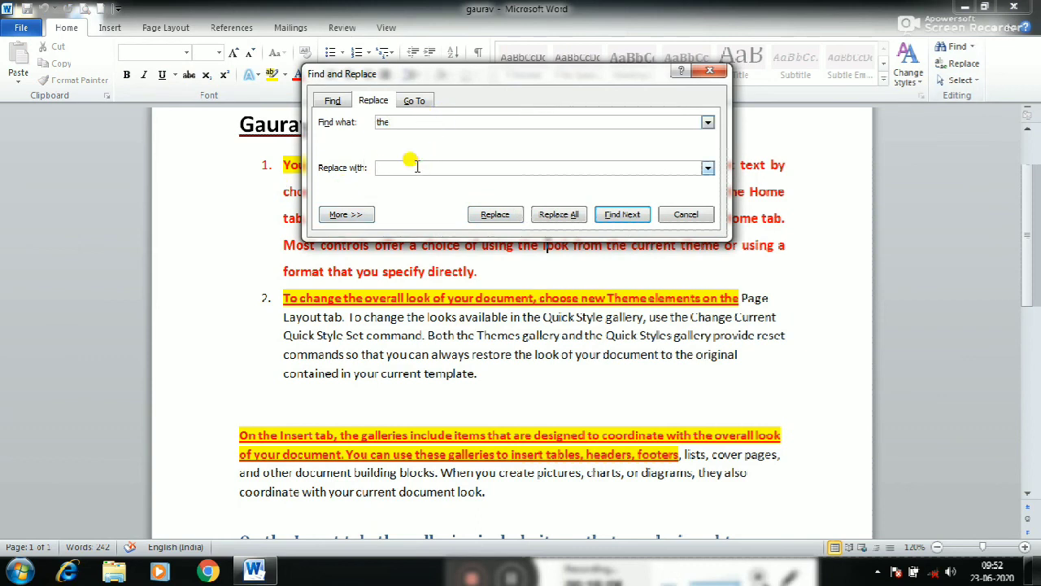
{"action": "type", "text": "that"}
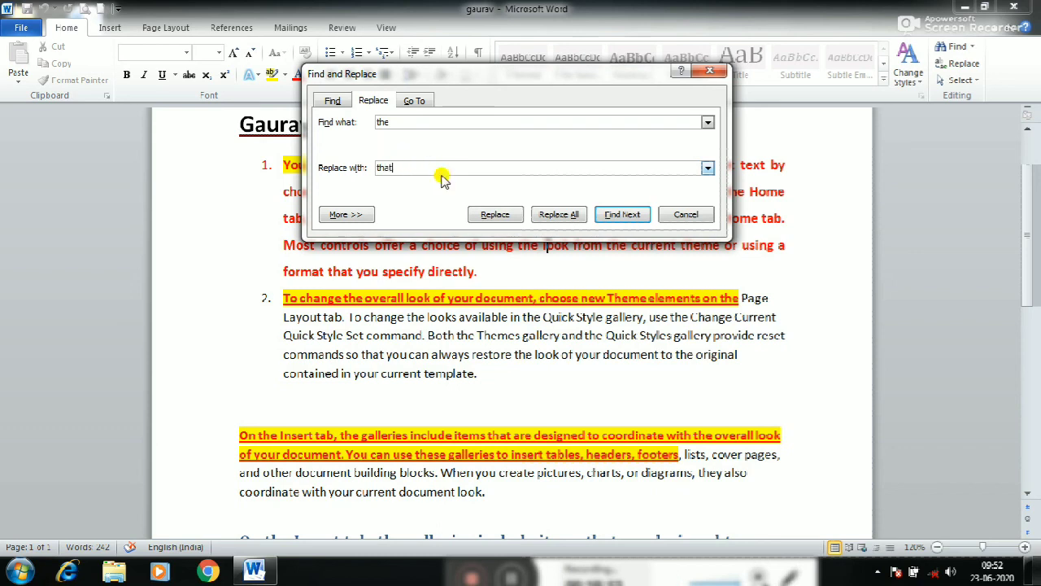
{"action": "left_click", "coordinate": [492, 216]}
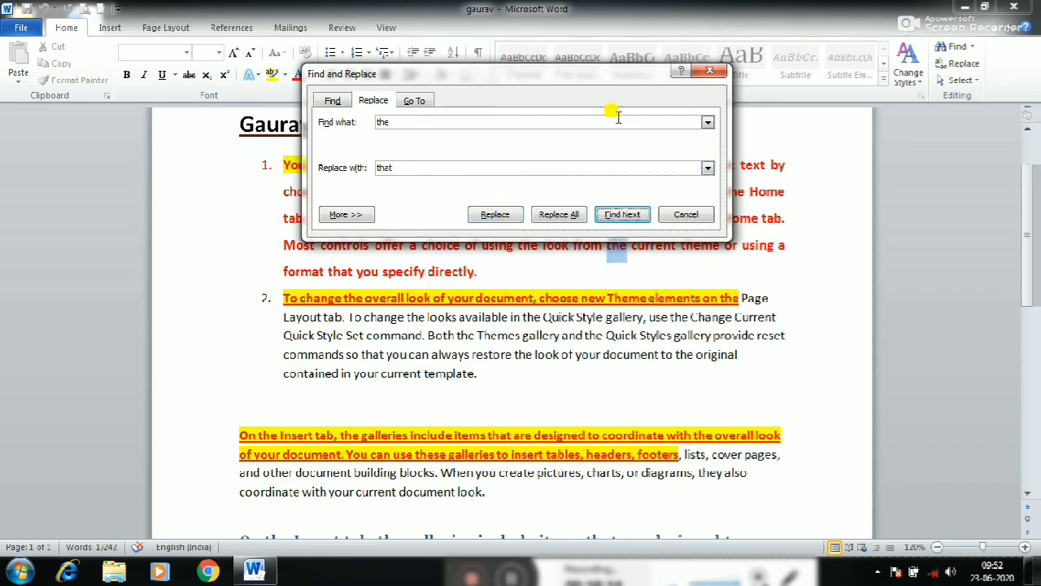
{"action": "left_click_drag", "start_coordinate": [581, 72], "coordinate": [348, 110]}
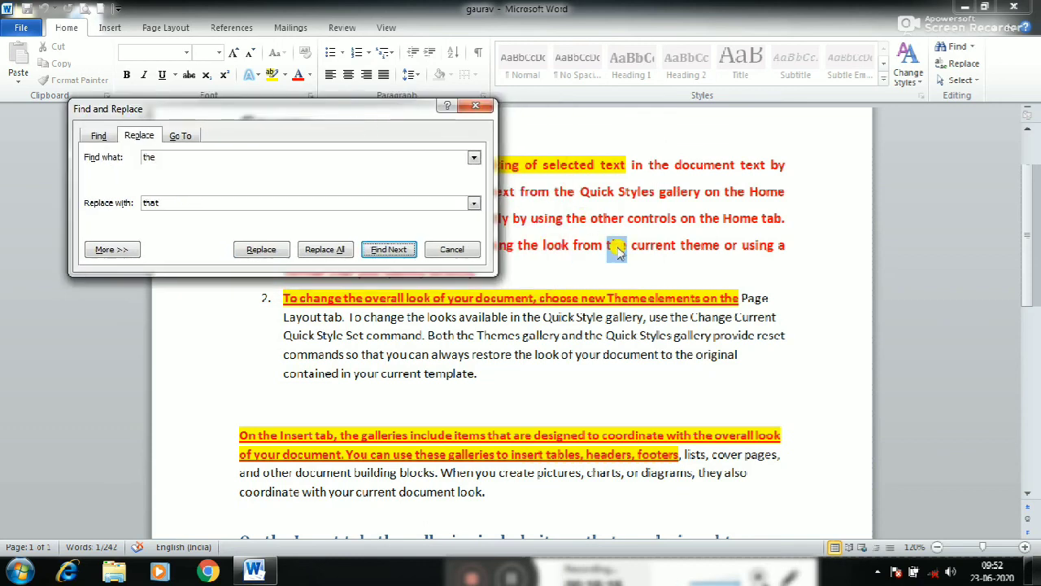
{"action": "left_click", "coordinate": [264, 251]}
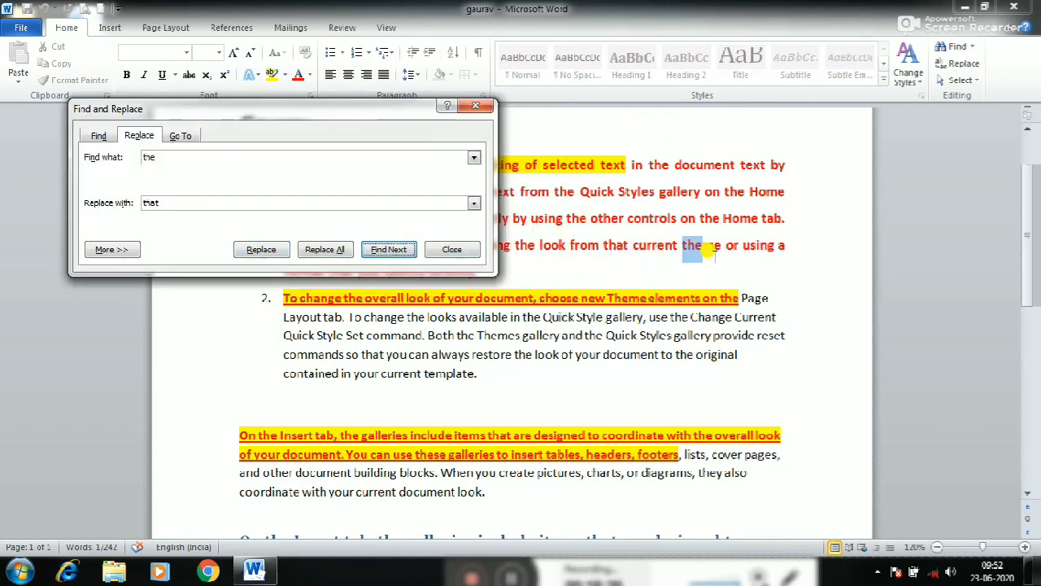
Replace all remaining occurrences of "the" with "that" throughout the document and close Find and Replace
{"action": "left_click", "coordinate": [325, 251]}
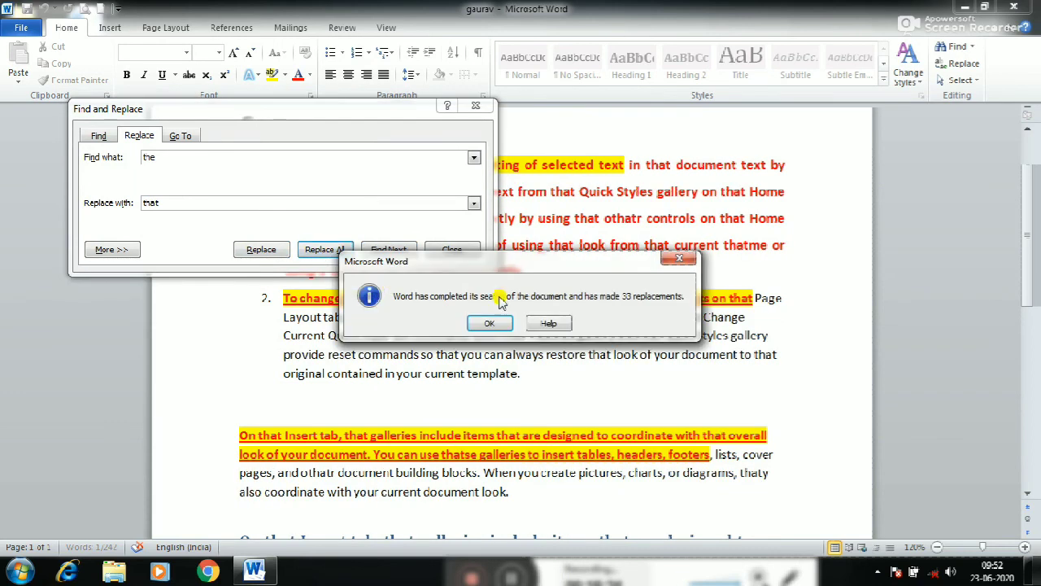
{"action": "left_click", "coordinate": [491, 324]}
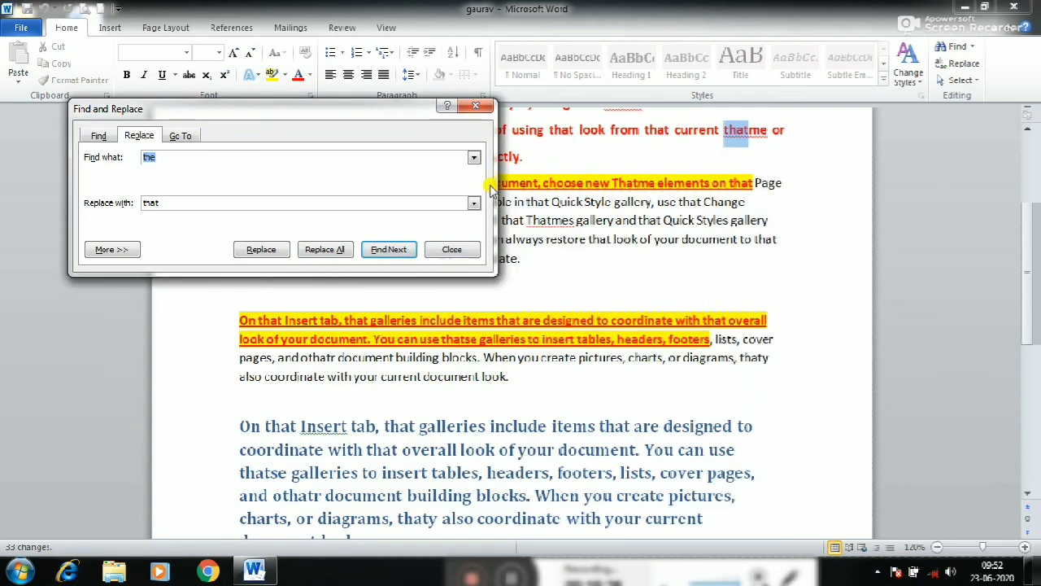
{"action": "left_click", "coordinate": [476, 105]}
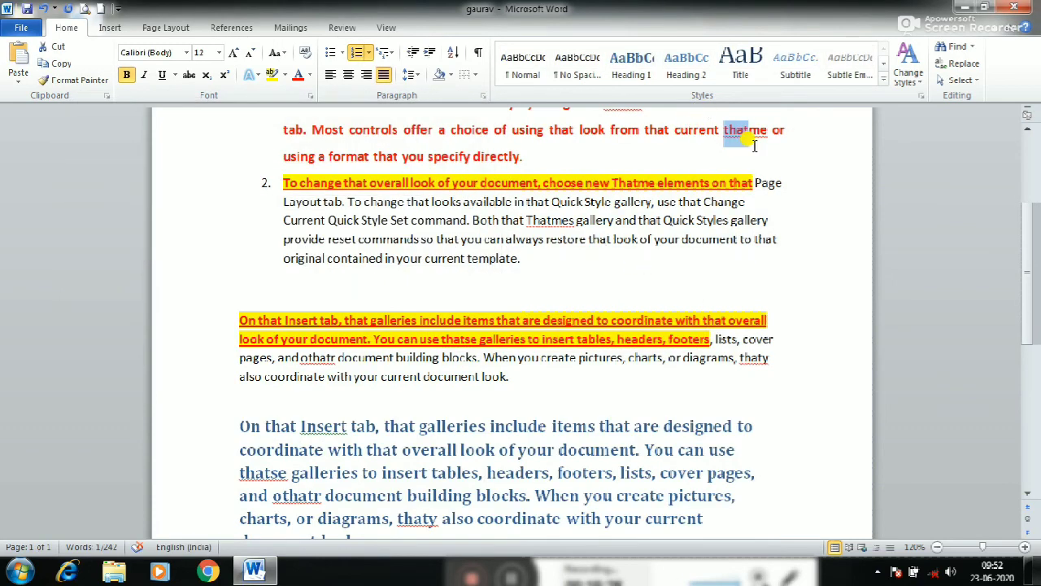
{"action": "scroll", "coordinate": [527, 287], "scroll_direction": "down", "scroll_amount": 2}
{"action": "left_click", "coordinate": [494, 301]}
{"action": "scroll", "coordinate": [494, 323], "scroll_direction": "down", "scroll_amount": 2}
{"action": "scroll", "coordinate": [521, 319], "scroll_direction": "up", "scroll_amount": 2}
{"action": "scroll", "coordinate": [520, 319], "scroll_direction": "up", "scroll_amount": 7}
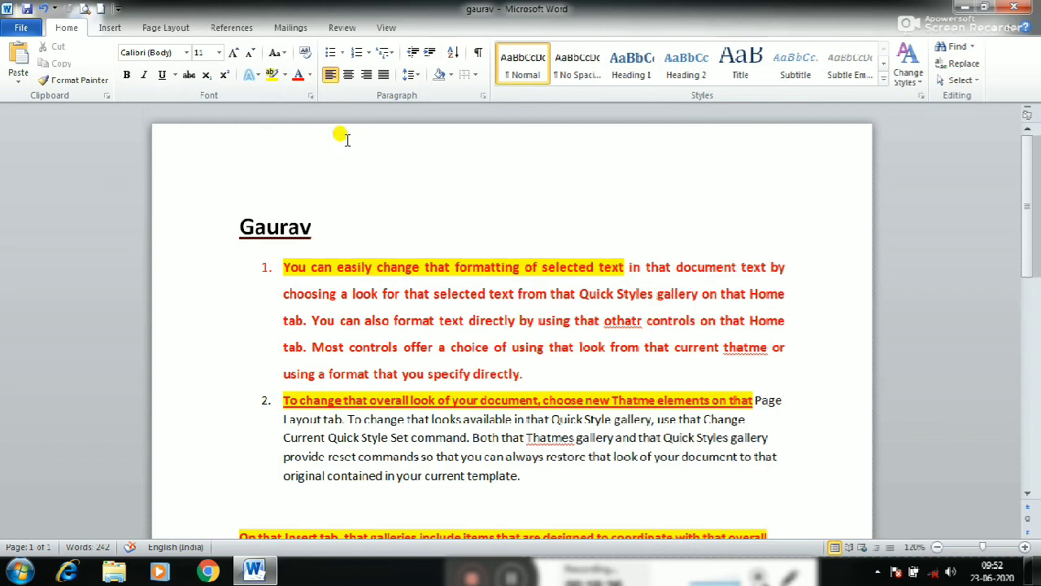
{"action": "left_click", "coordinate": [379, 281]}
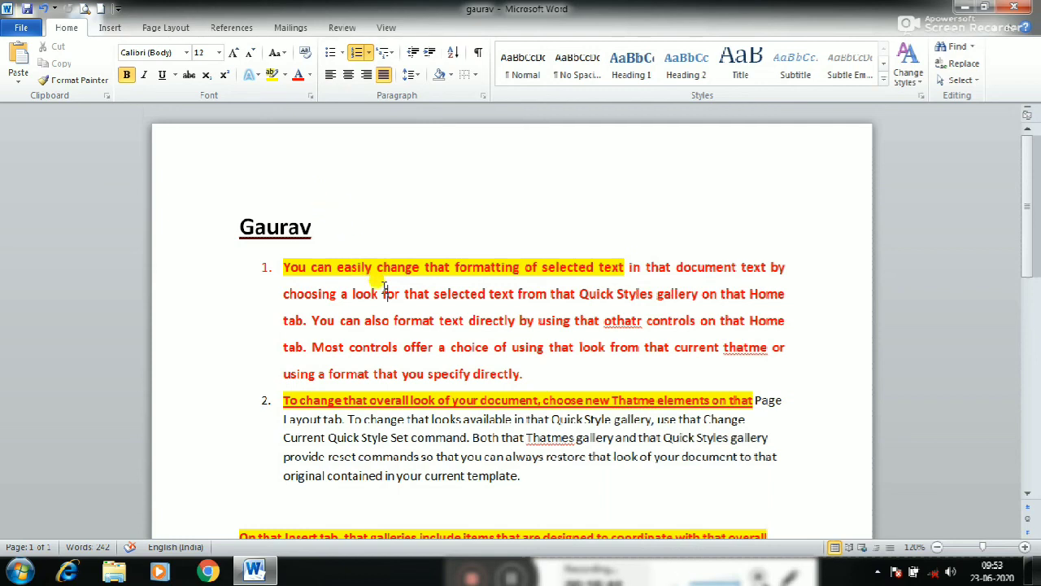
Center the underlined title line above the numbered list
{"action": "left_click", "coordinate": [300, 221]}
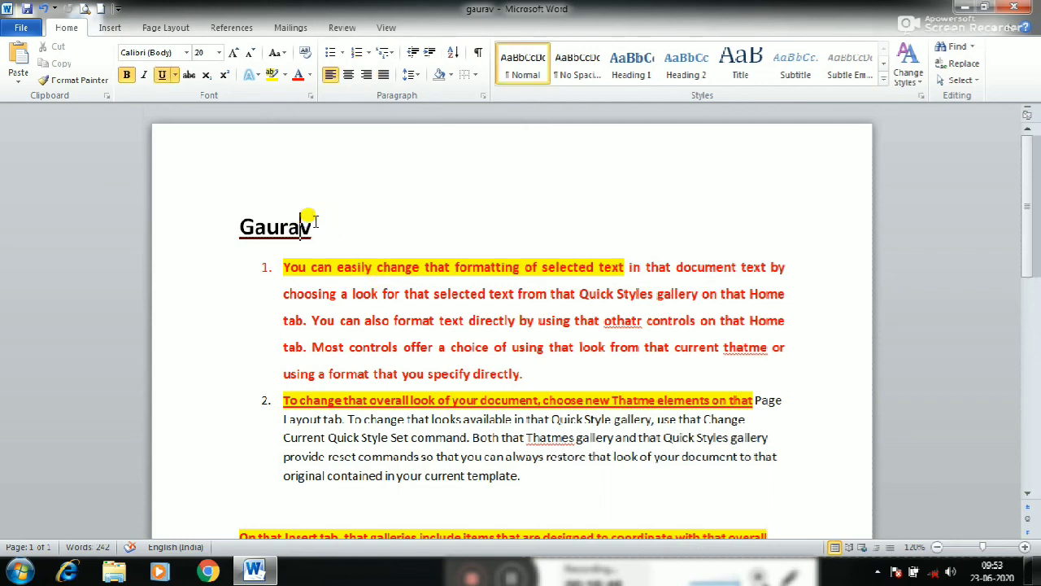
{"action": "left_click", "coordinate": [350, 77]}
{"action": "left_click", "coordinate": [508, 291]}
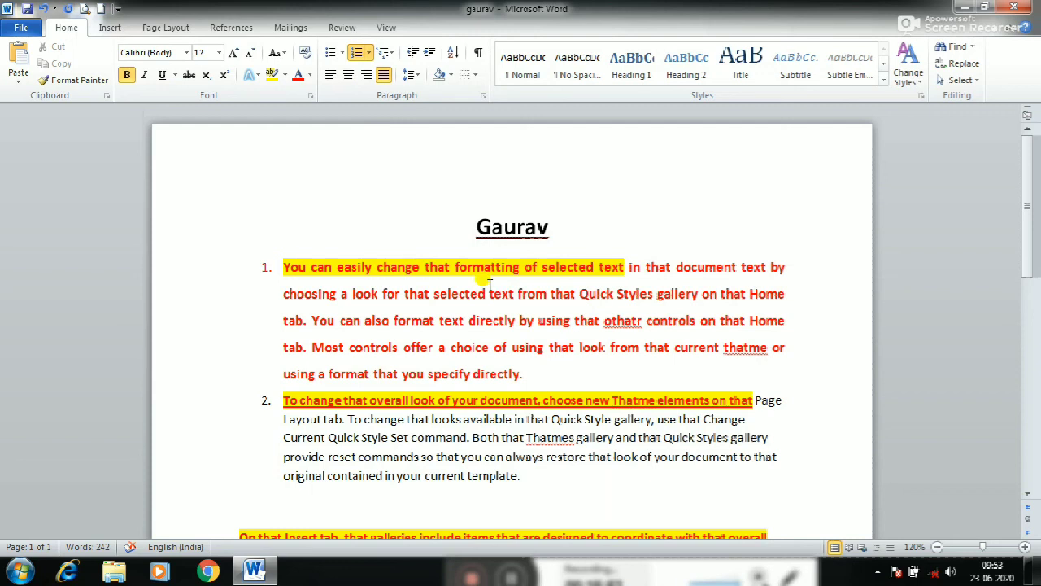
{"action": "left_click", "coordinate": [436, 322]}
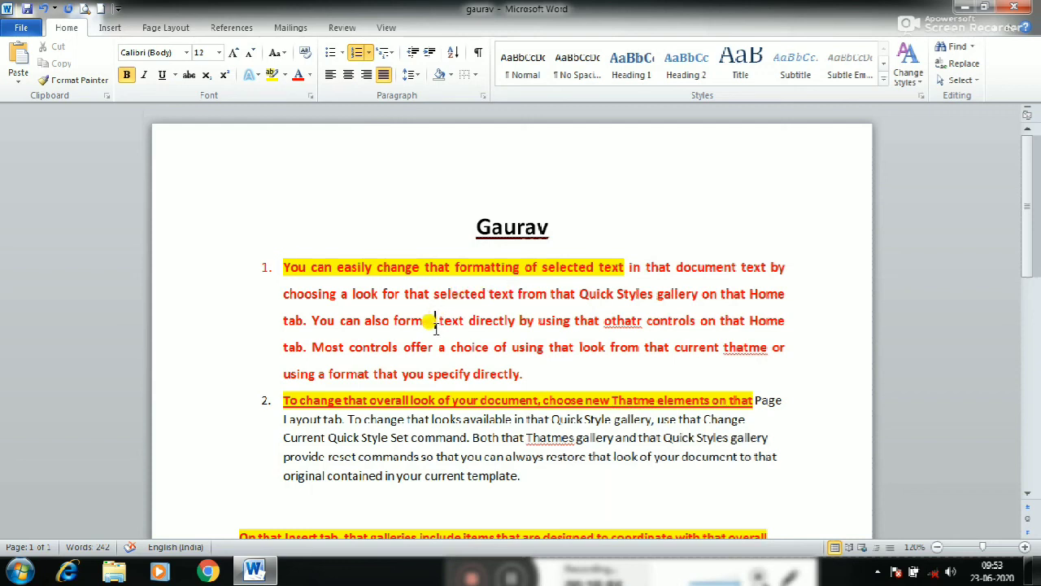